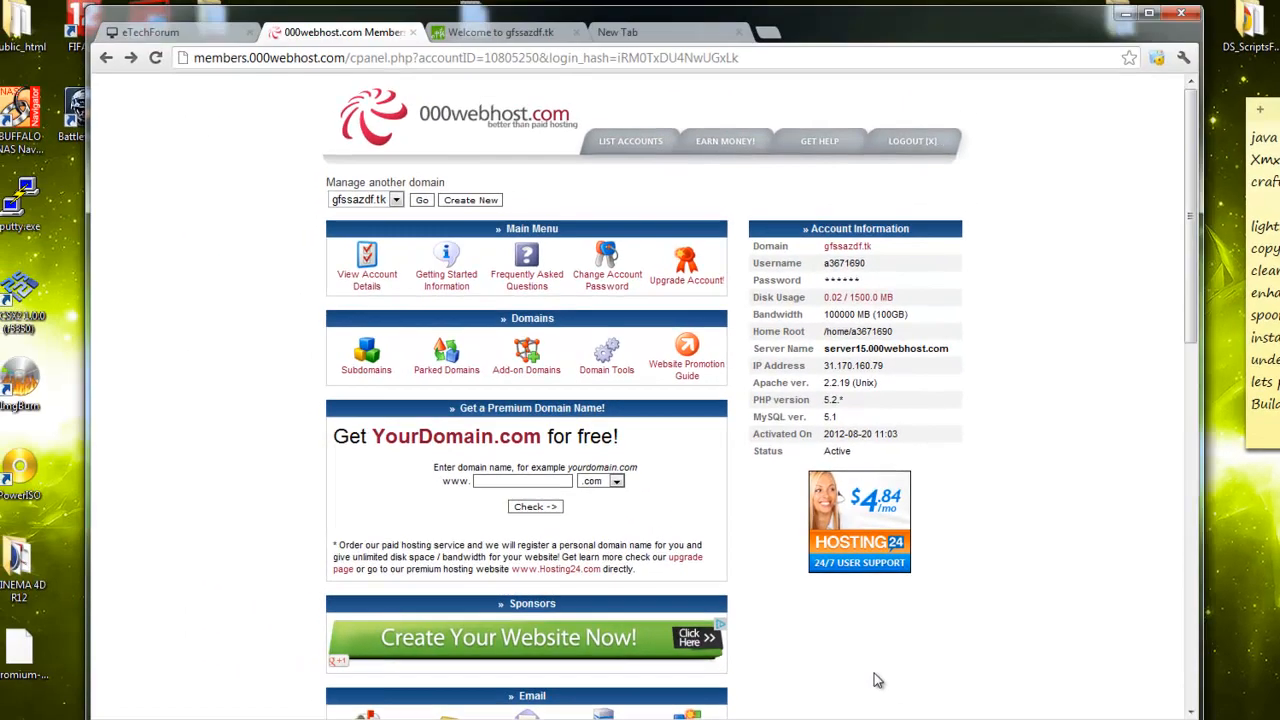
Scroll to Software / Services in the gfssazdf.tk control panel and open MySQL
{"action": "scroll", "coordinate": [803, 648], "scroll_direction": "down", "scroll_amount": 3}
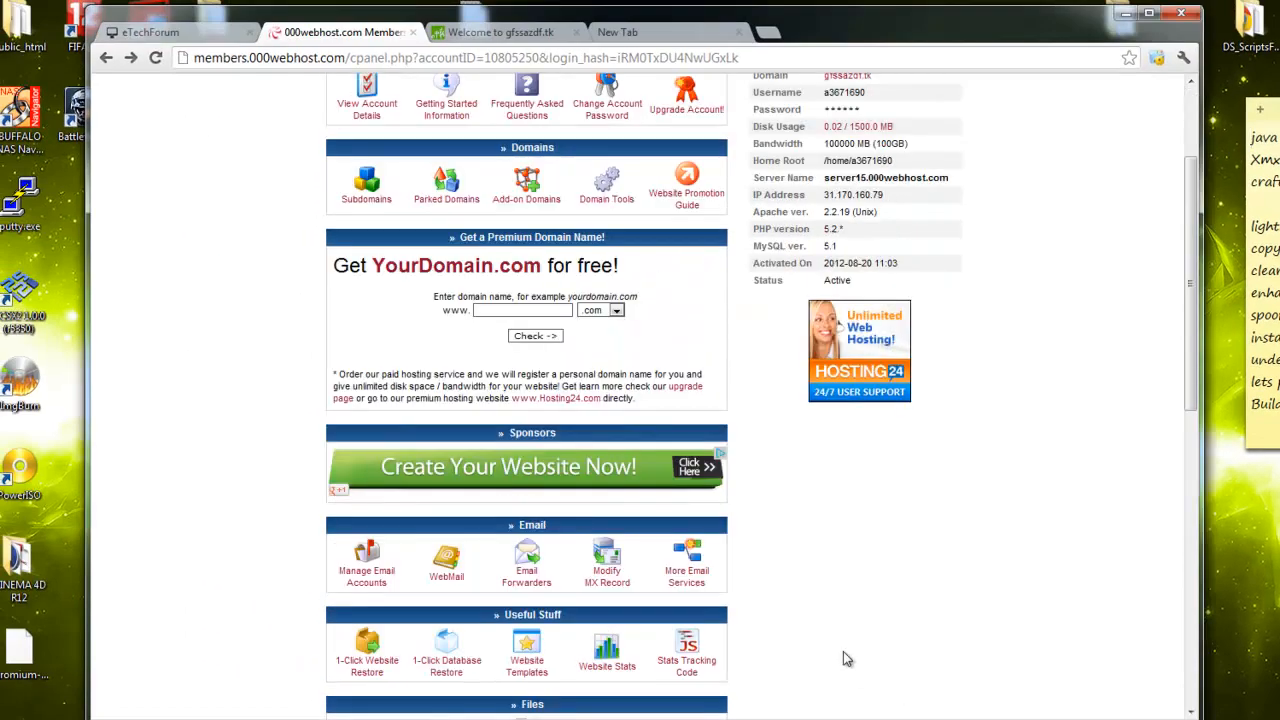
{"action": "scroll", "coordinate": [855, 665], "scroll_direction": "up", "scroll_amount": 3}
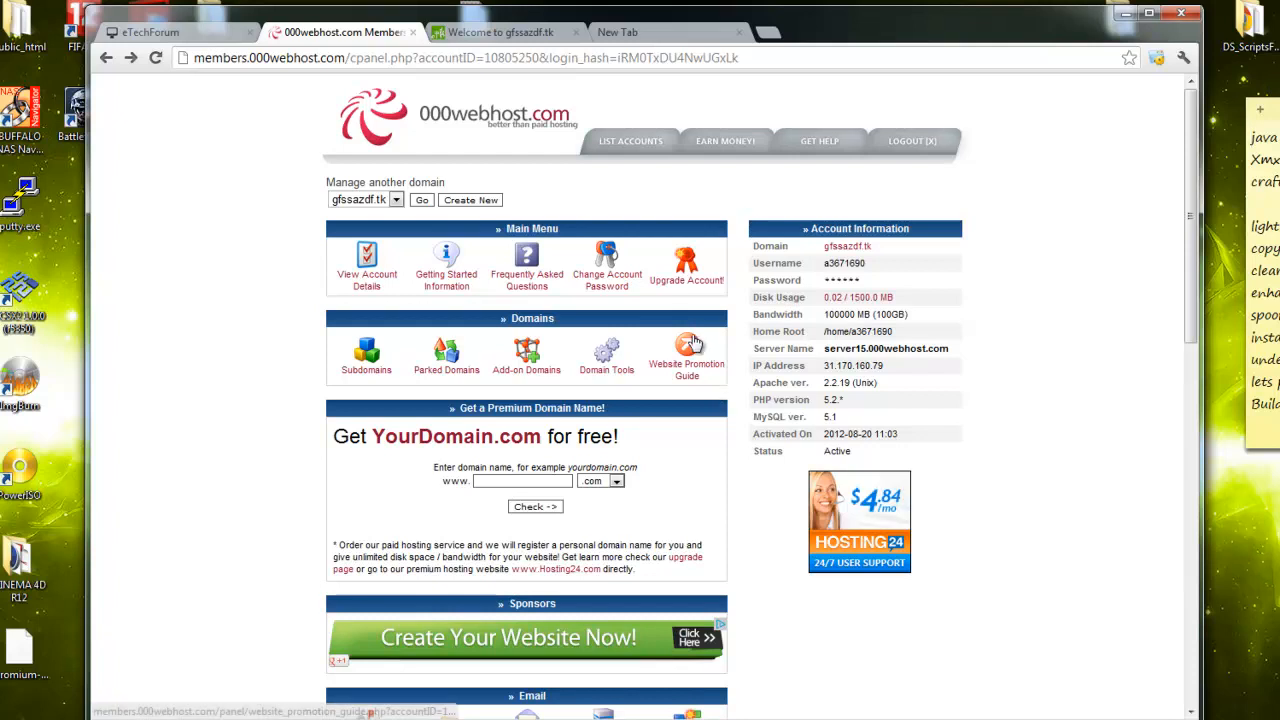
{"action": "scroll", "coordinate": [662, 350], "scroll_direction": "down", "scroll_amount": 3}
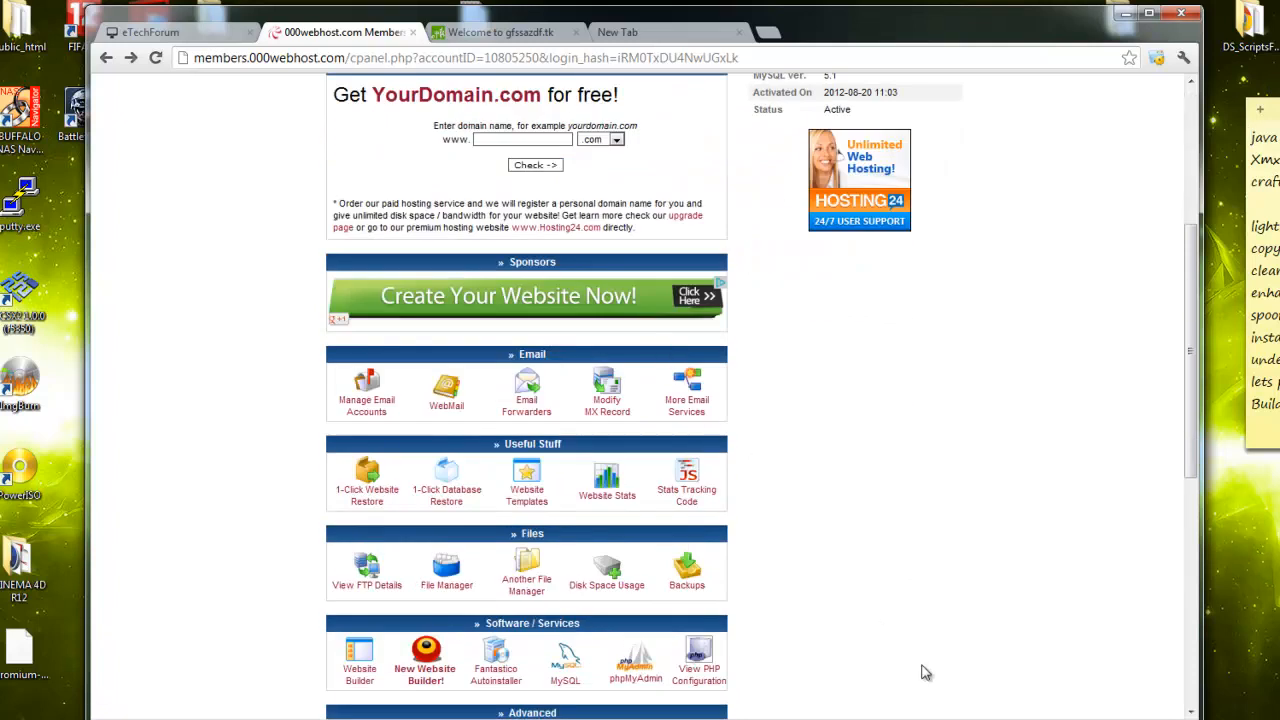
{"action": "scroll", "coordinate": [668, 568], "scroll_direction": "down", "scroll_amount": 2}
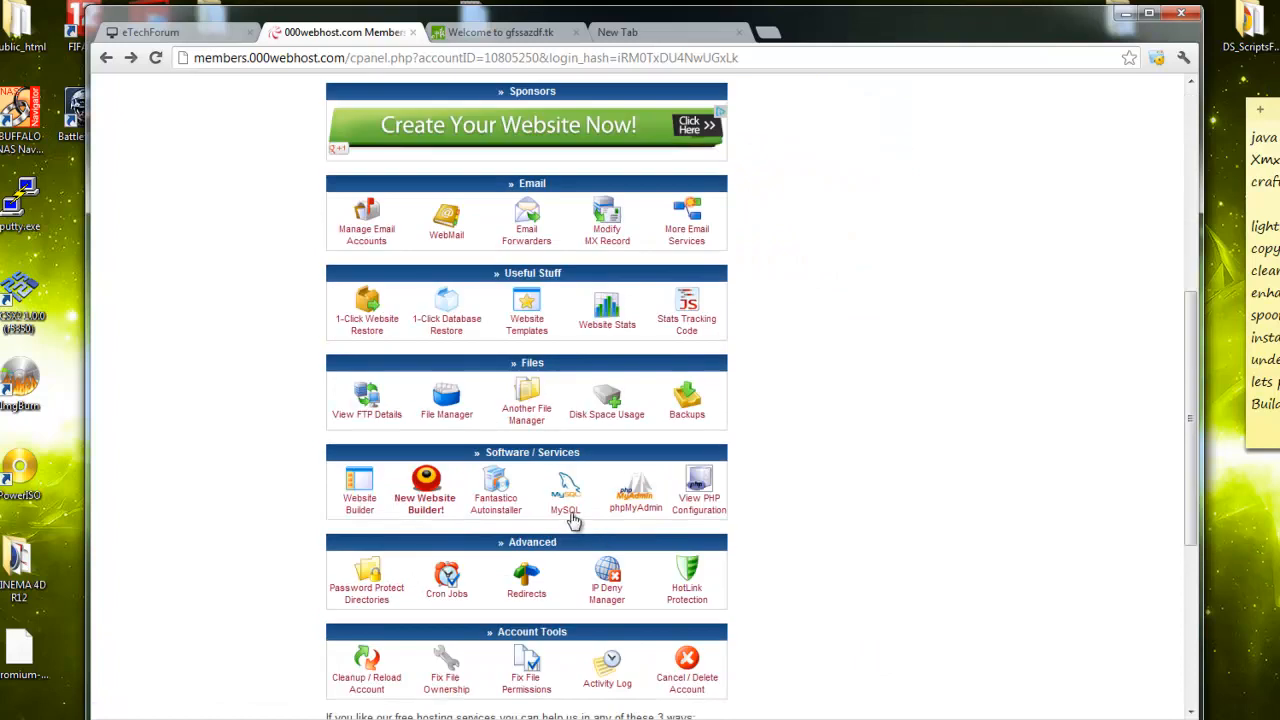
{"action": "left_click", "coordinate": [568, 512]}
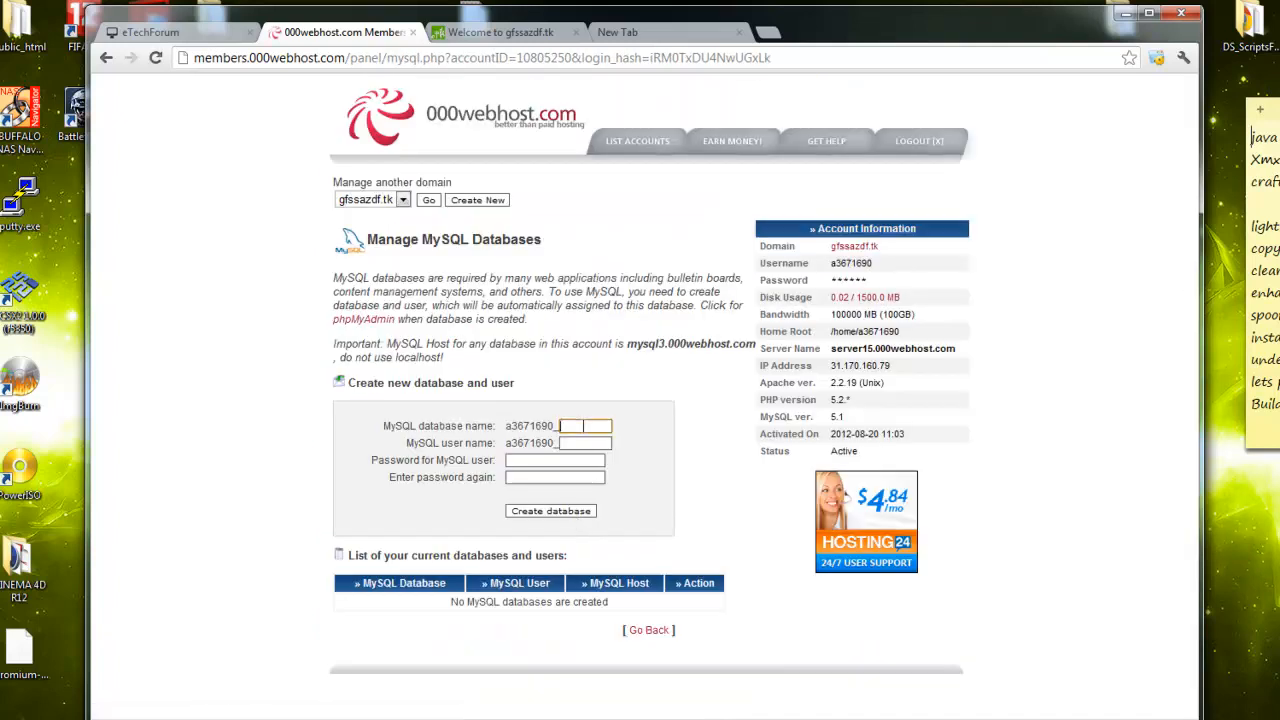
Enter ls as database and user name, enter the password twice, and submit
{"action": "left_click", "coordinate": [582, 426]}
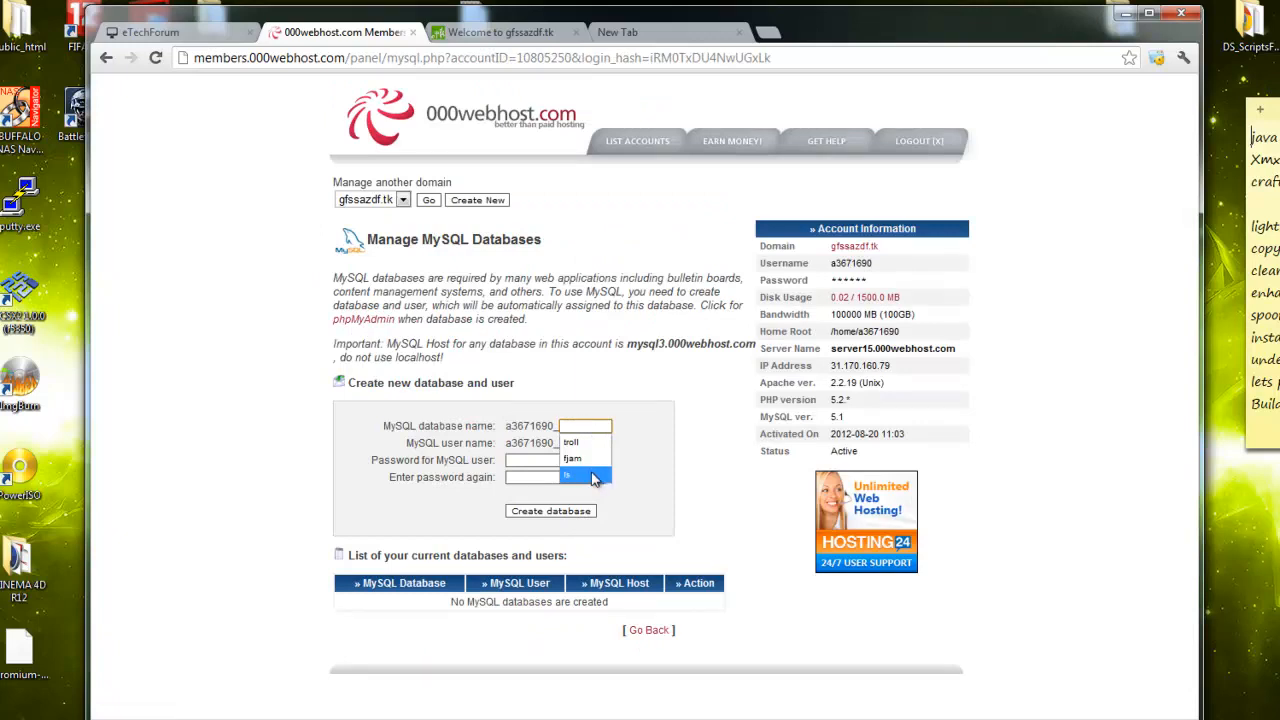
{"action": "left_click", "coordinate": [592, 476]}
{"action": "left_click", "coordinate": [588, 444]}
{"action": "left_click", "coordinate": [588, 444]}
{"action": "left_click", "coordinate": [565, 461]}
{"action": "left_click", "coordinate": [525, 460]}
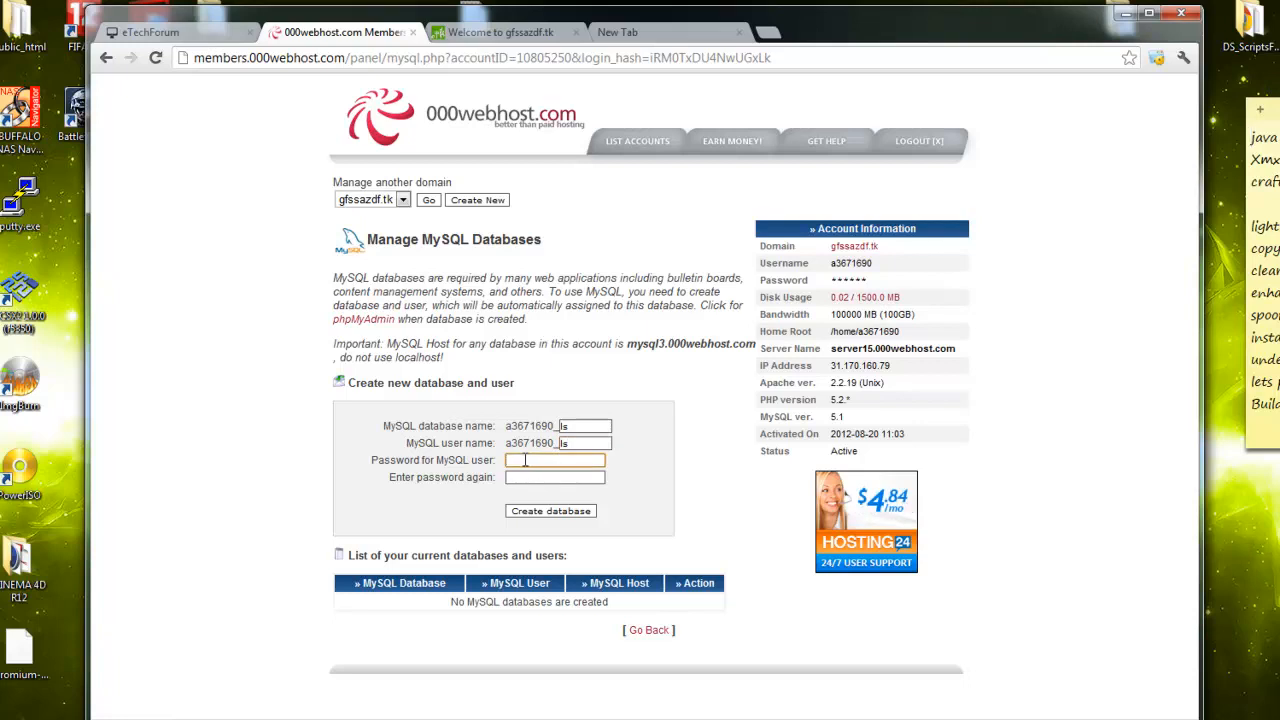
{"action": "key", "text": "Tab"}
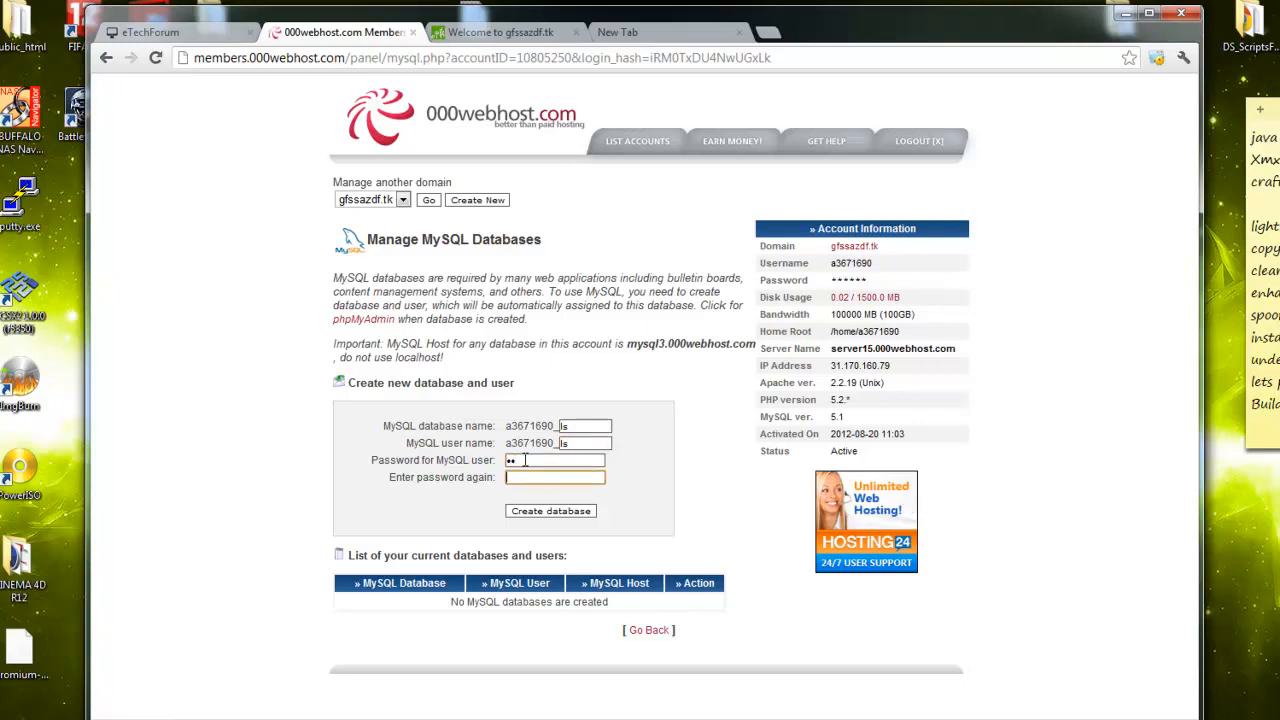
{"action": "double_click", "coordinate": [527, 460]}
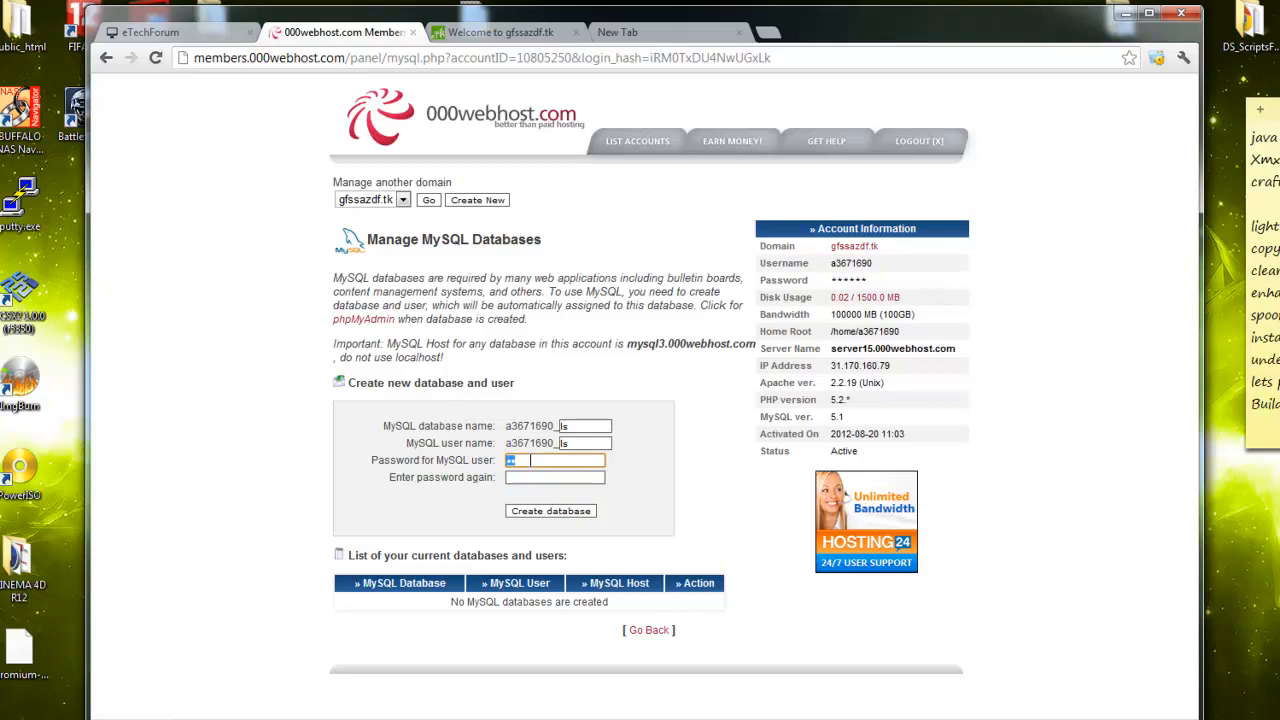
{"action": "type", "text": "1"}
{"action": "key", "text": "Tab"}
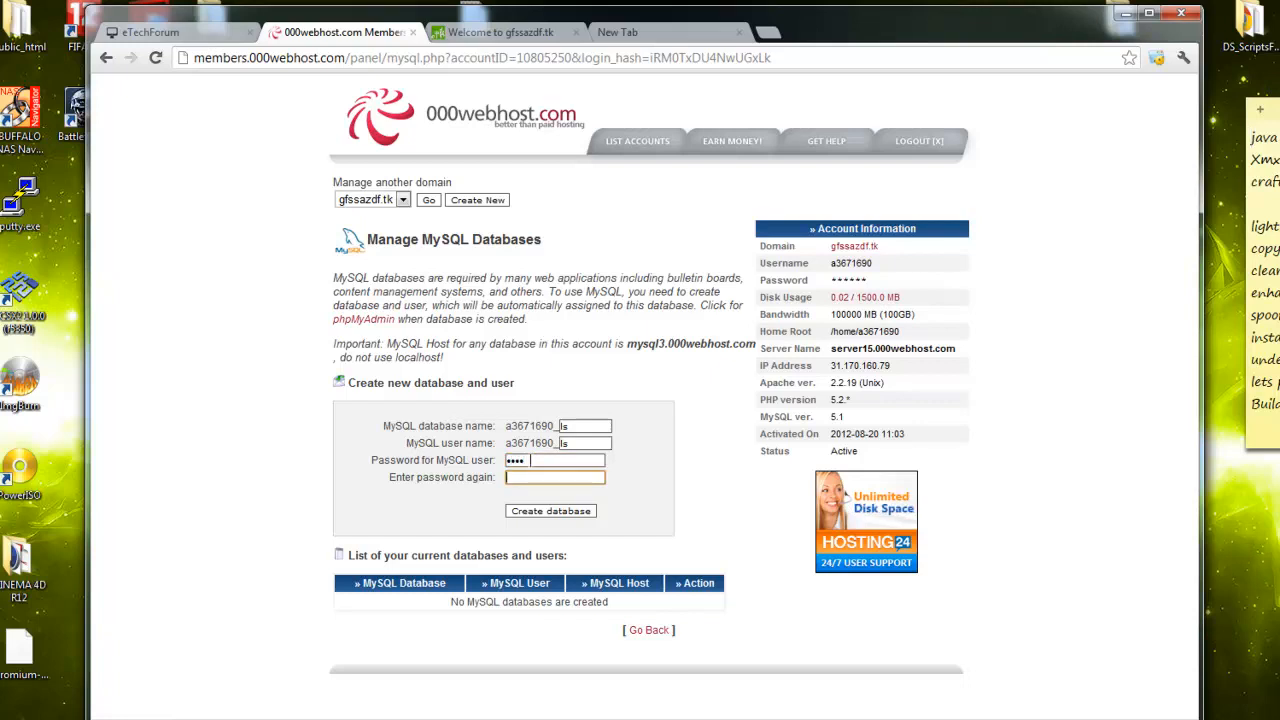
{"action": "key", "text": "shift+Tab"}
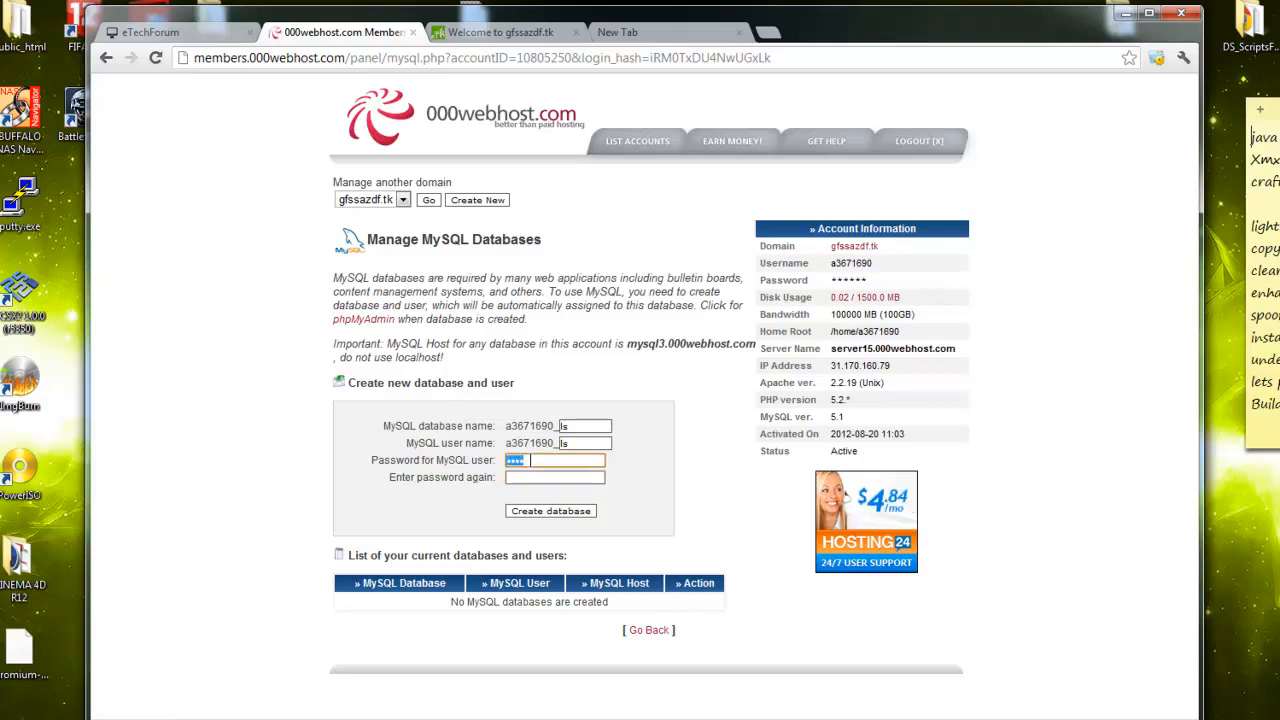
{"action": "type", "text": "******"}
{"action": "key", "text": "Tab"}
{"action": "type", "text": "*****"}
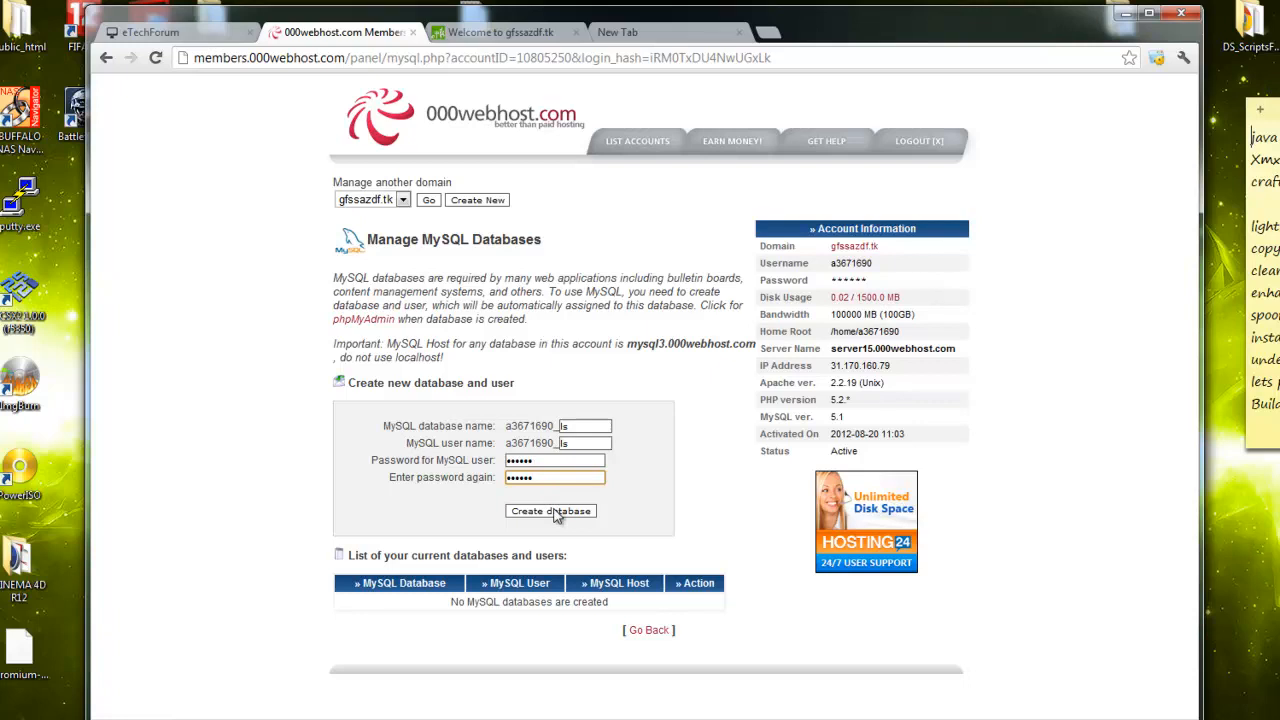
{"action": "left_click", "coordinate": [557, 513]}
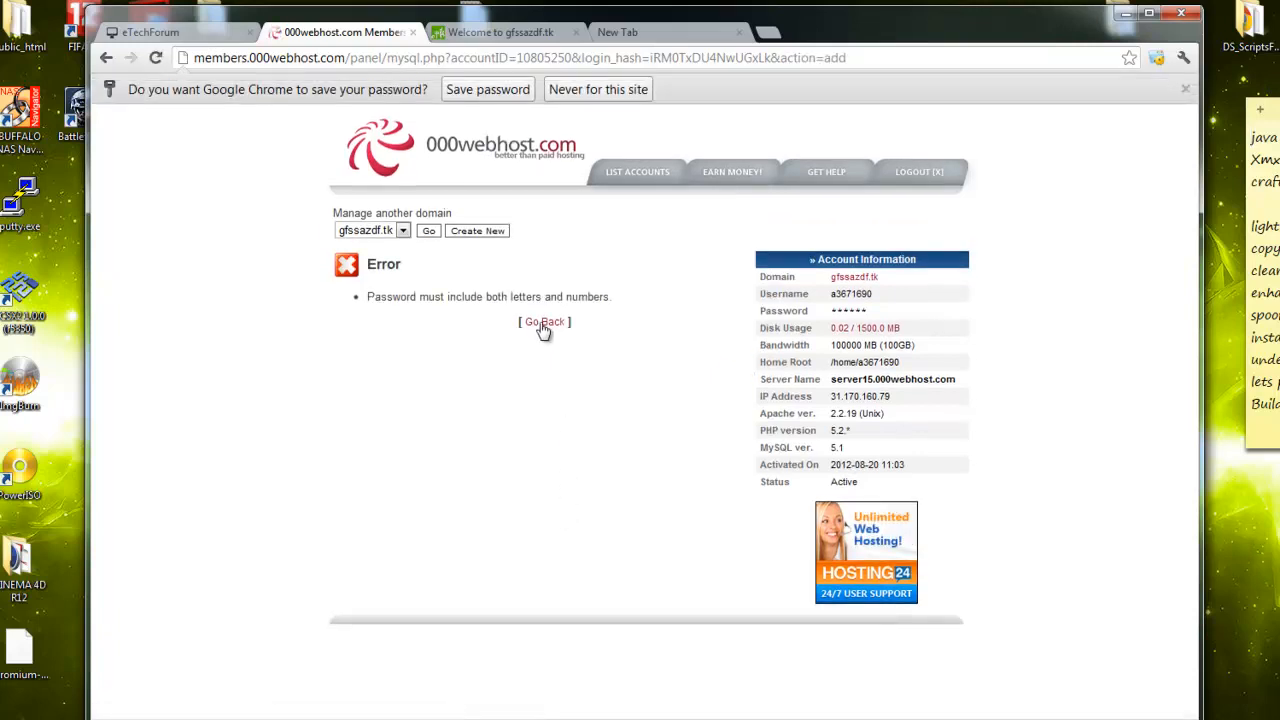
After the error, re-enter the password in both fields and resubmit
{"action": "left_click", "coordinate": [543, 324]}
{"action": "left_click", "coordinate": [550, 460]}
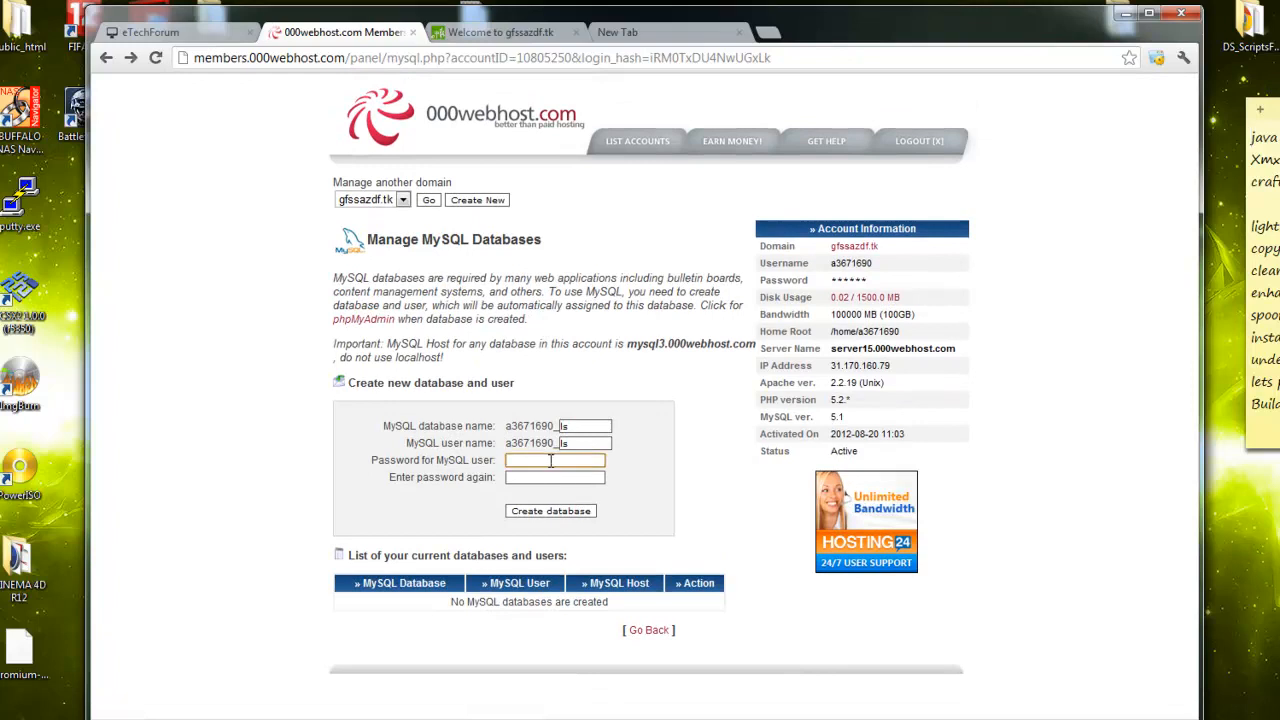
{"action": "type", "text": "•••"}
{"action": "key", "text": "Tab"}
{"action": "type", "text": "••"}
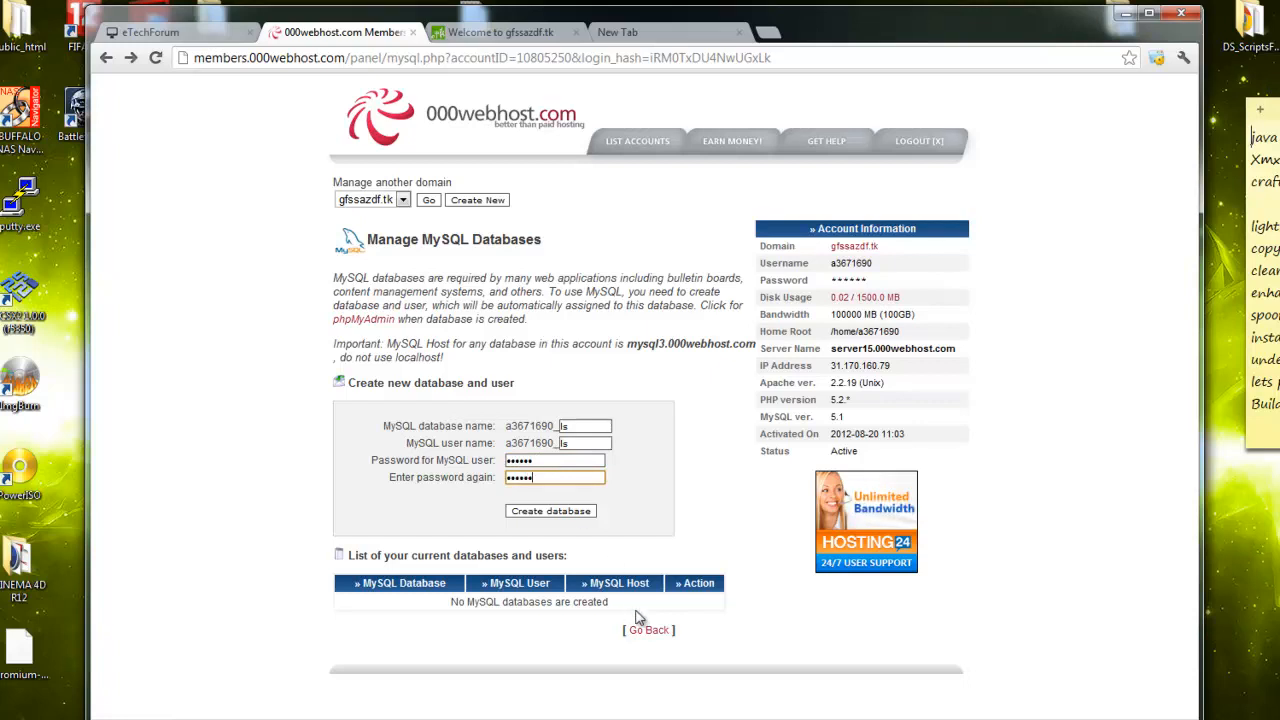
{"action": "left_click", "coordinate": [578, 511]}
Re-enter matching passwords, create the database and user, and select the connection details
{"action": "left_click", "coordinate": [558, 291]}
{"action": "left_click", "coordinate": [542, 459]}
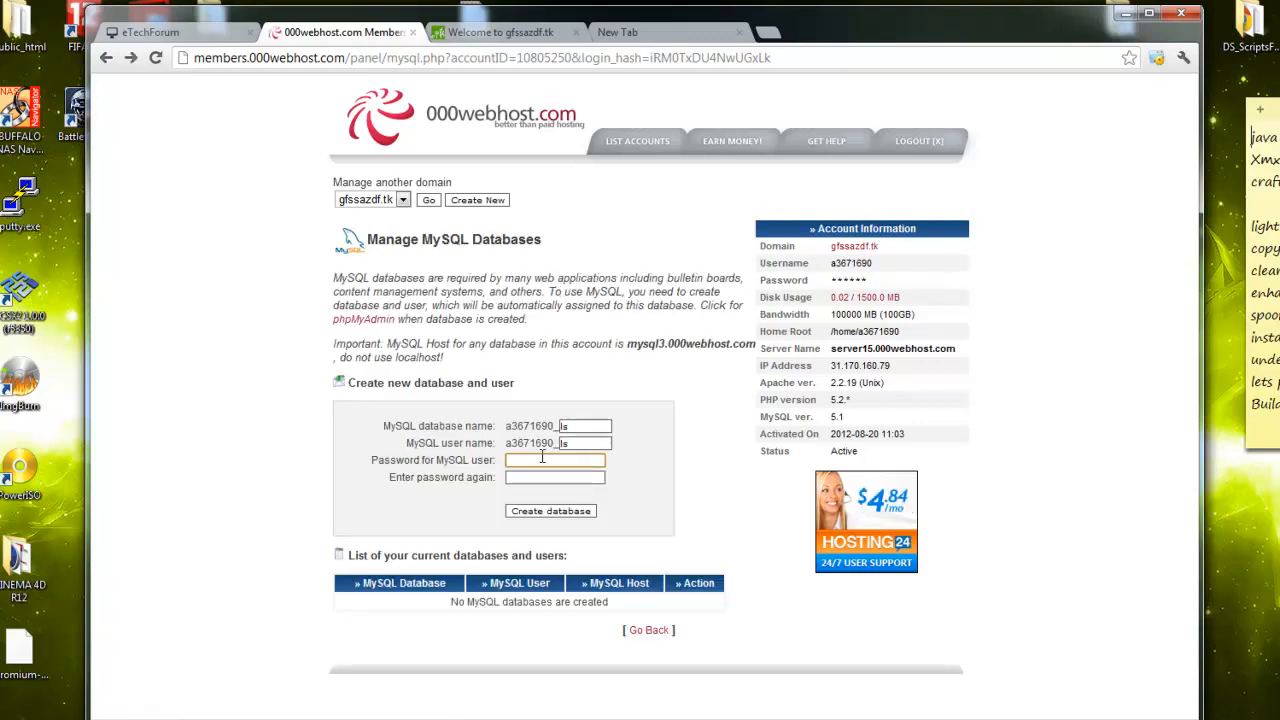
{"action": "type", "text": "•••"}
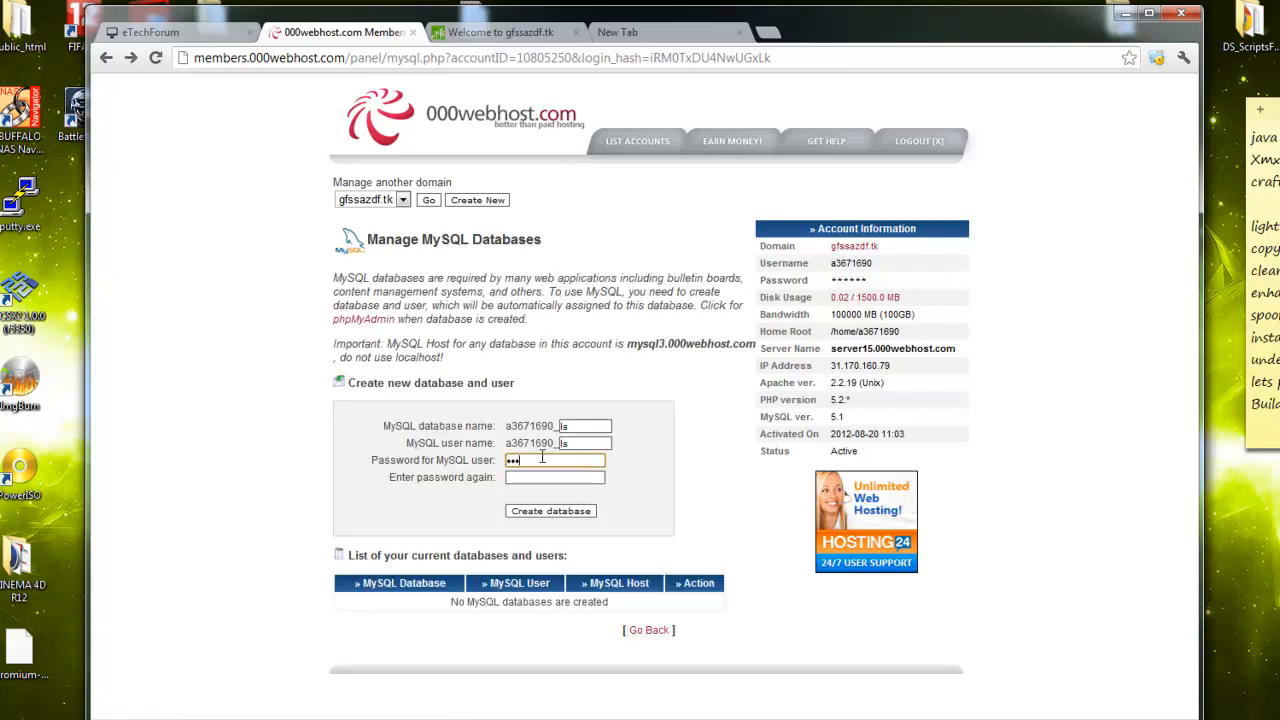
{"action": "key", "text": "Tab"}
{"action": "type", "text": "••••"}
{"action": "left_click", "coordinate": [541, 463]}
{"action": "key", "text": "Tab"}
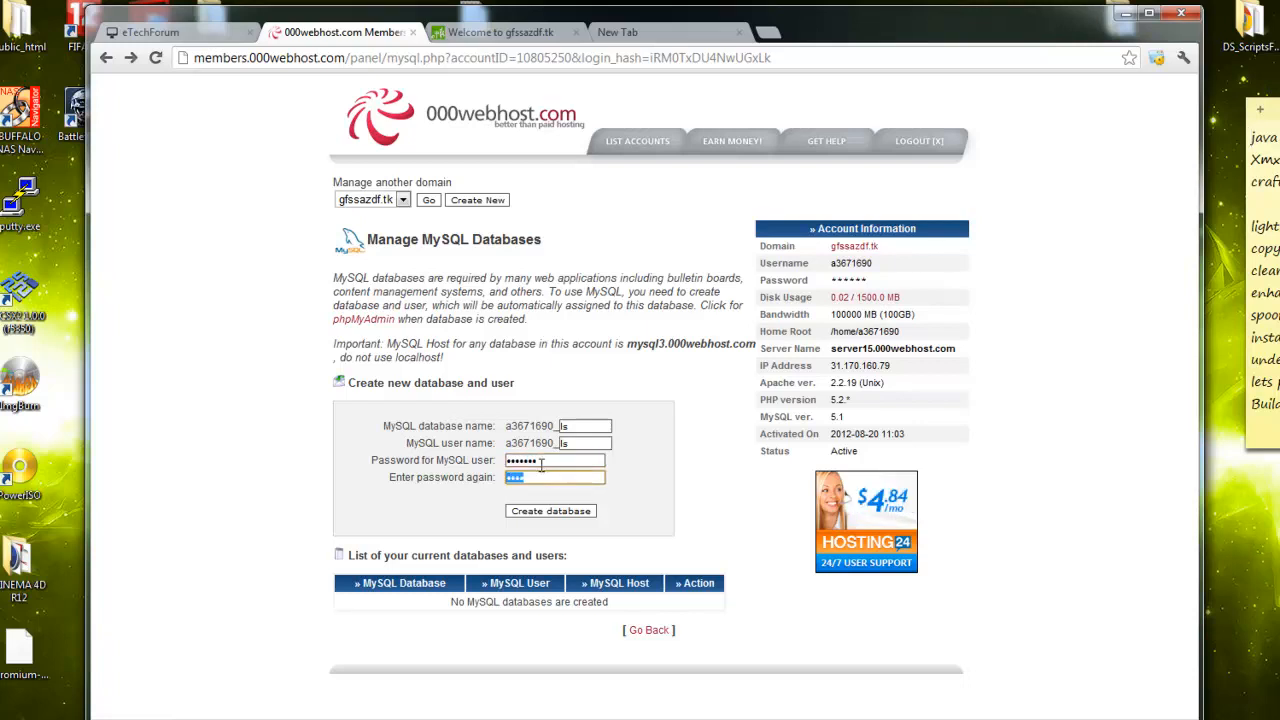
{"action": "key", "text": "Right"}
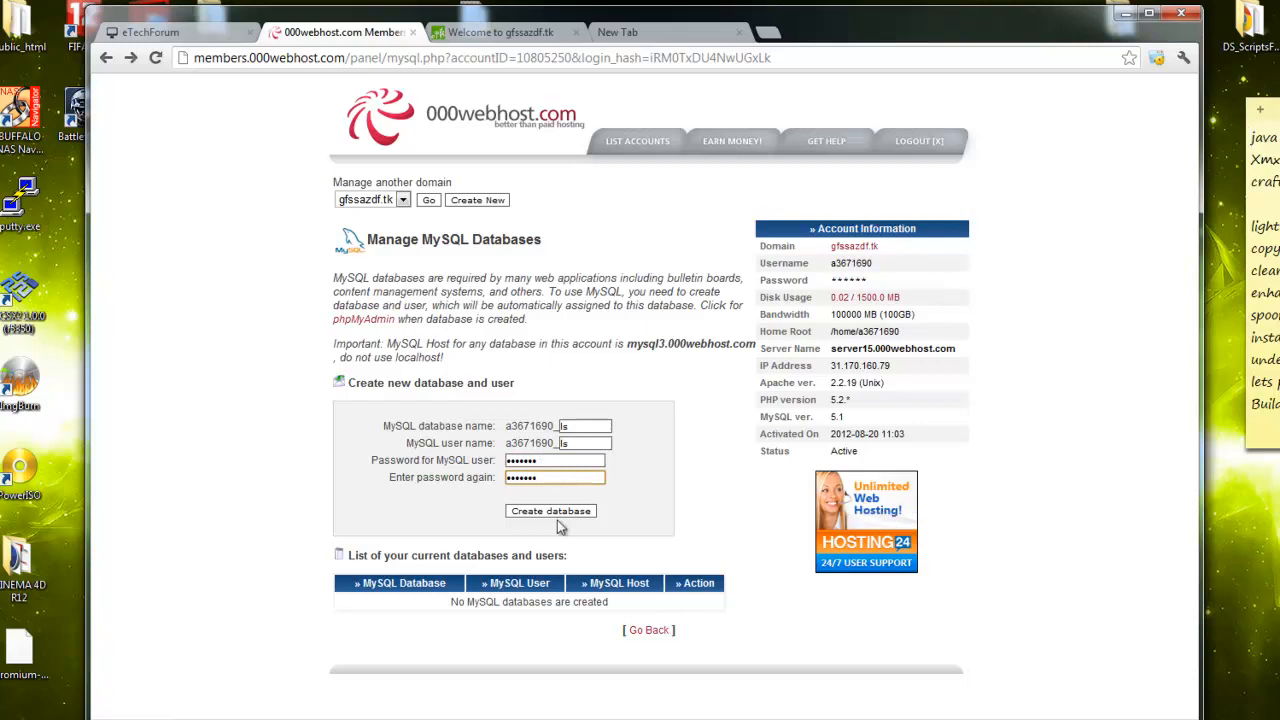
{"action": "left_click", "coordinate": [560, 512]}
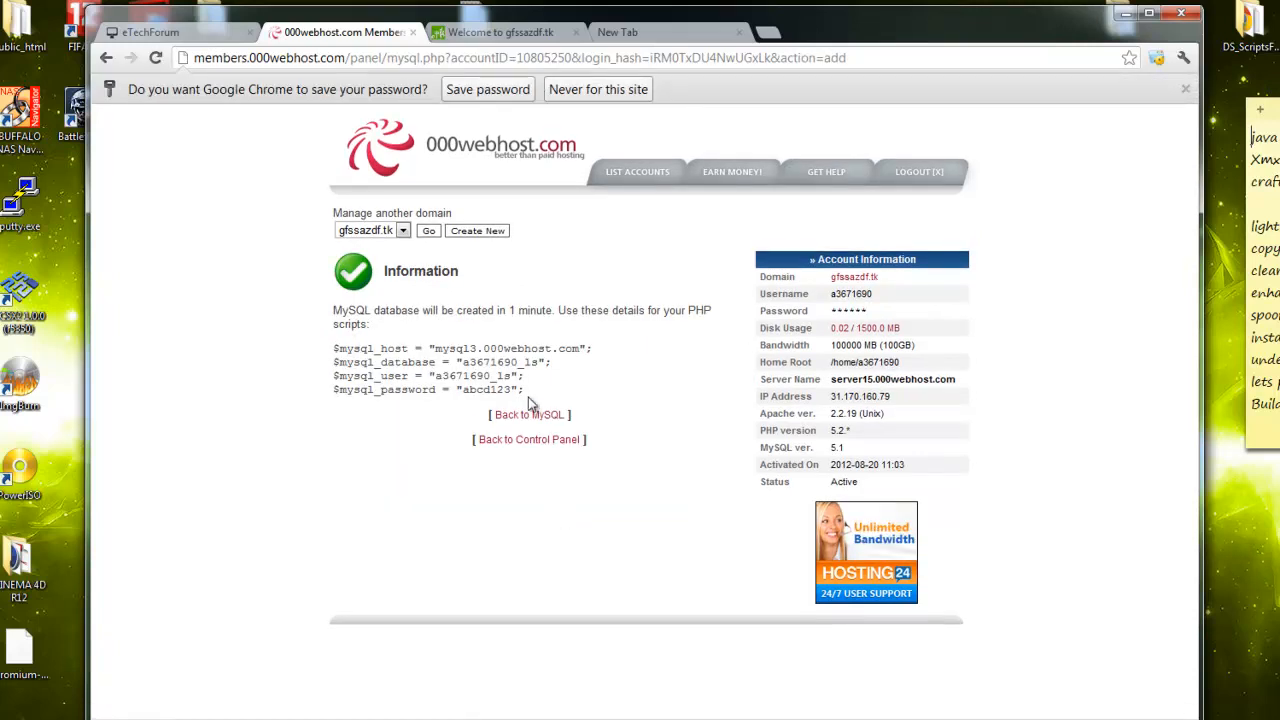
{"action": "left_click_drag", "start_coordinate": [453, 345], "coordinate": [318, 352]}
Go to yourls.org in the new tab and download the yourls-1.5.zip package
{"action": "left_click", "coordinate": [545, 387]}
{"action": "left_click", "coordinate": [338, 356]}
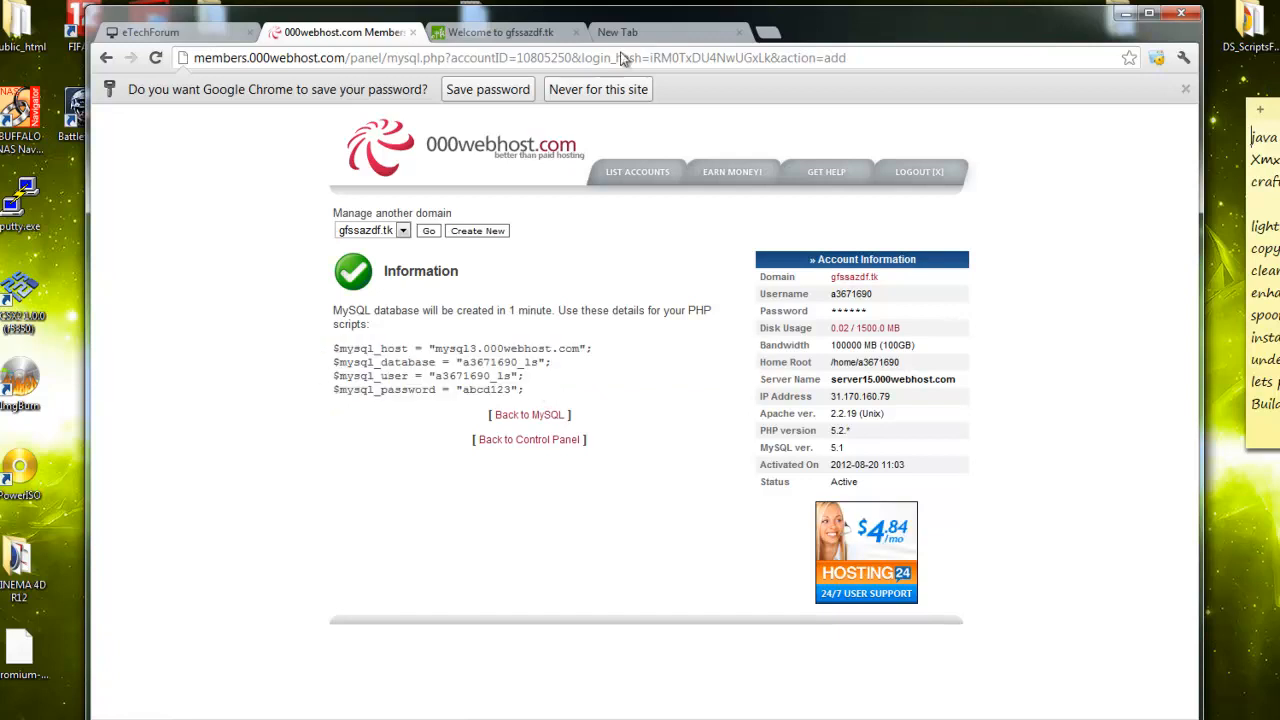
{"action": "left_click", "coordinate": [655, 32]}
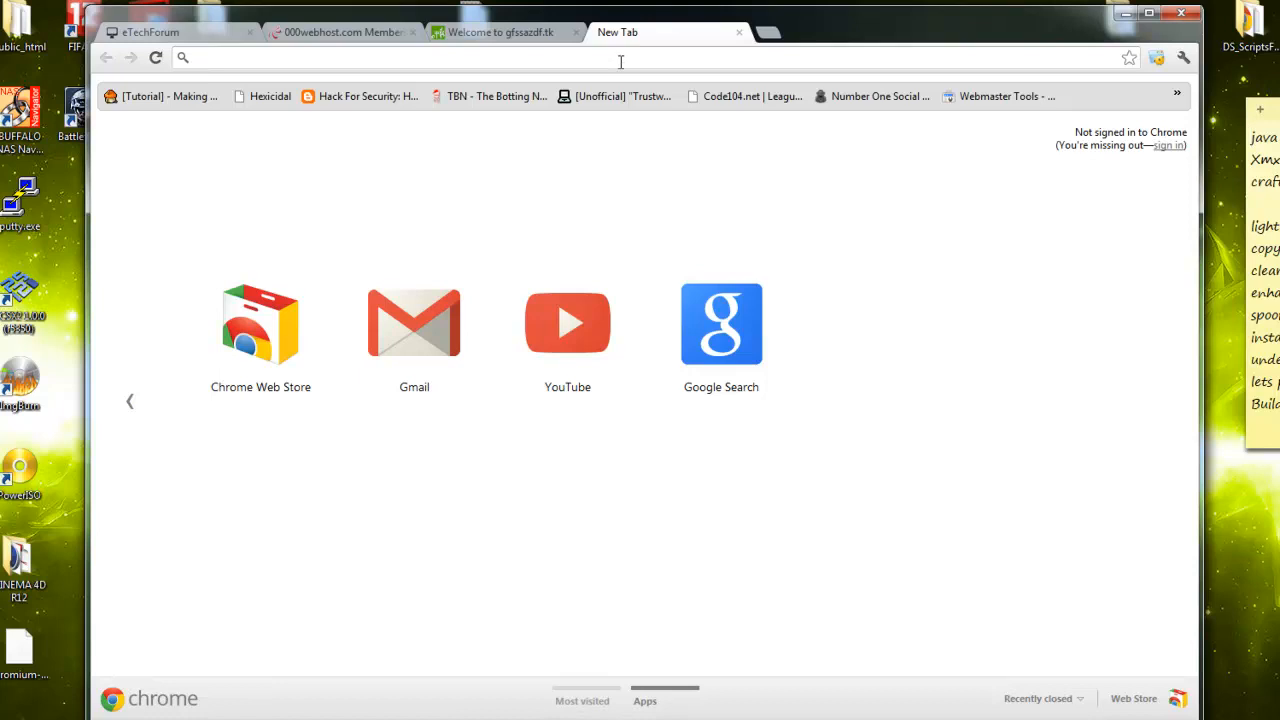
{"action": "type", "text": "yourls"}
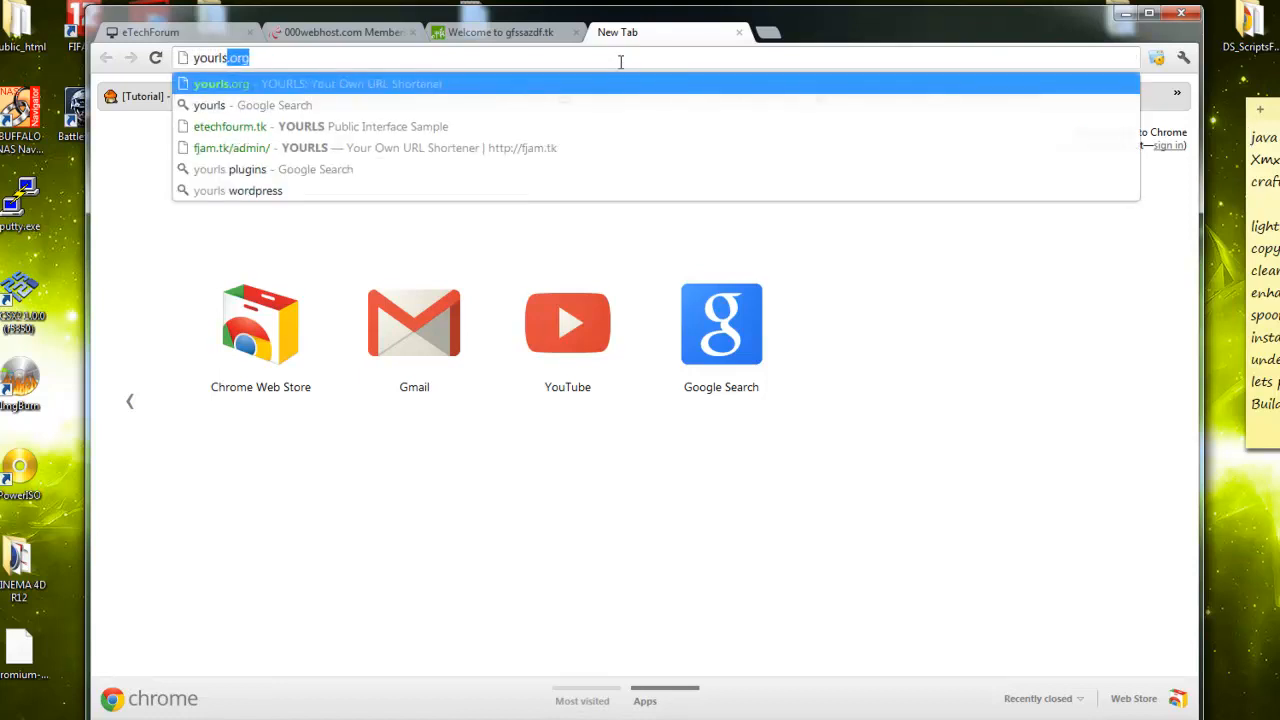
{"action": "type", "text": ".or"}
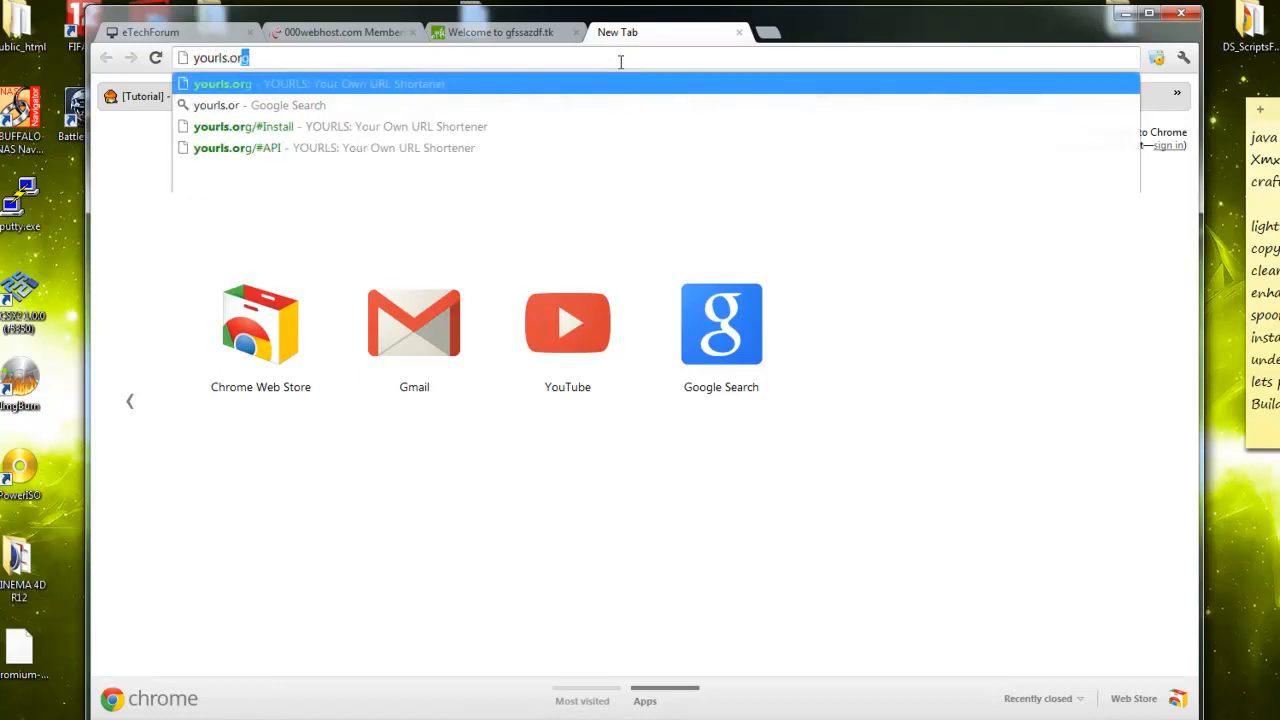
{"action": "key", "text": "Return"}
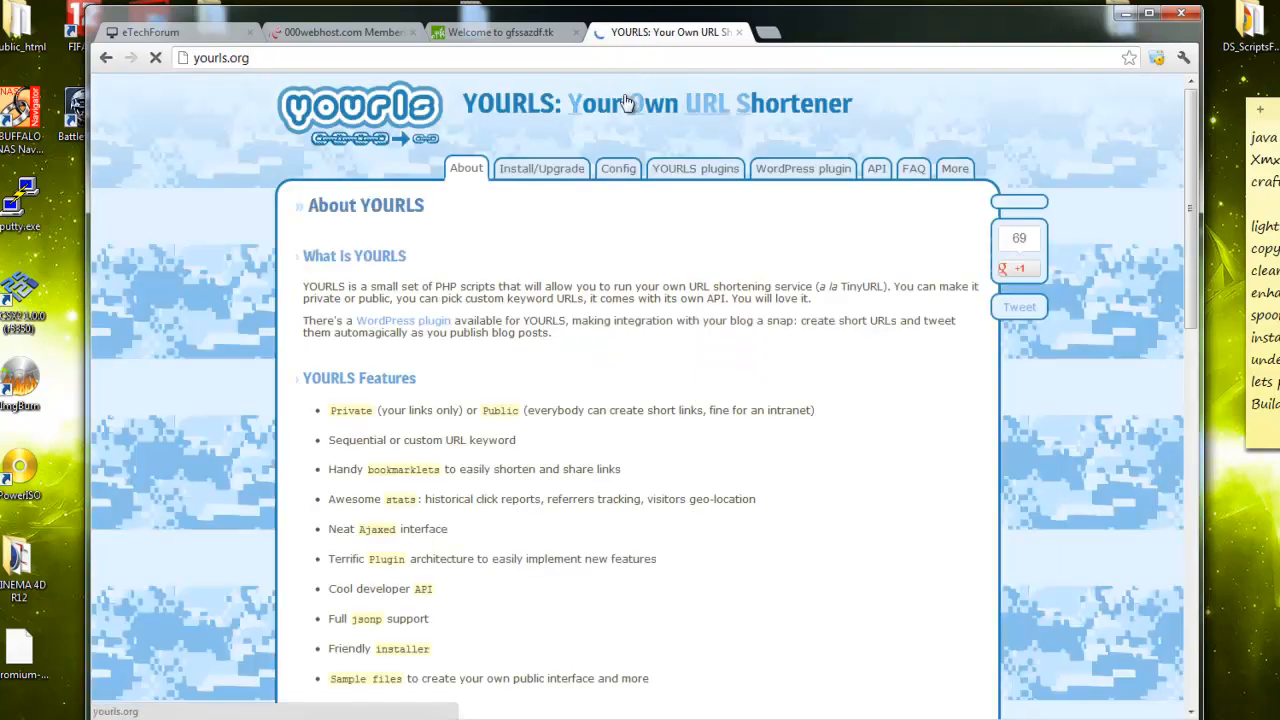
{"action": "scroll", "coordinate": [563, 243], "scroll_direction": "down", "scroll_amount": 10}
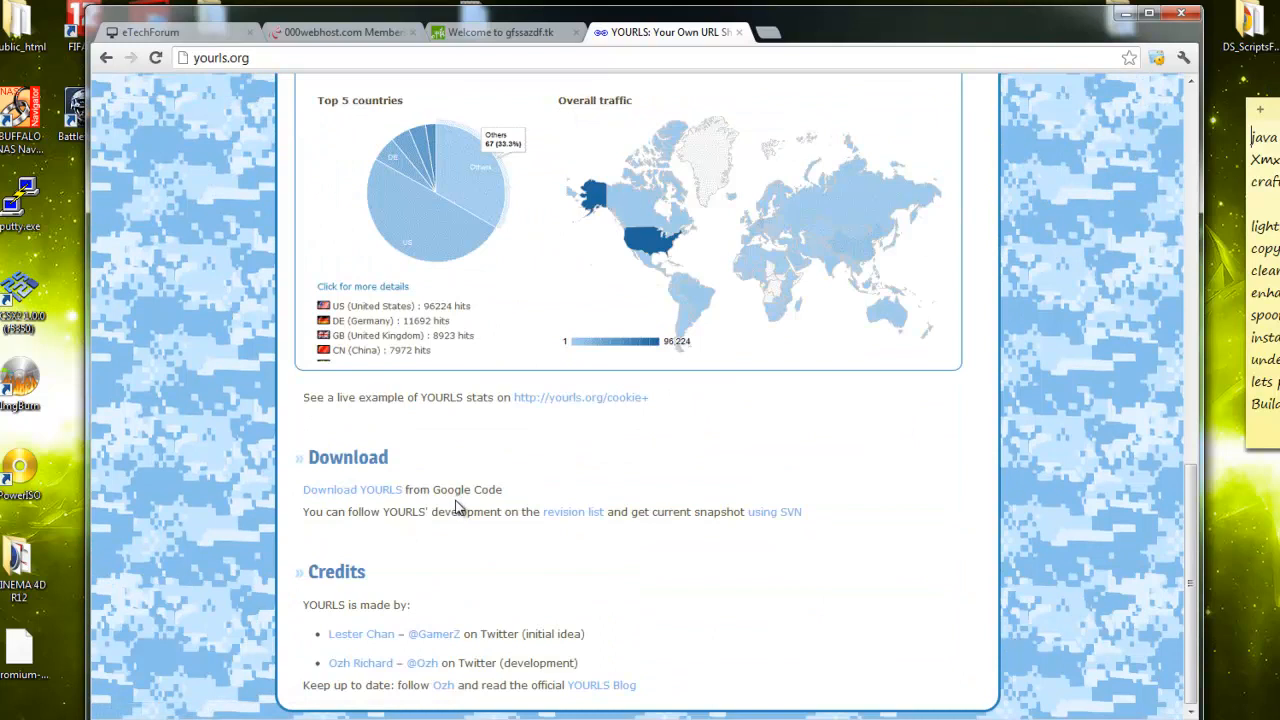
{"action": "left_click", "coordinate": [375, 491]}
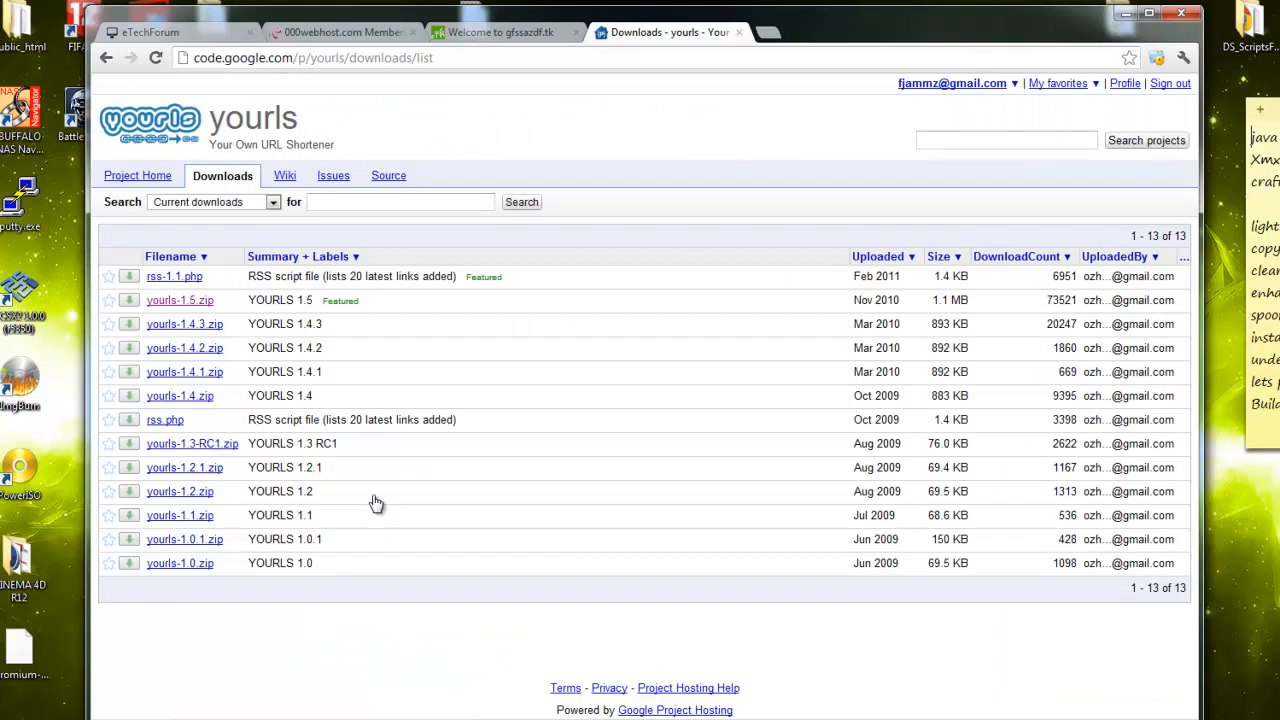
{"action": "left_click", "coordinate": [181, 304]}
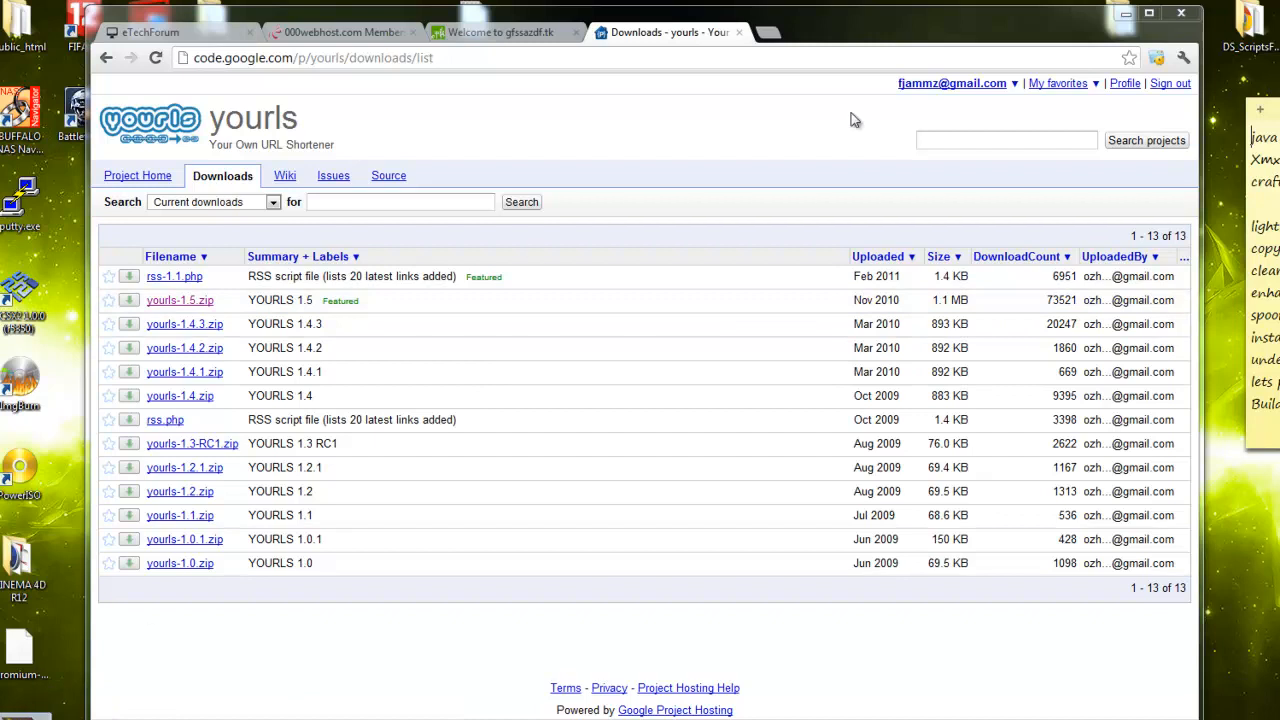
Drag the downloaded yourls-1.5.zip onto the desktop and bring up the gfssazdf.tk page
{"action": "left_click_drag", "start_coordinate": [882, 18], "coordinate": [944, 0]}
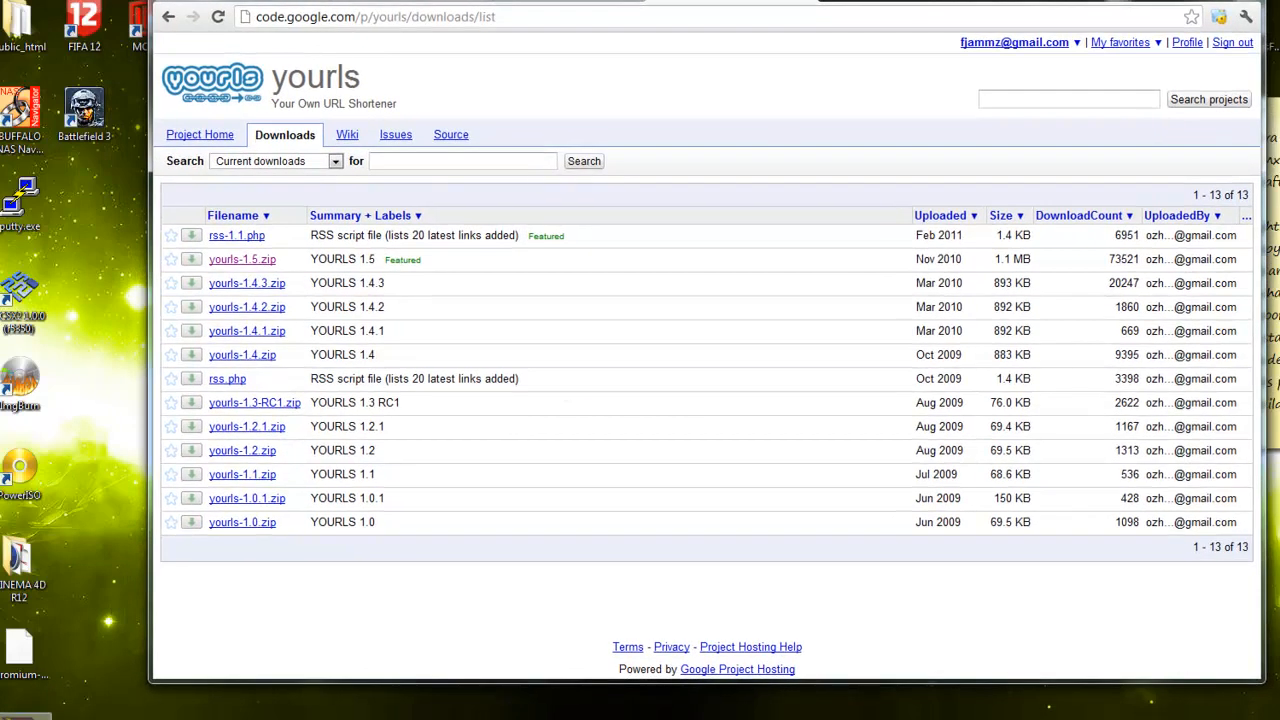
{"action": "left_click_drag", "start_coordinate": [33, 719], "coordinate": [97, 690]}
{"action": "left_click", "coordinate": [113, 715]}
{"action": "left_click", "coordinate": [90, 673]}
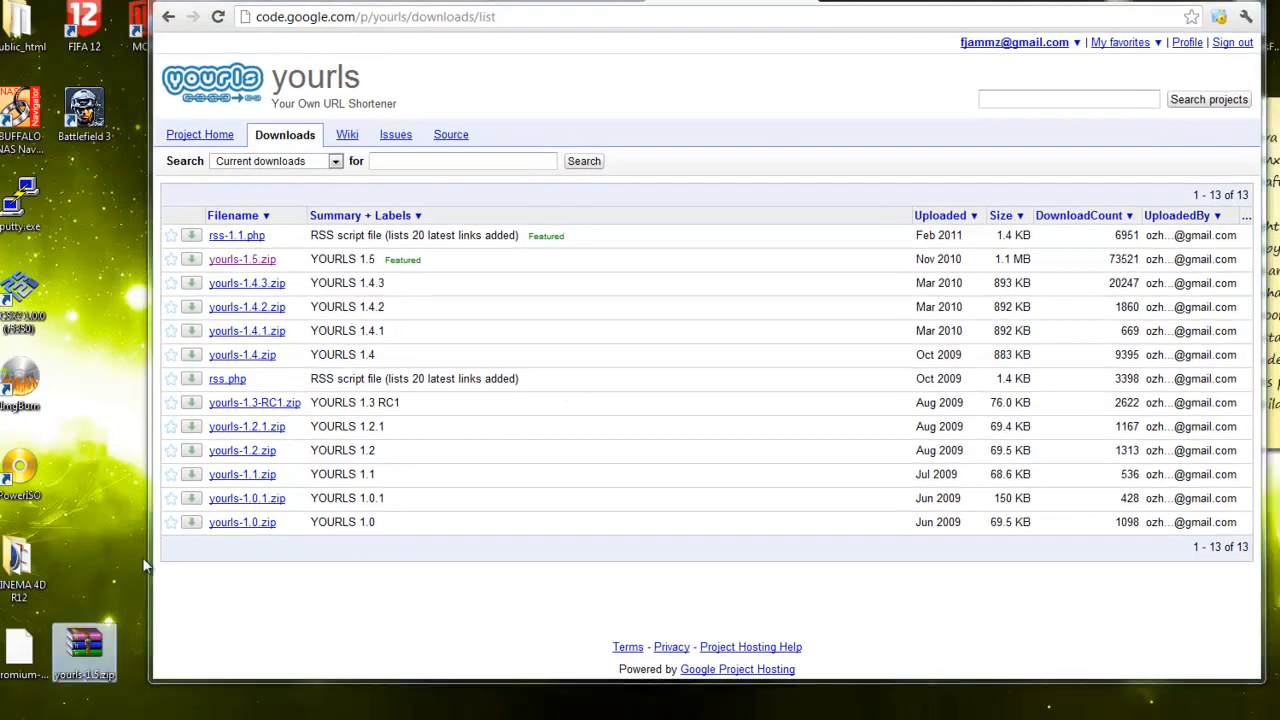
{"action": "left_click", "coordinate": [323, 600]}
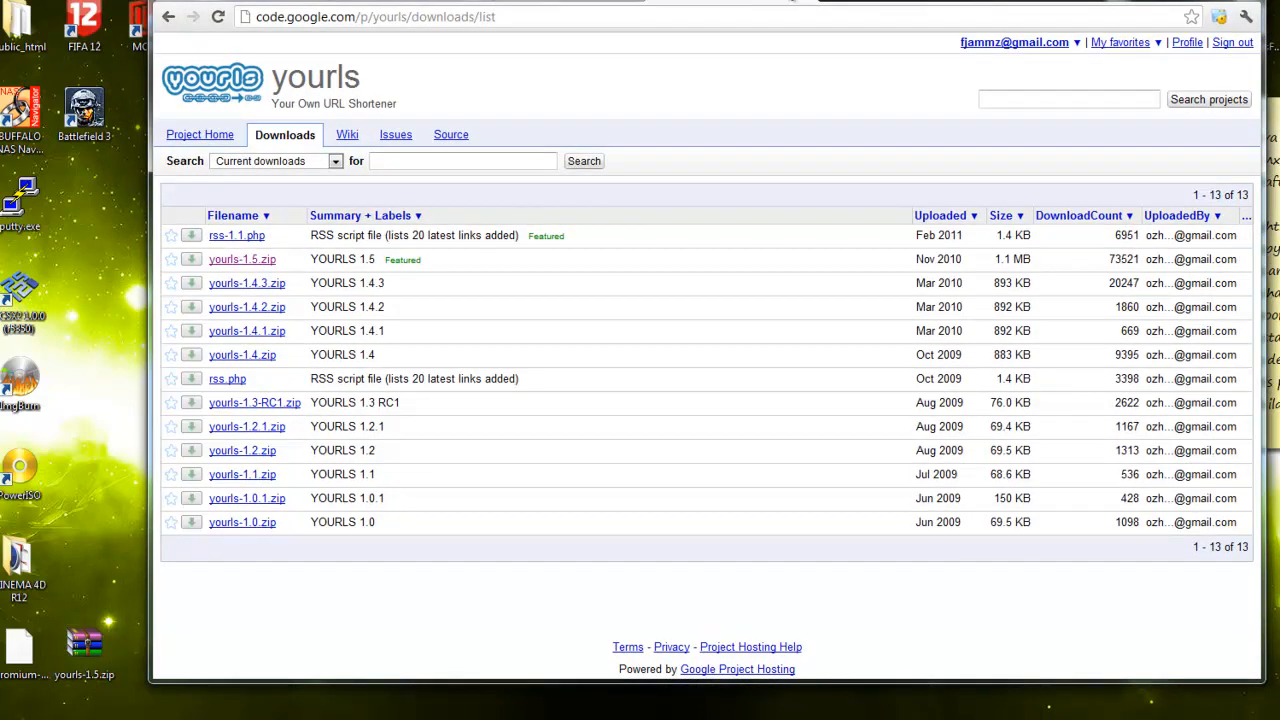
{"action": "left_click", "coordinate": [806, 2]}
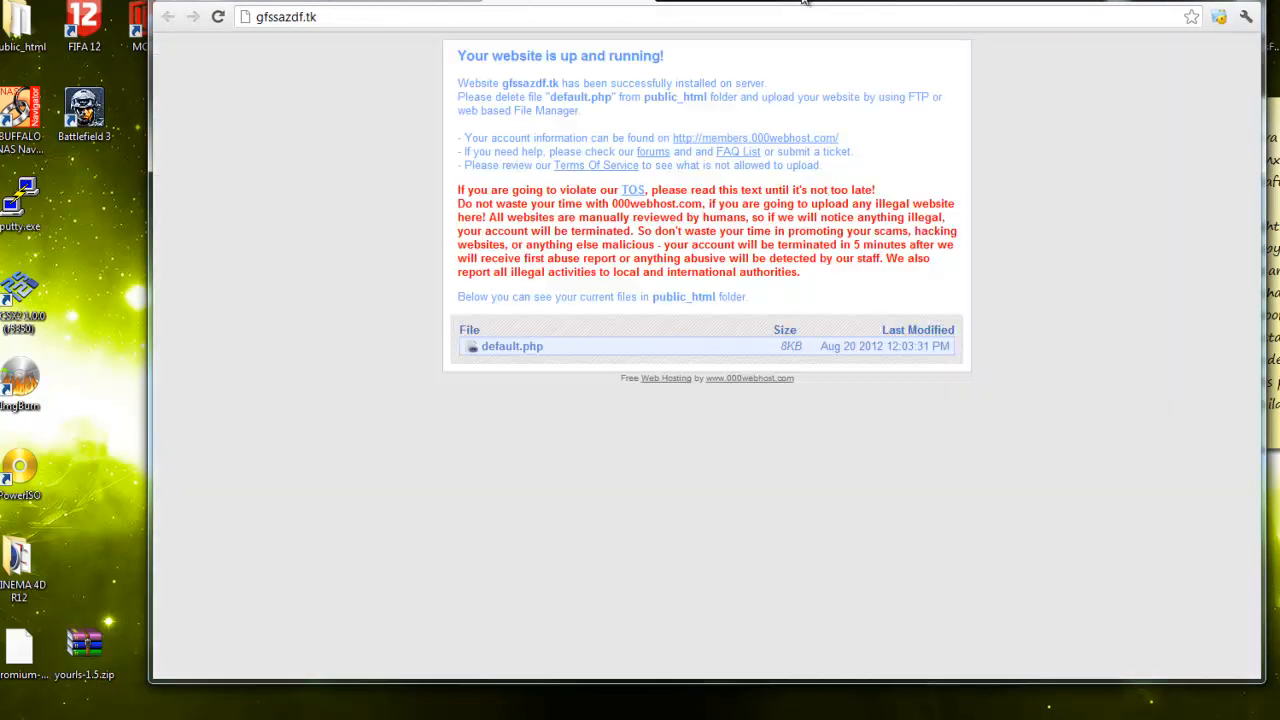
Look over the MySQL connection details on their page
{"action": "left_click", "coordinate": [643, 3]}
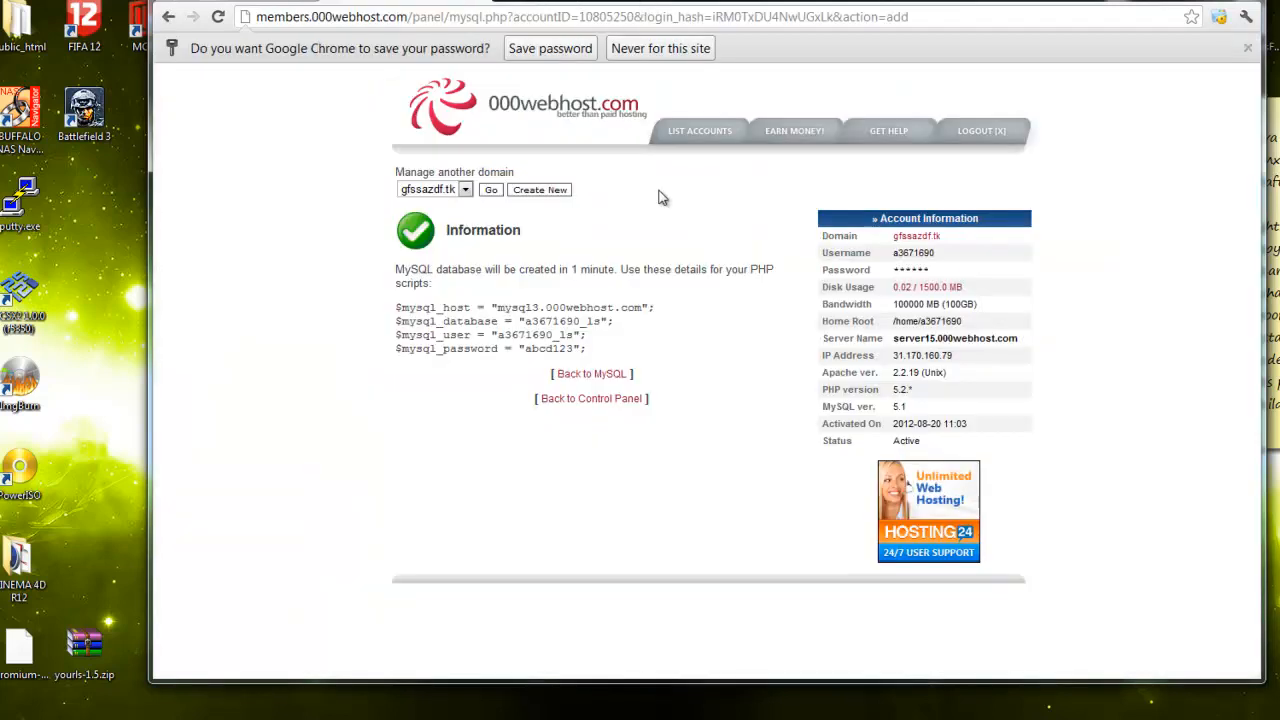
{"action": "left_click_drag", "start_coordinate": [576, 350], "coordinate": [392, 316]}
{"action": "left_click", "coordinate": [600, 351]}
{"action": "left_click", "coordinate": [392, 316]}
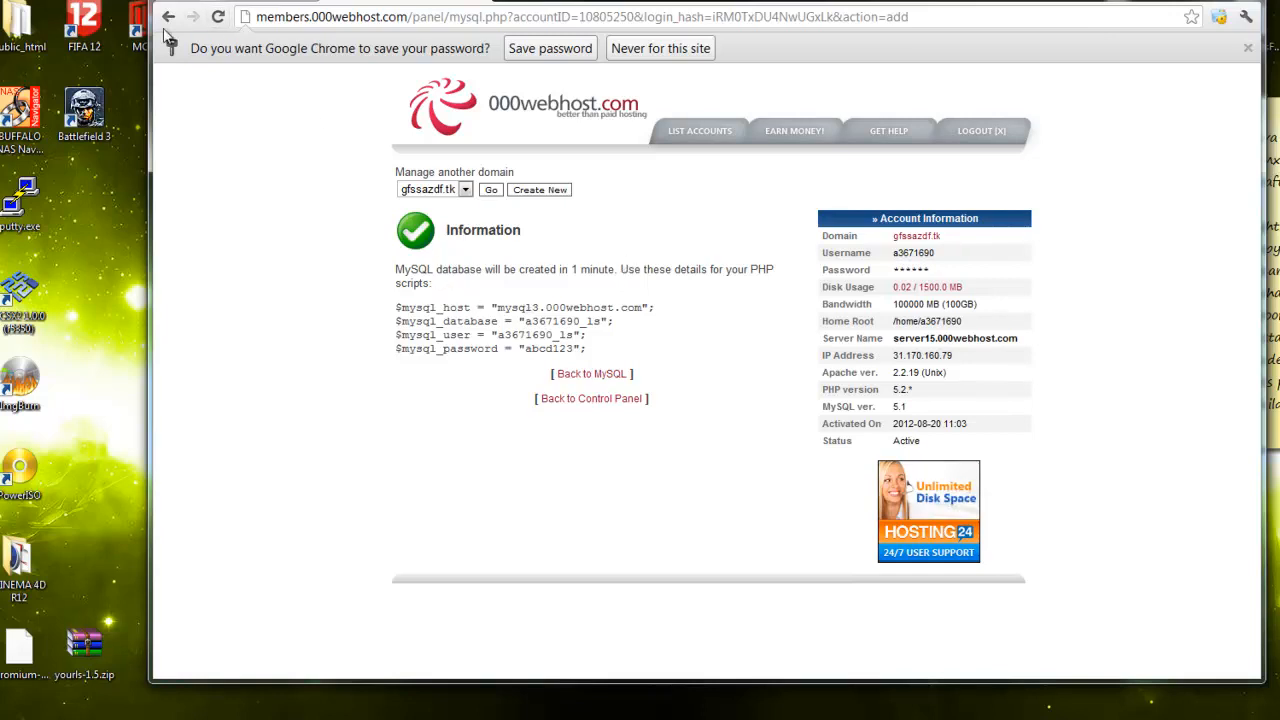
Open the accounts list in a new tab and go to gfssazdf.tk's cPanel Files section
{"action": "right_click", "coordinate": [698, 137]}
{"action": "left_click", "coordinate": [712, 150]}
{"action": "left_click", "coordinate": [583, 2]}
{"action": "left_click", "coordinate": [721, 270]}
{"action": "scroll", "coordinate": [690, 290], "scroll_direction": "down", "scroll_amount": 6}
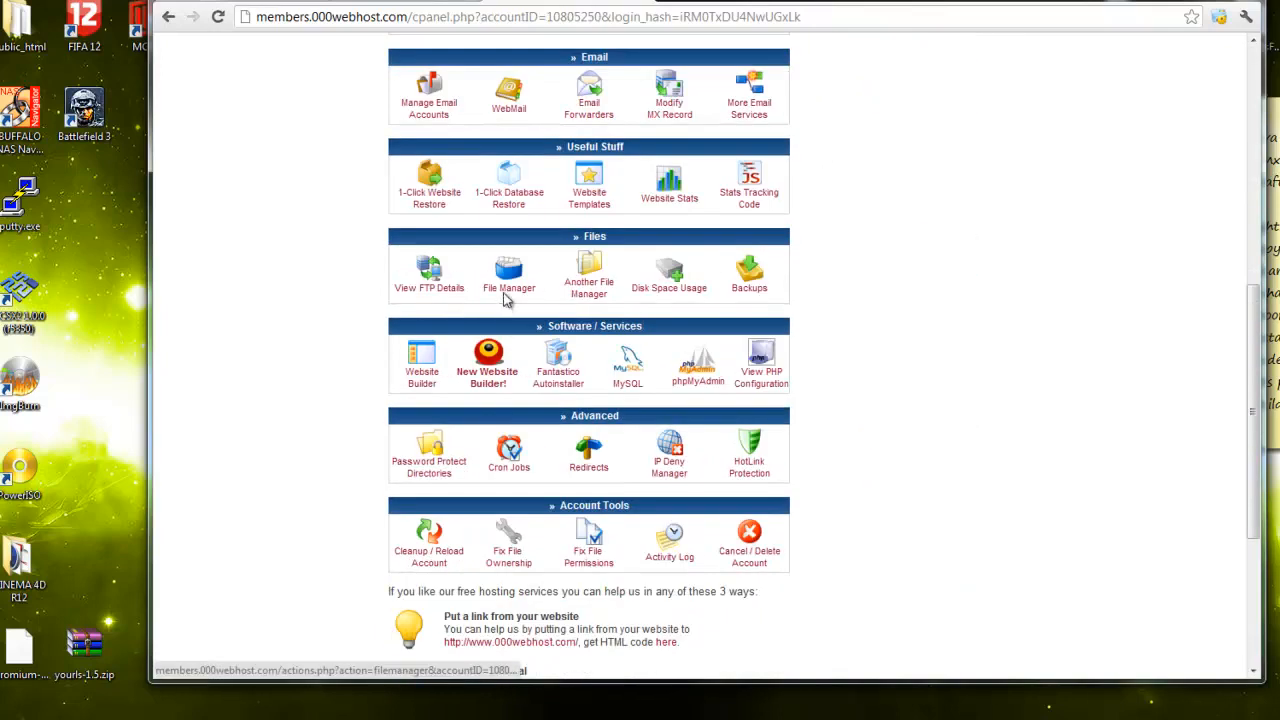
Open File Manager with the FTP password and enter the public_html folder
{"action": "left_click", "coordinate": [507, 298]}
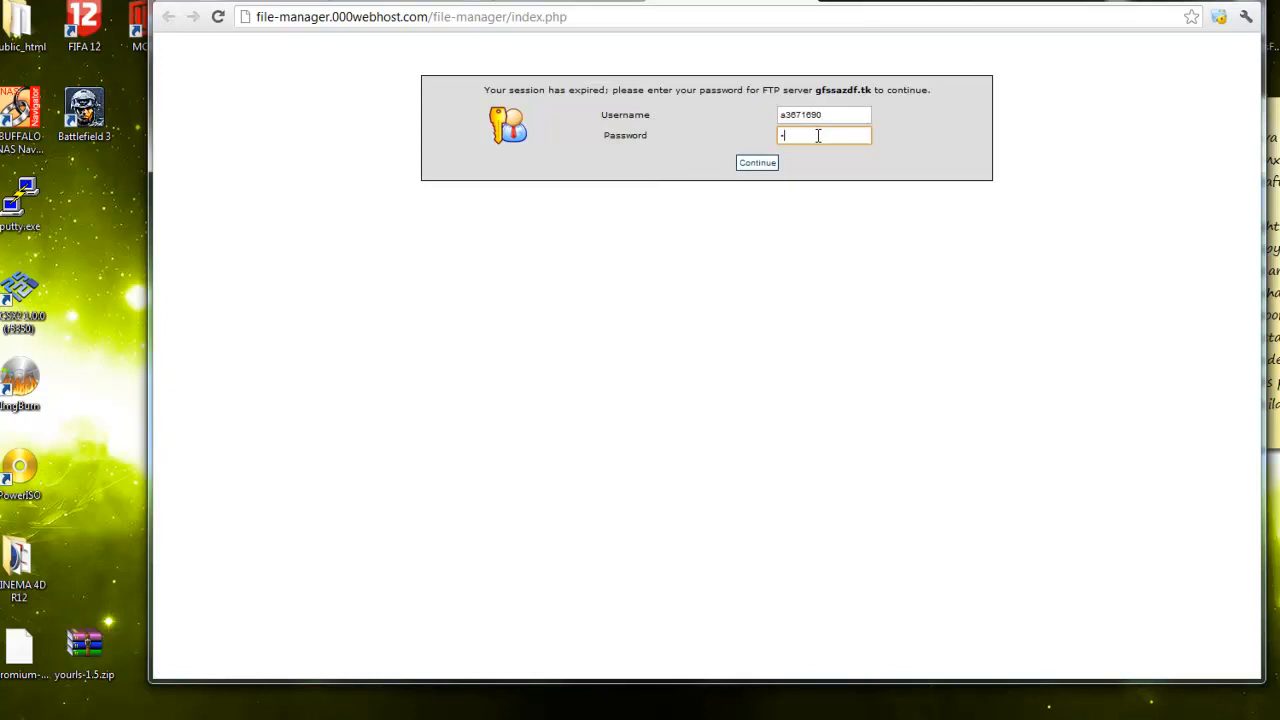
{"action": "type", "text": "•••"}
{"action": "left_click", "coordinate": [766, 164]}
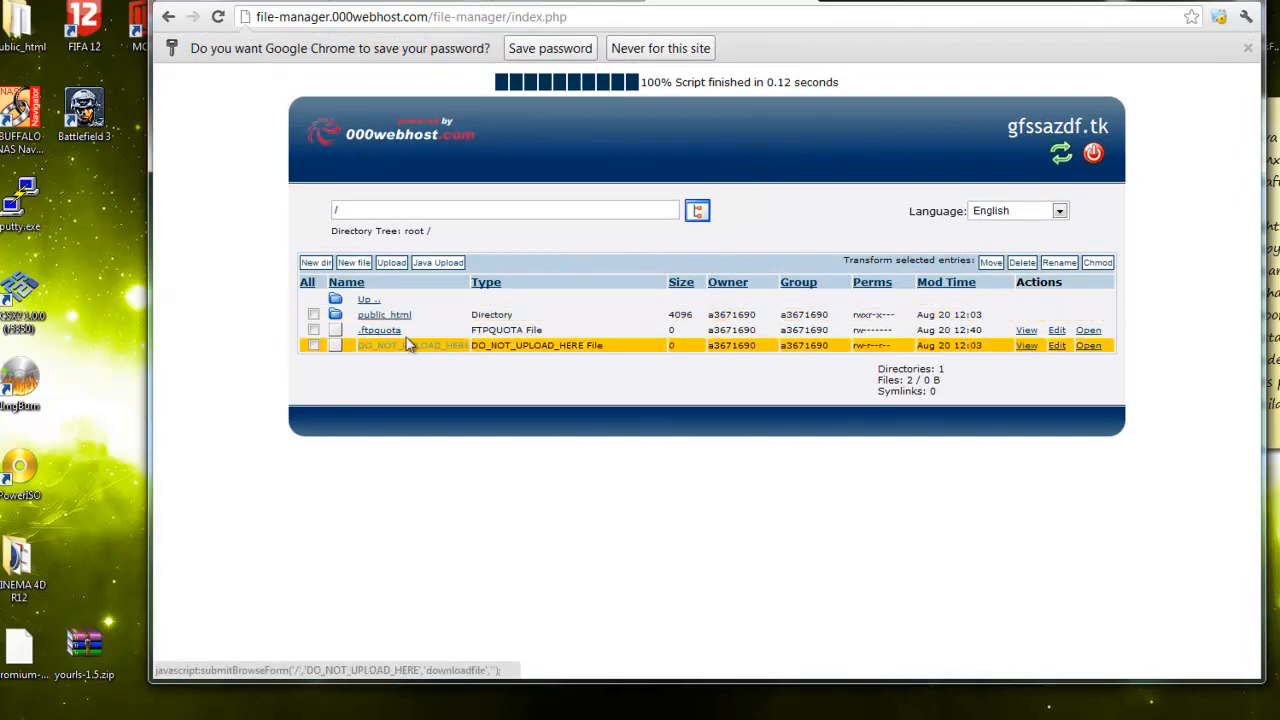
{"action": "left_click", "coordinate": [395, 316]}
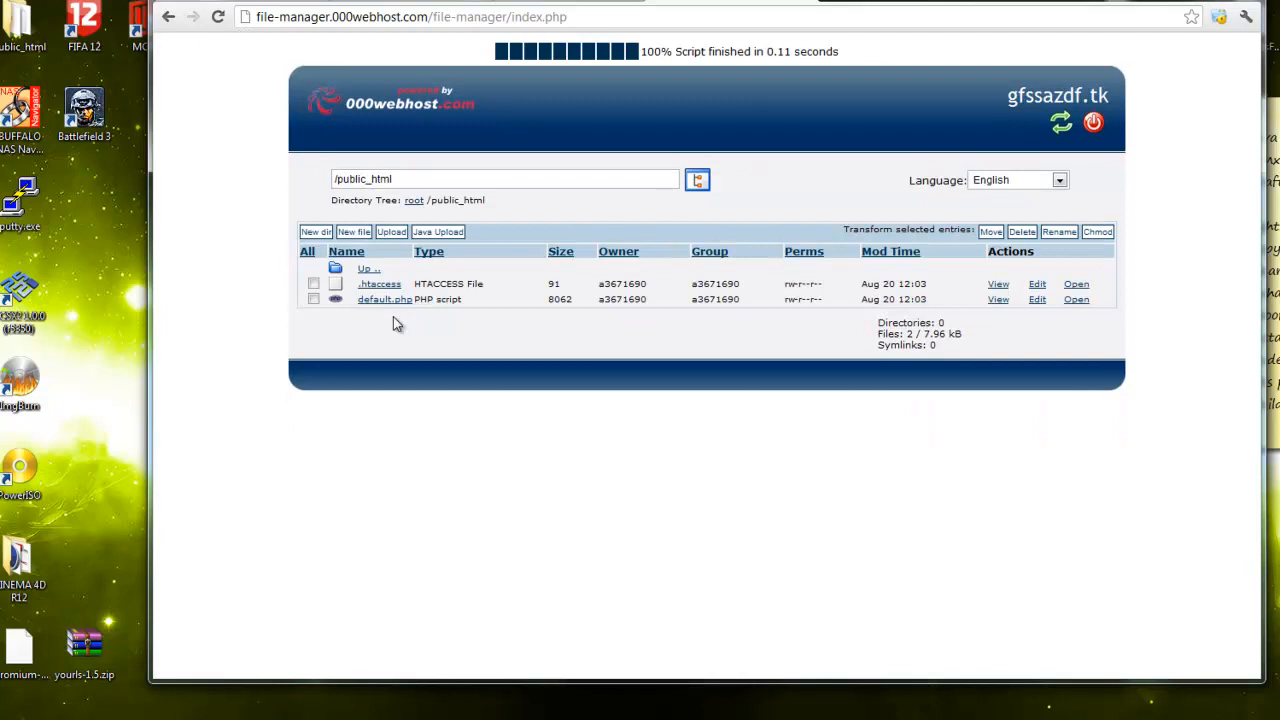
Upload yourls-1.5.zip as an archive to public_html and start extraction
{"action": "left_click_drag", "start_coordinate": [84, 648], "coordinate": [109, 578]}
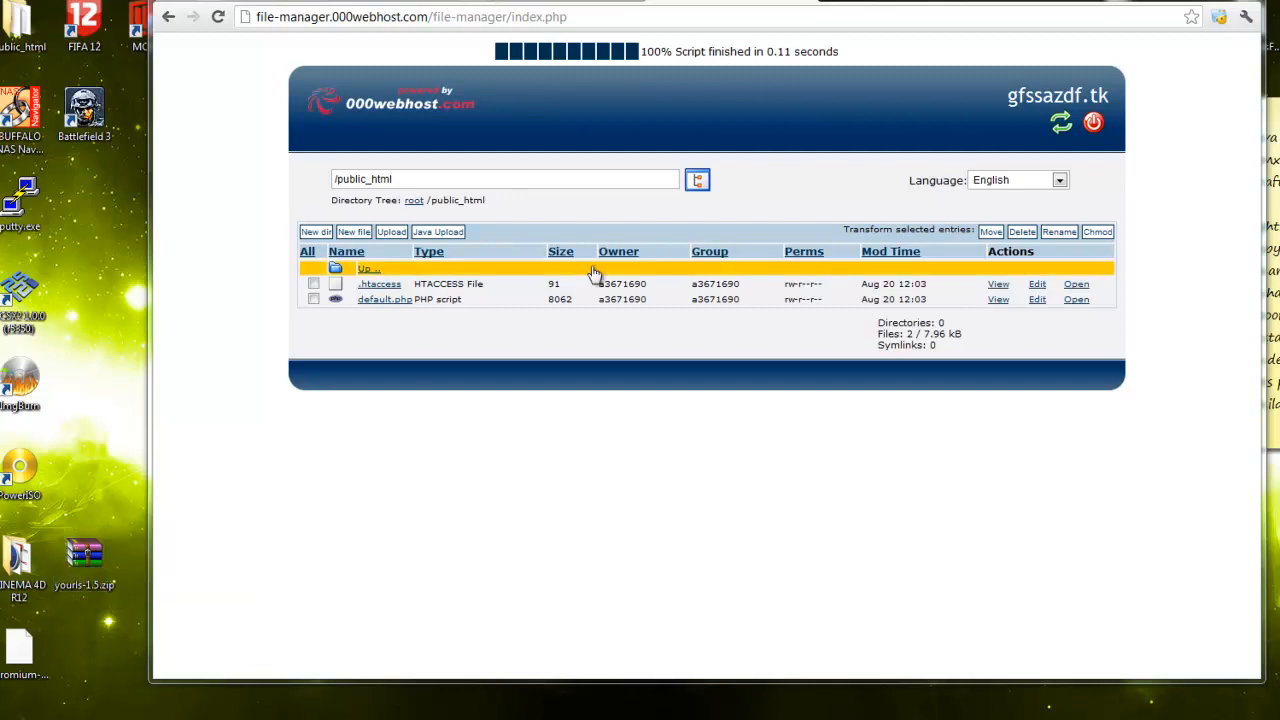
{"action": "left_click", "coordinate": [392, 232]}
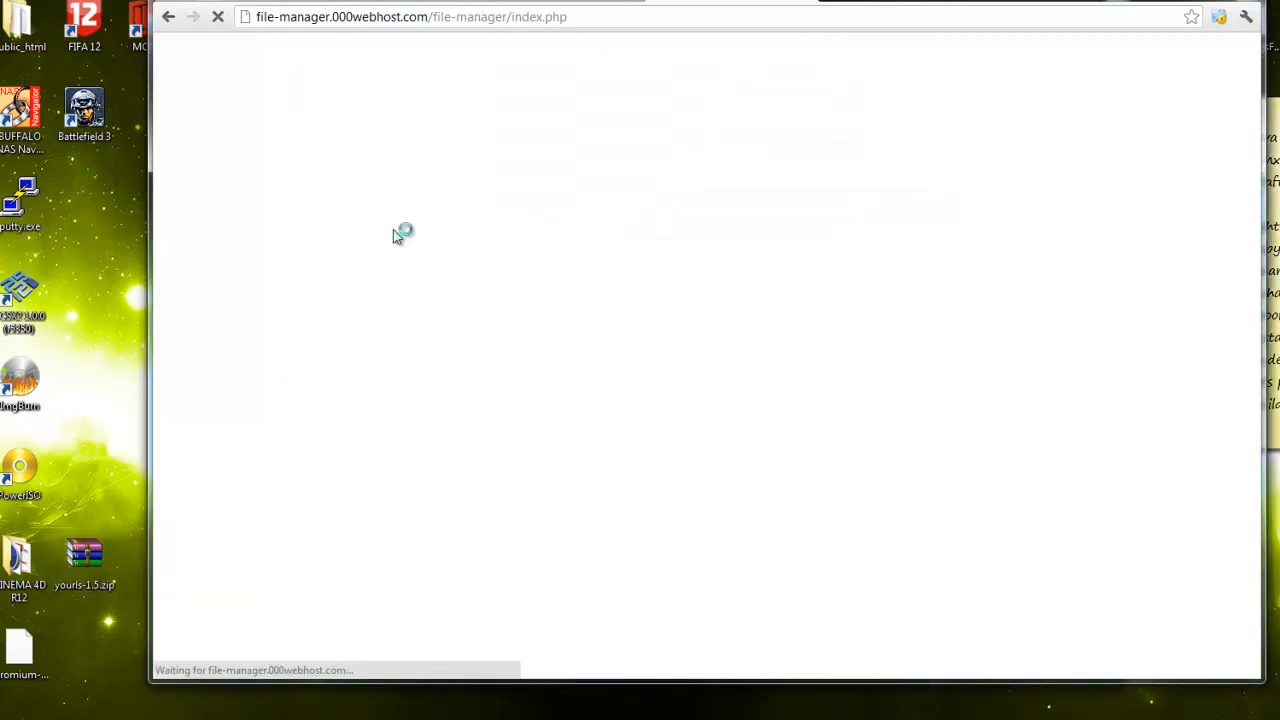
{"action": "left_click_drag", "start_coordinate": [58, 566], "coordinate": [733, 375]}
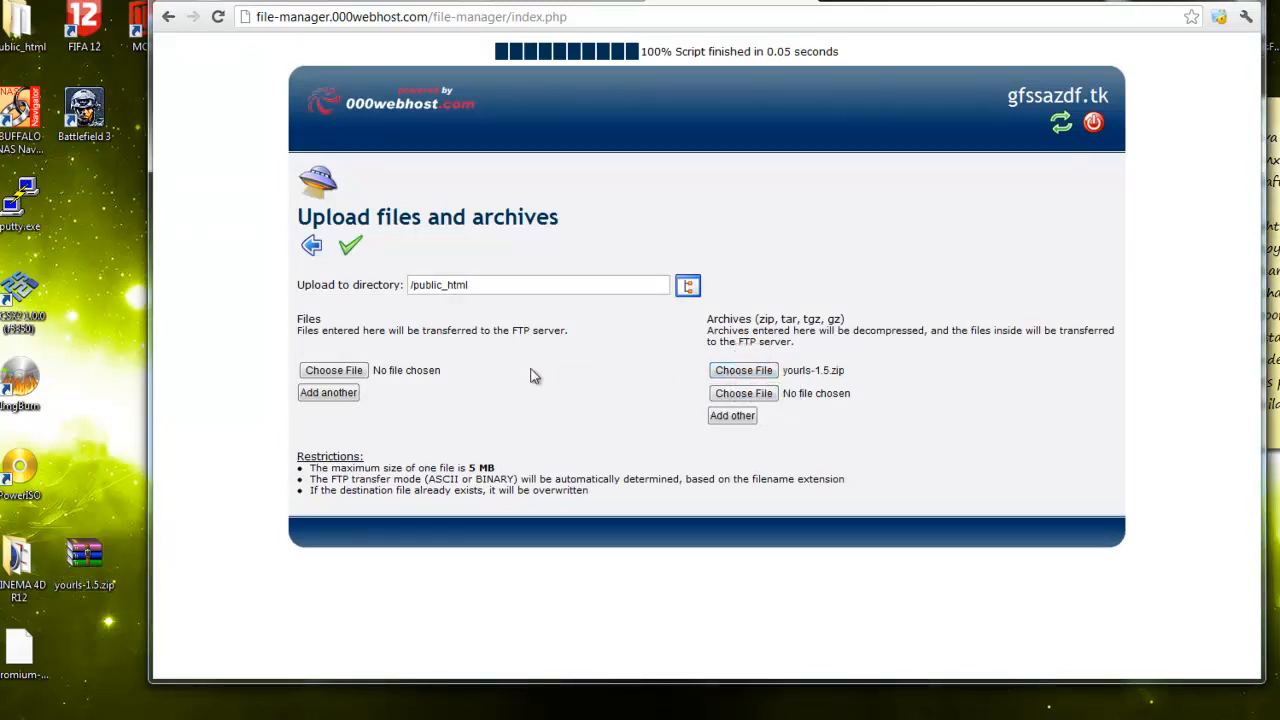
{"action": "left_click", "coordinate": [350, 248]}
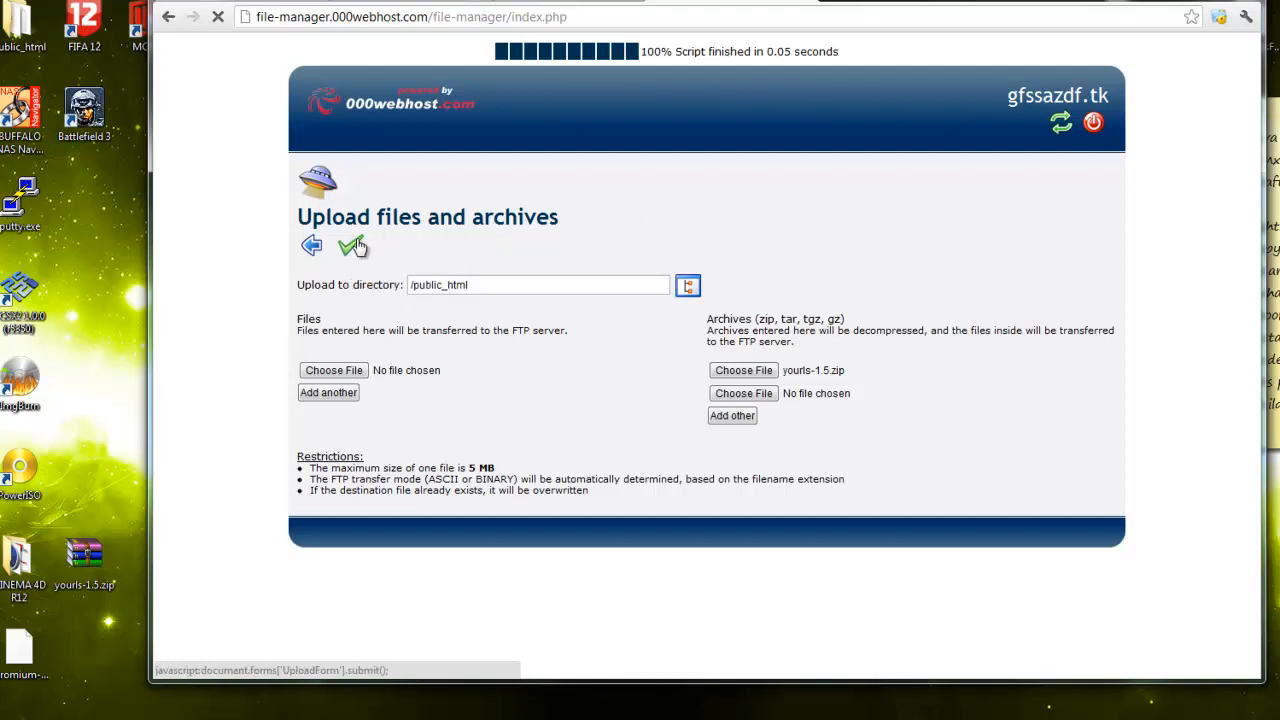
Check the upload's progress between tabs until the extraction results appear
{"action": "left_click", "coordinate": [575, 3]}
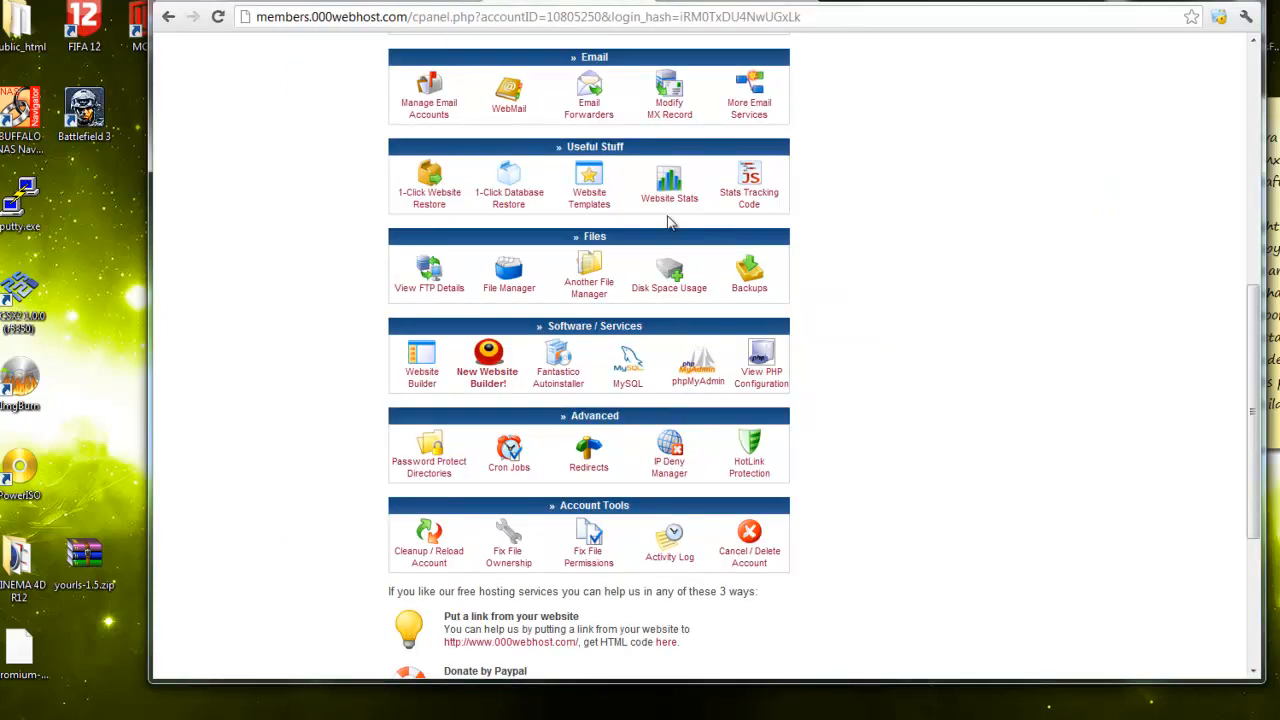
{"action": "left_click", "coordinate": [795, 2]}
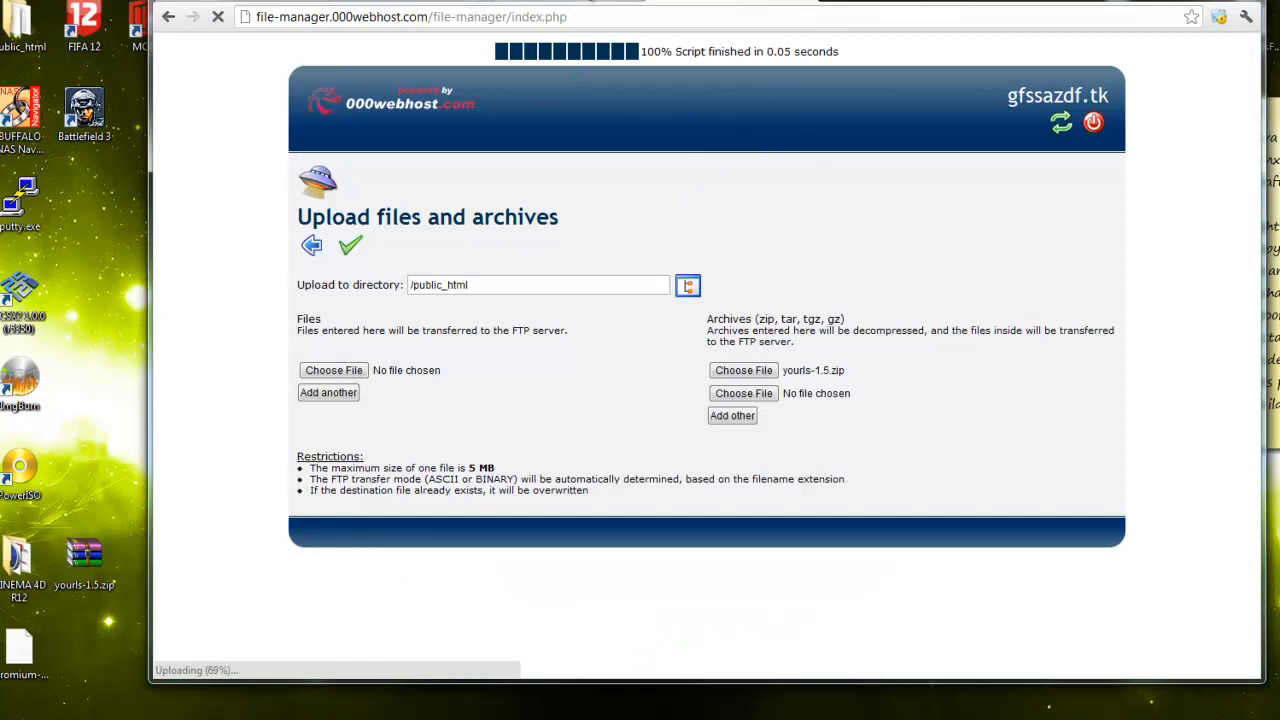
{"action": "left_click", "coordinate": [588, 2]}
{"action": "left_click", "coordinate": [402, 3]}
{"action": "left_click_drag", "start_coordinate": [586, 343], "coordinate": [381, 305]}
{"action": "left_click", "coordinate": [400, 302]}
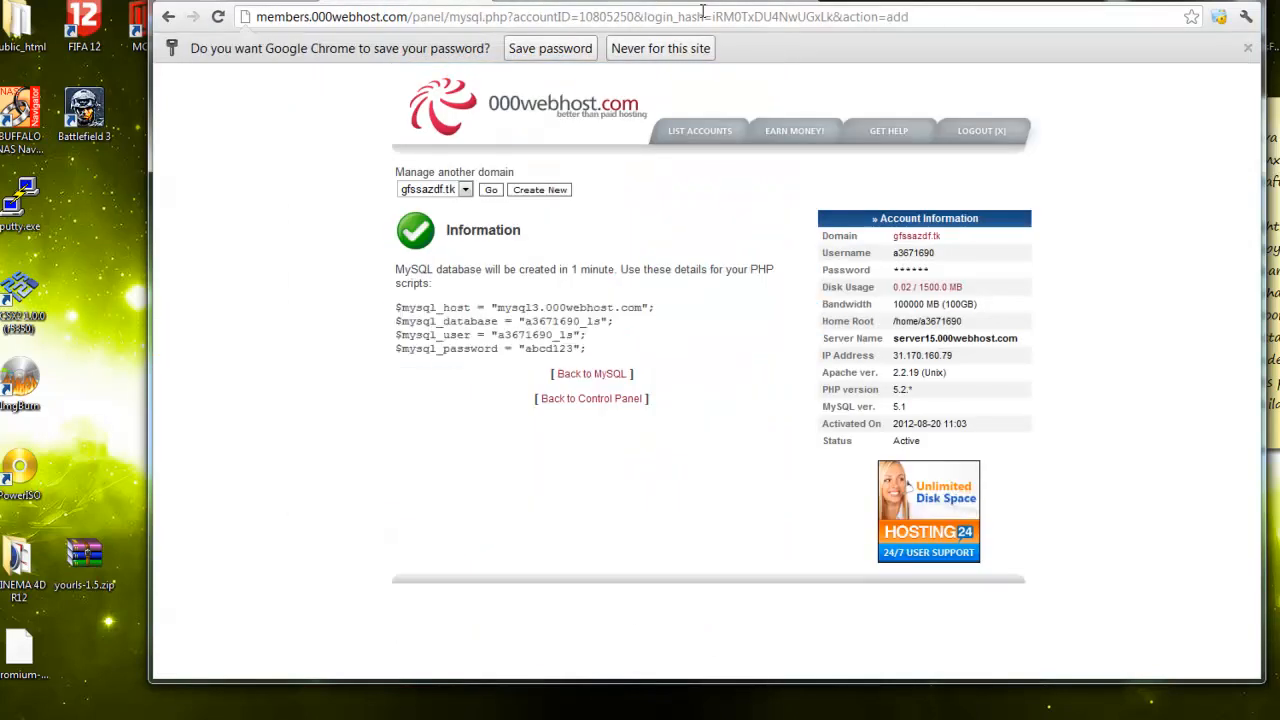
{"action": "left_click", "coordinate": [710, 3]}
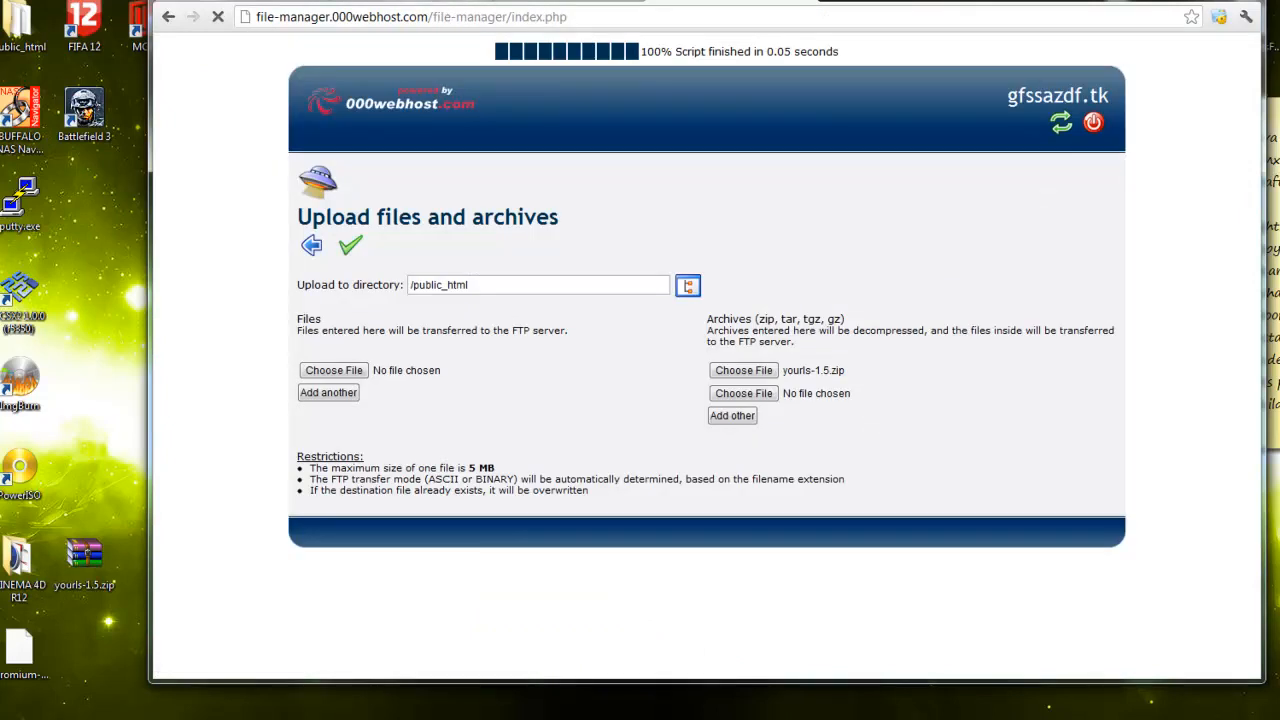
{"action": "left_click", "coordinate": [410, 2]}
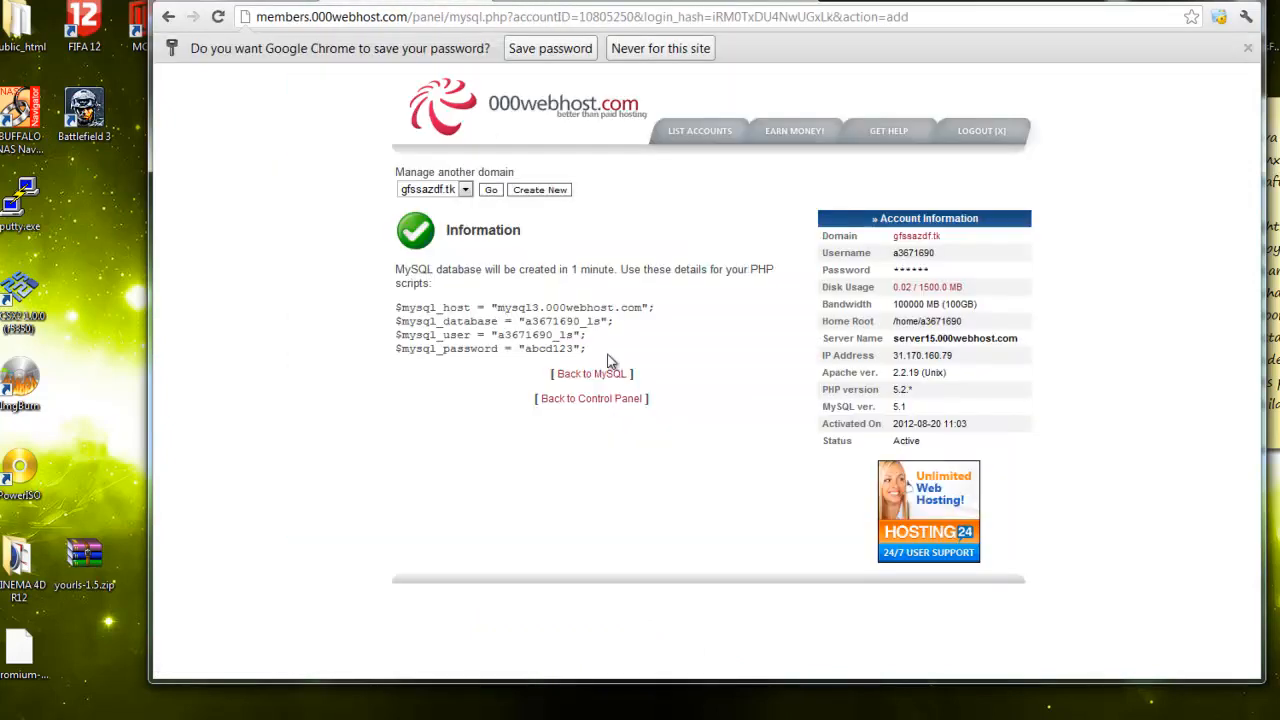
{"action": "left_click", "coordinate": [722, 3]}
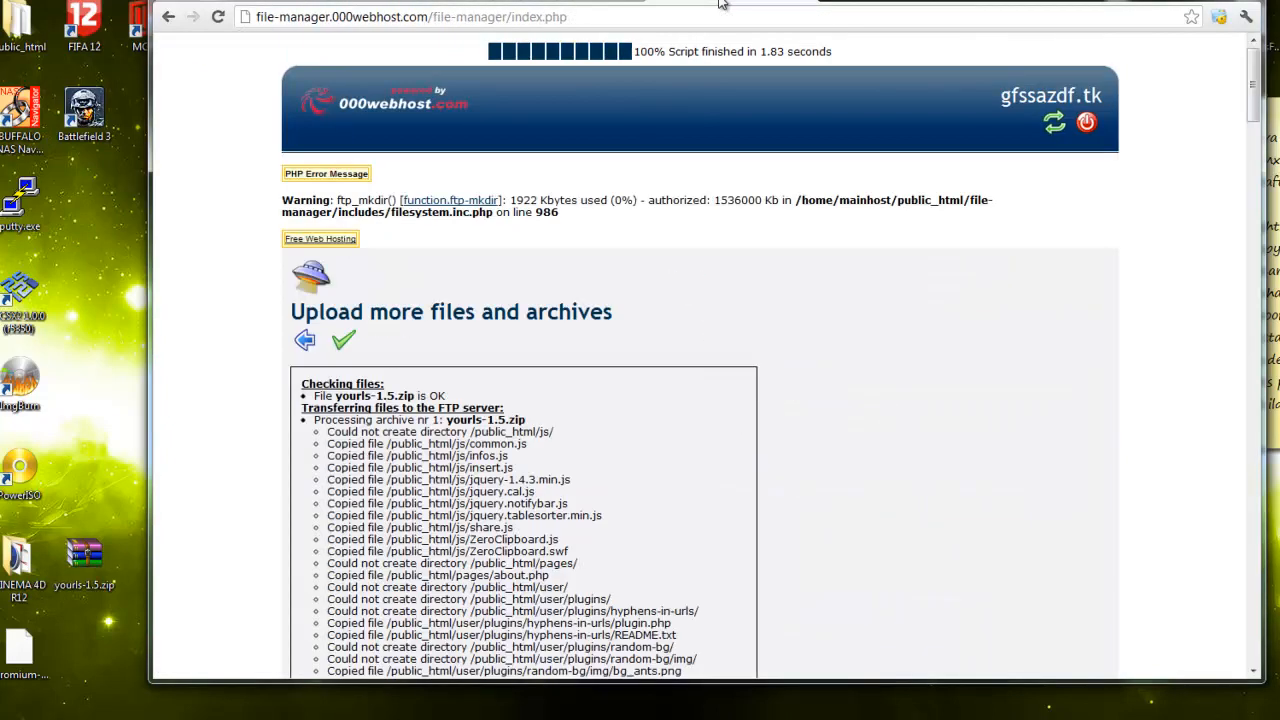
Leave the upload results for the /public_html listing and open the includes folder
{"action": "left_click", "coordinate": [343, 340]}
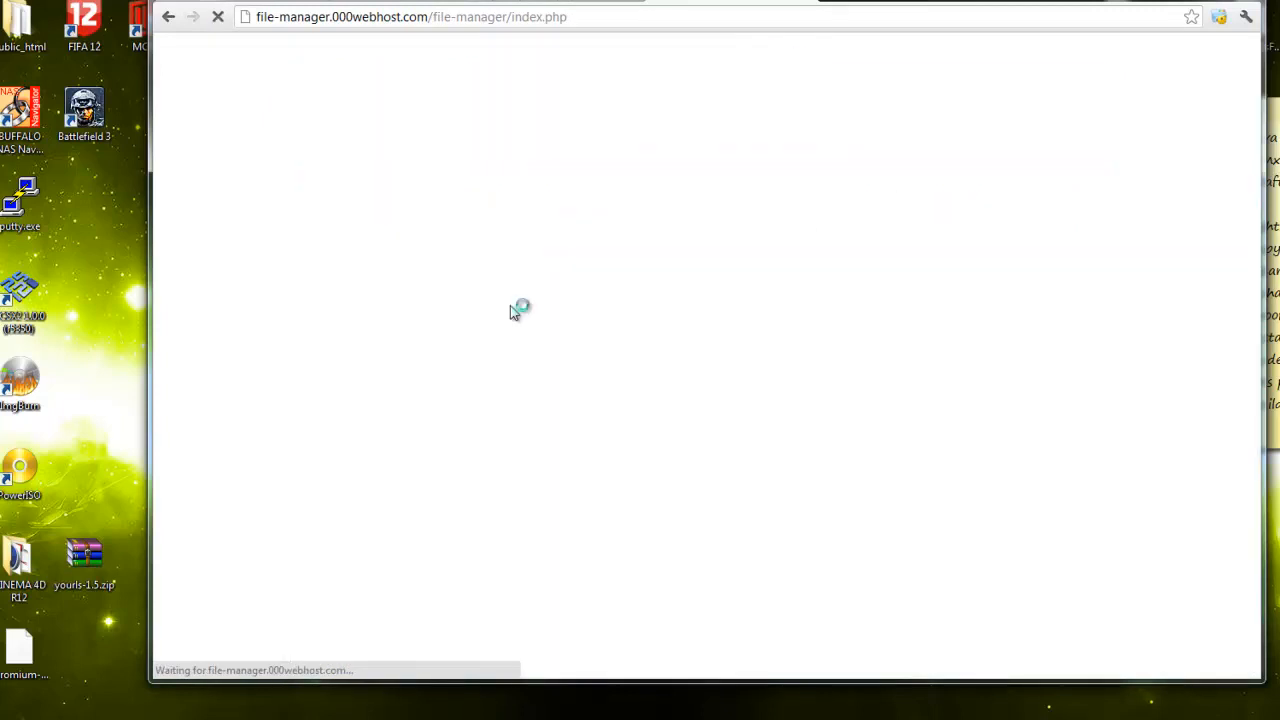
{"action": "left_click", "coordinate": [312, 249]}
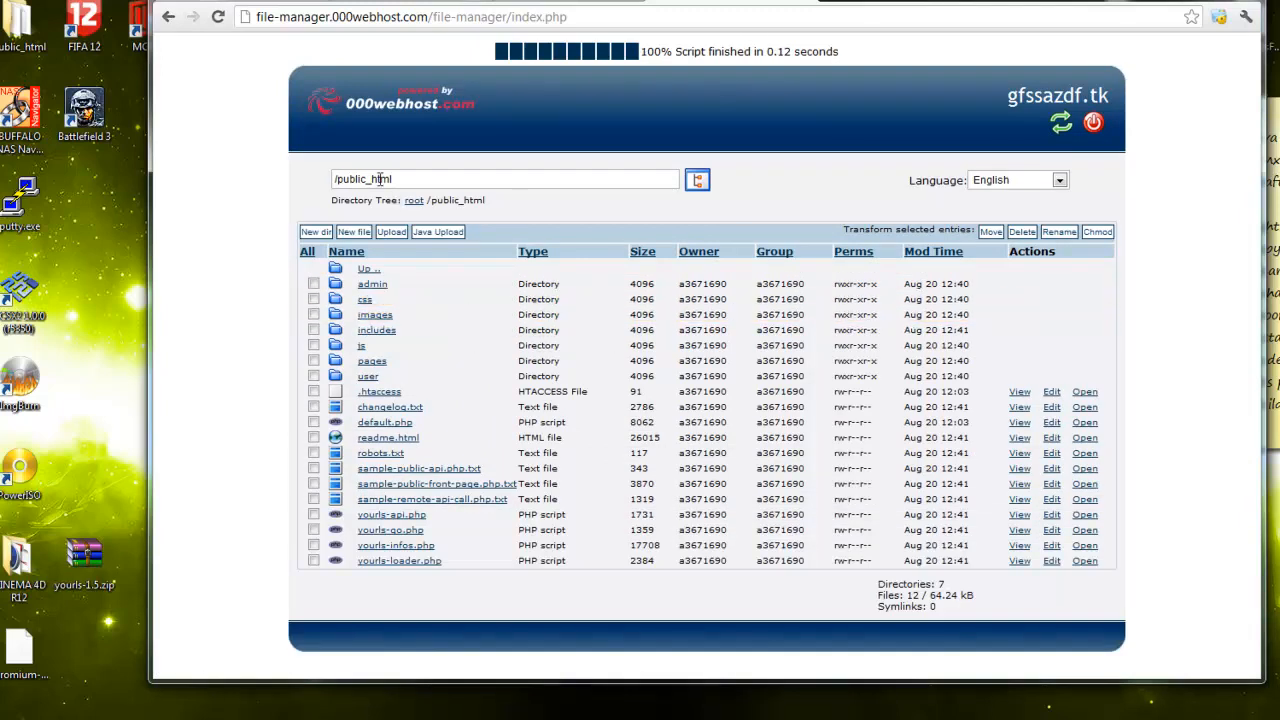
{"action": "left_click_drag", "start_coordinate": [343, 179], "coordinate": [429, 178]}
{"action": "left_click", "coordinate": [429, 178]}
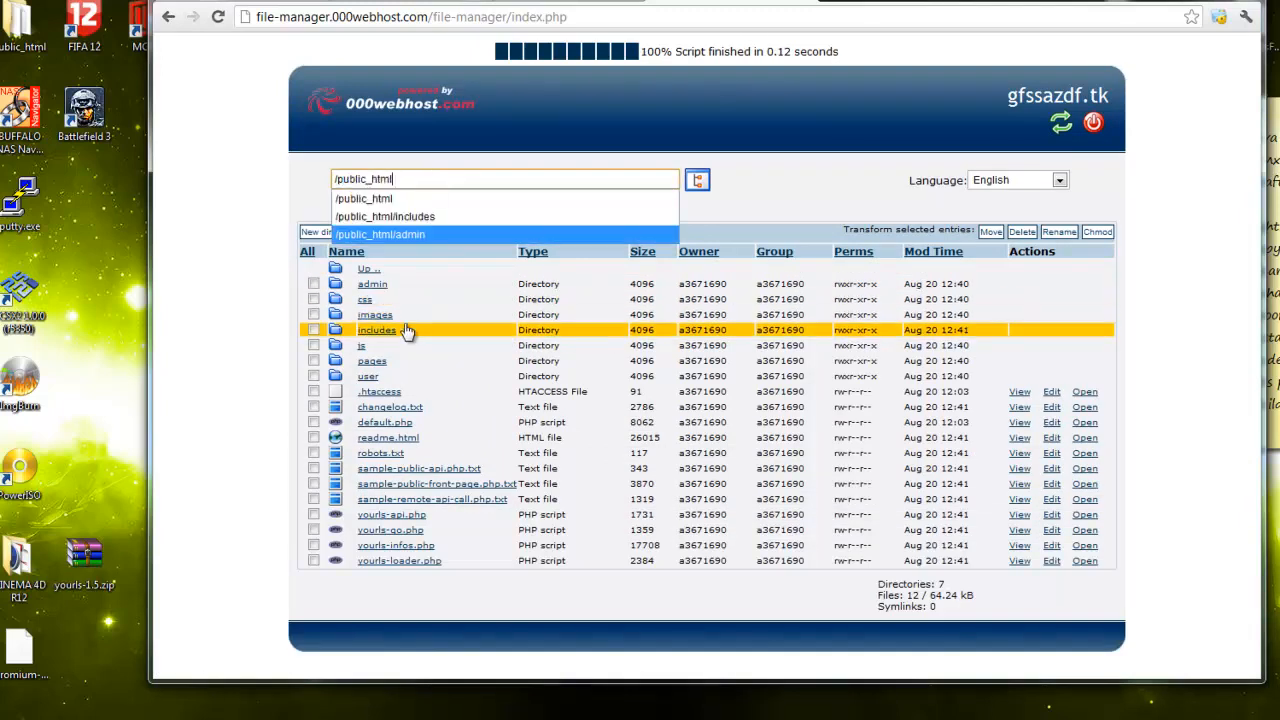
{"action": "left_click", "coordinate": [230, 338]}
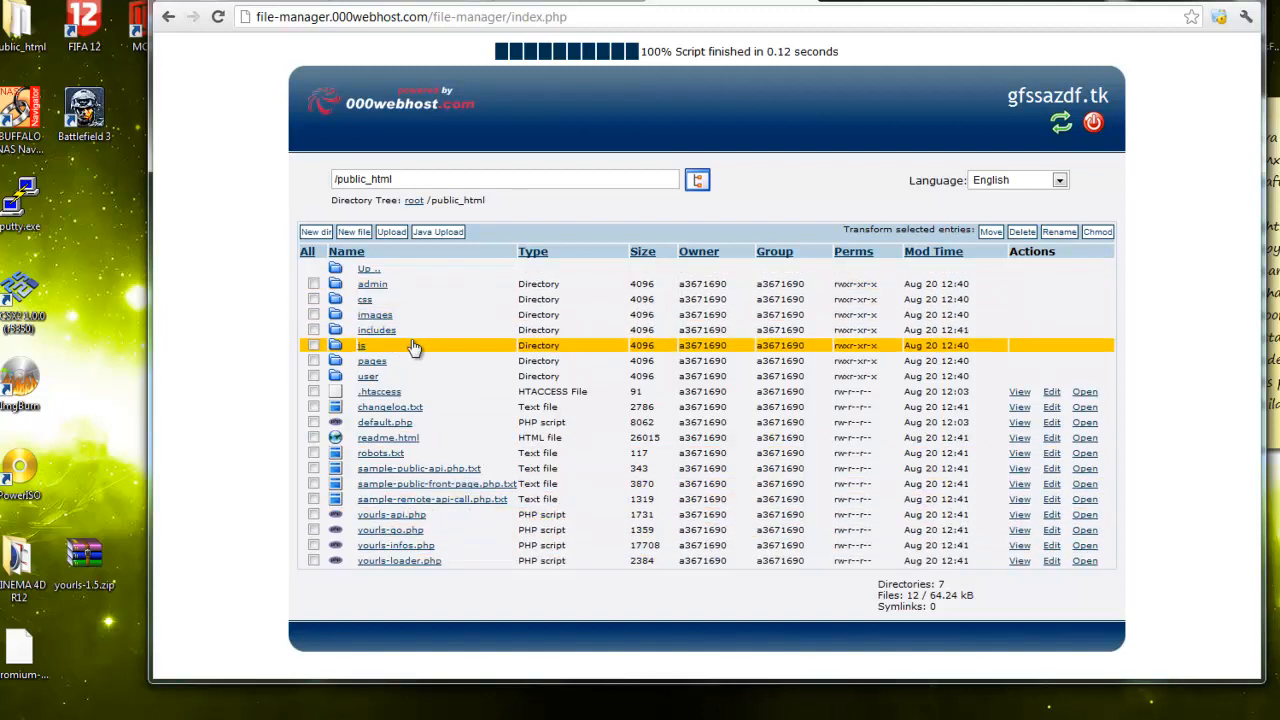
{"action": "left_click", "coordinate": [388, 333]}
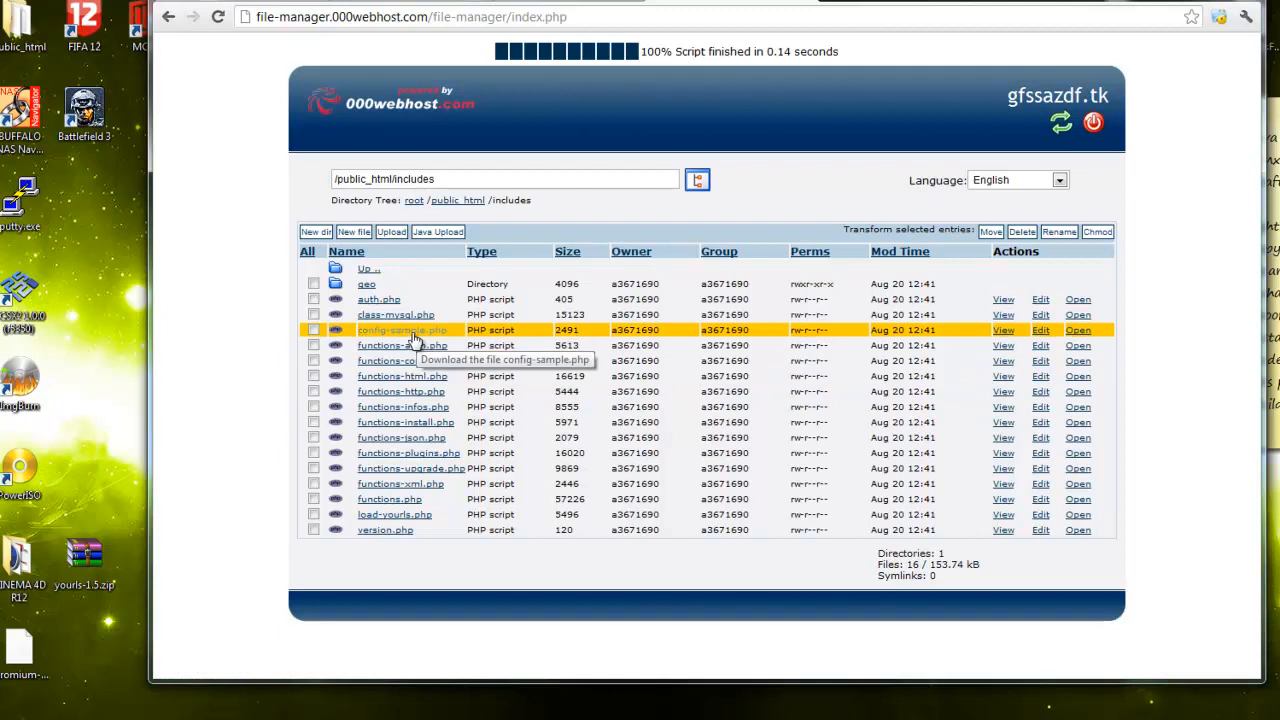
Rename /public_html/includes/config-sample.php to config.php and go back to the listing
{"action": "left_click", "coordinate": [312, 331]}
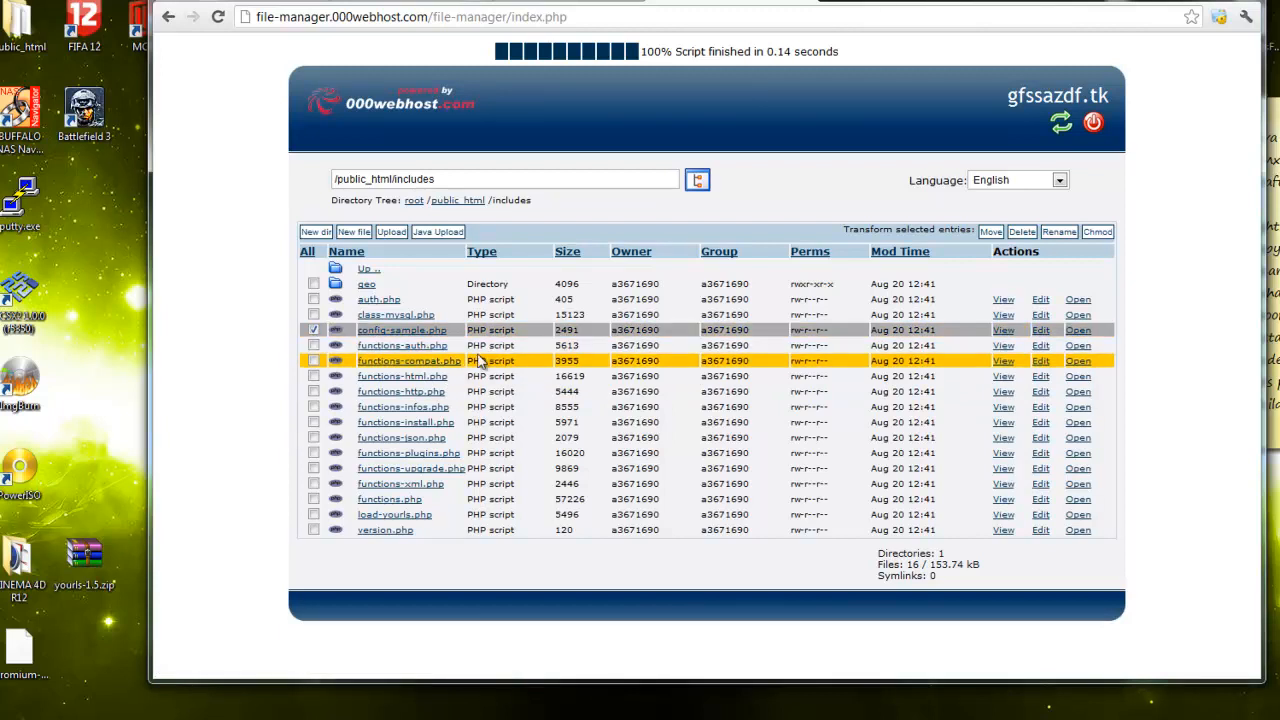
{"action": "left_click", "coordinate": [1056, 232]}
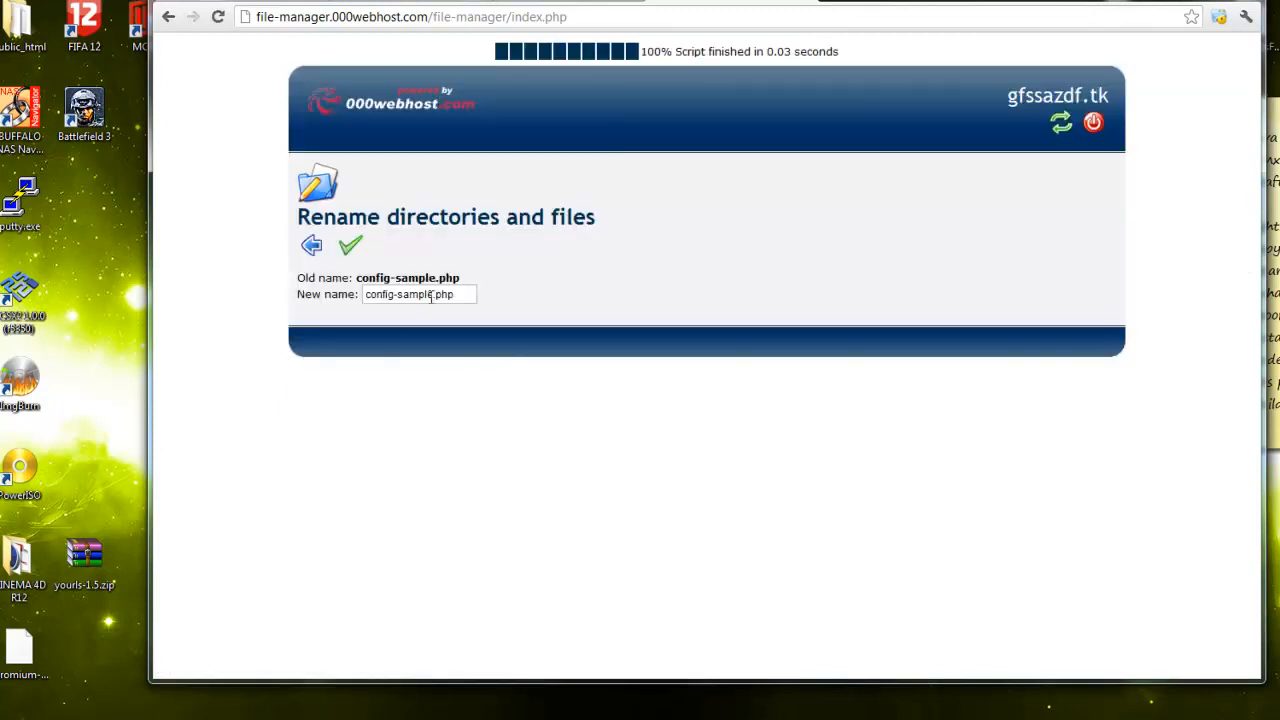
{"action": "left_click_drag", "start_coordinate": [431, 298], "coordinate": [393, 298]}
{"action": "key", "text": "BackSpace"}
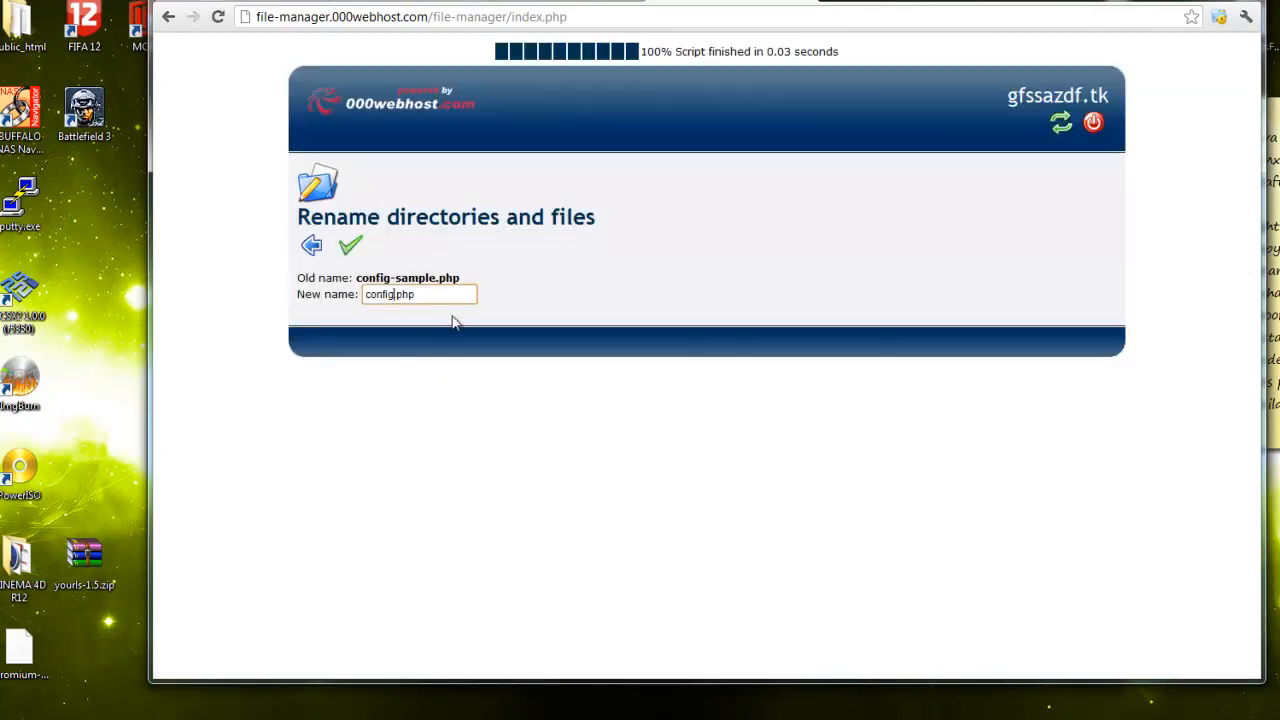
{"action": "left_click", "coordinate": [346, 246]}
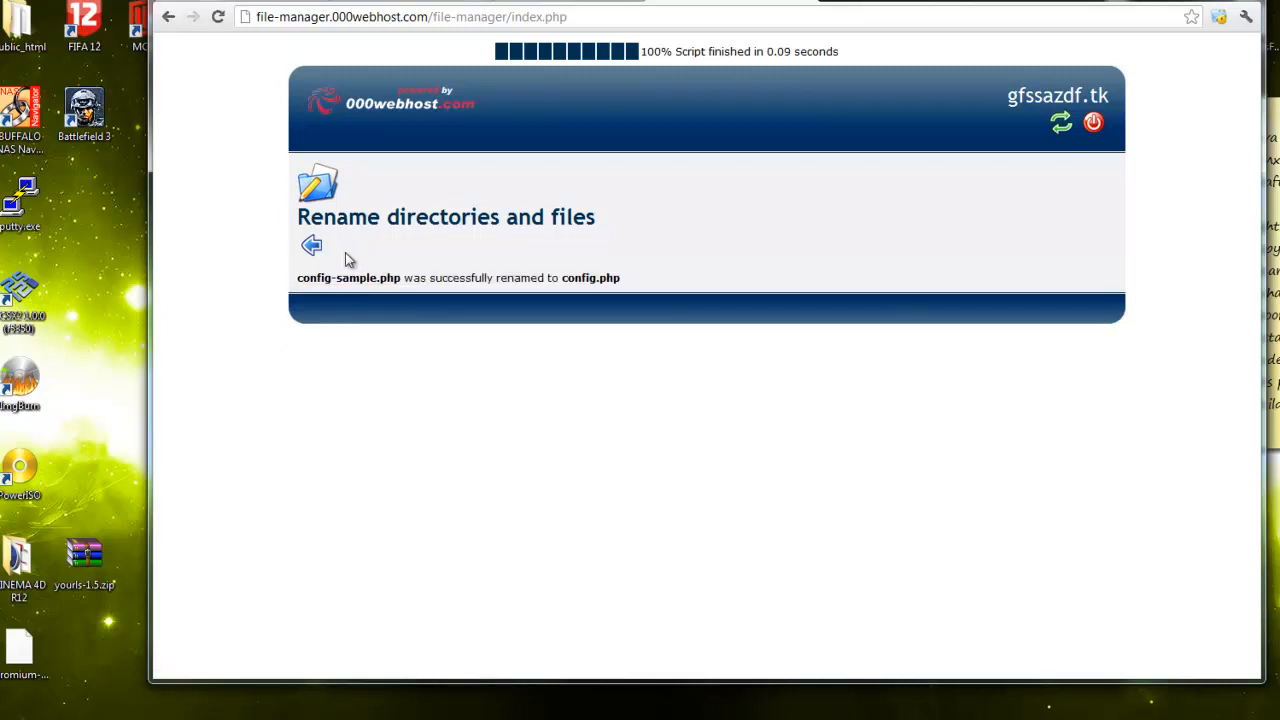
{"action": "left_click", "coordinate": [313, 248]}
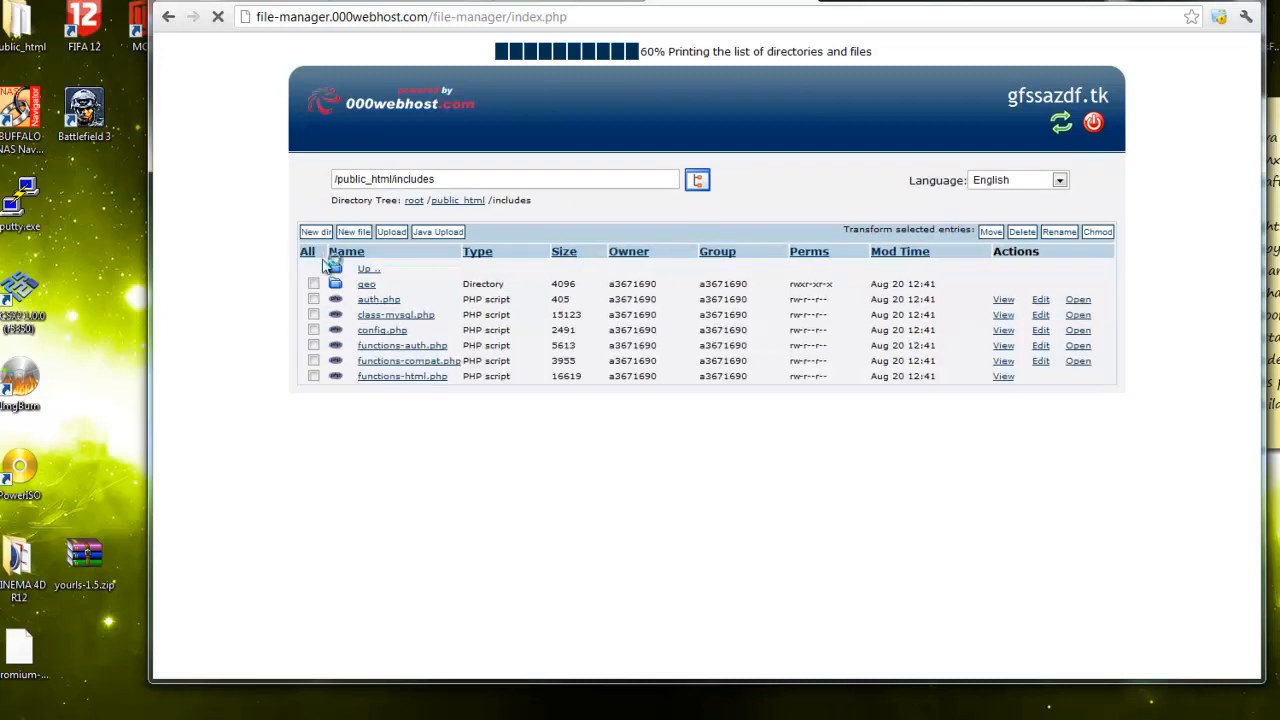
Open config.php in the editor, scroll through it, then show the MySQL details tab
{"action": "left_click", "coordinate": [1041, 331]}
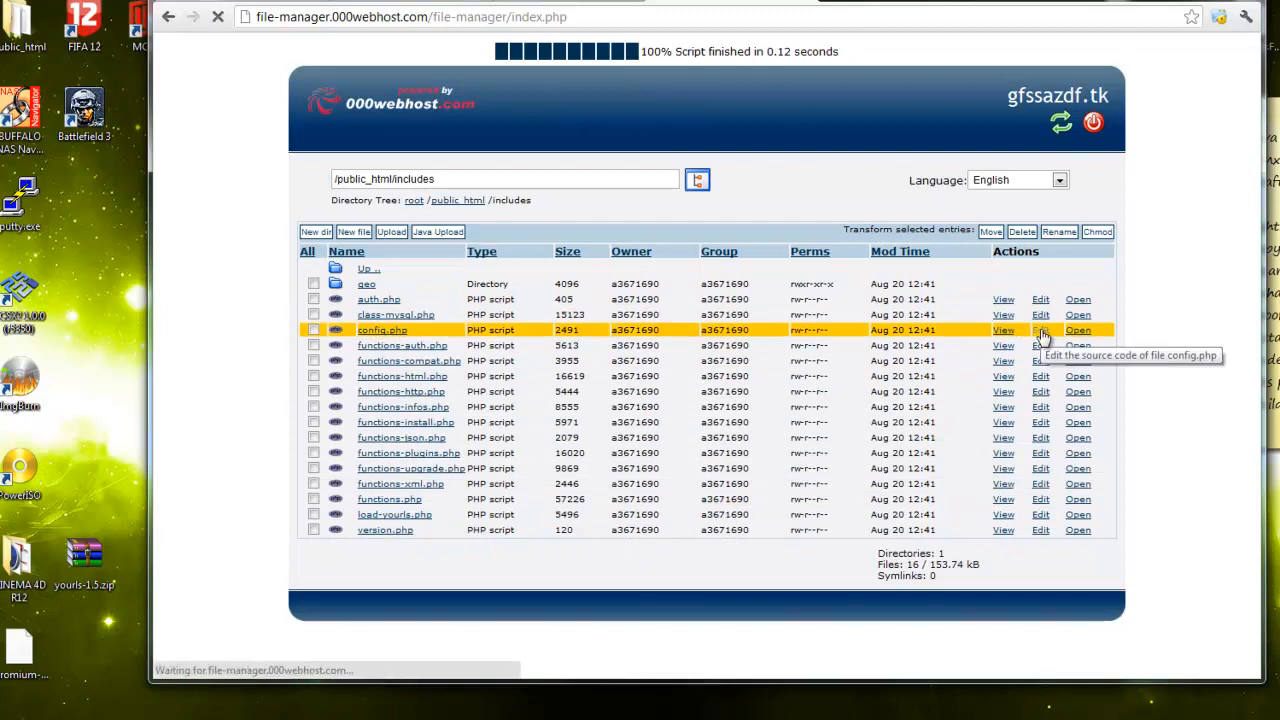
{"action": "scroll", "coordinate": [432, 339], "scroll_direction": "down", "scroll_amount": 10}
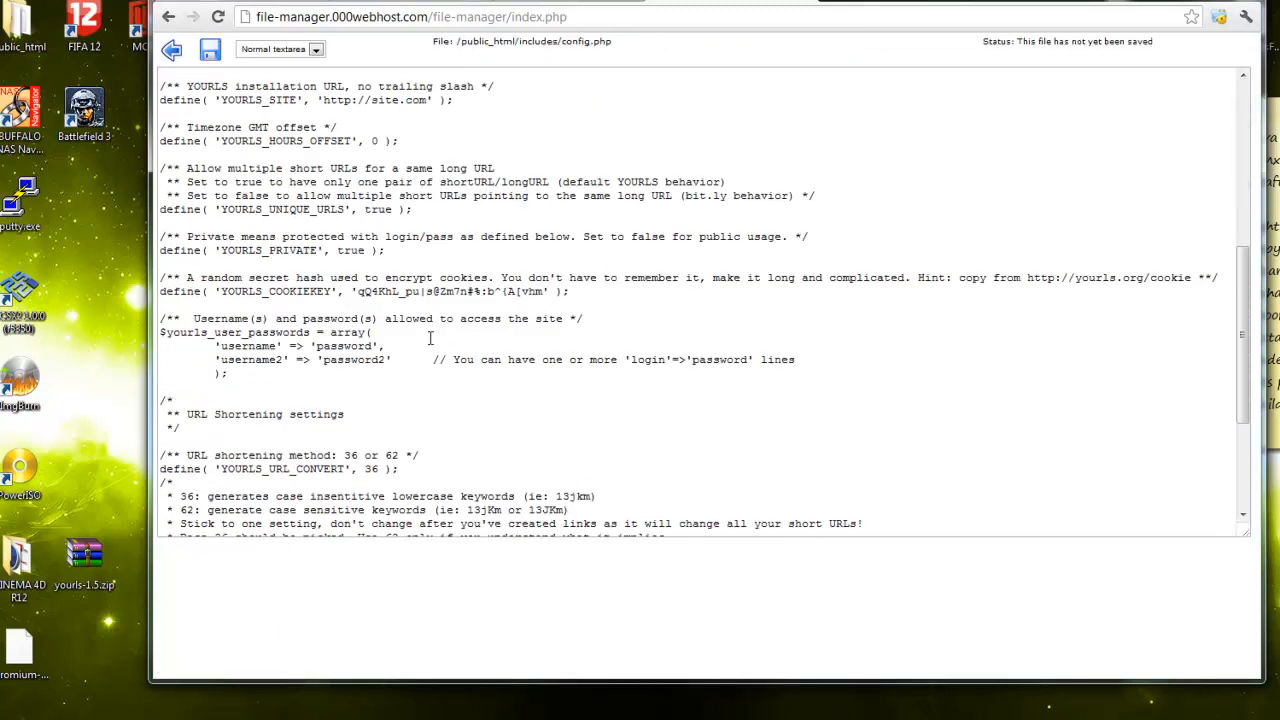
{"action": "scroll", "coordinate": [430, 338], "scroll_direction": "up", "scroll_amount": 10}
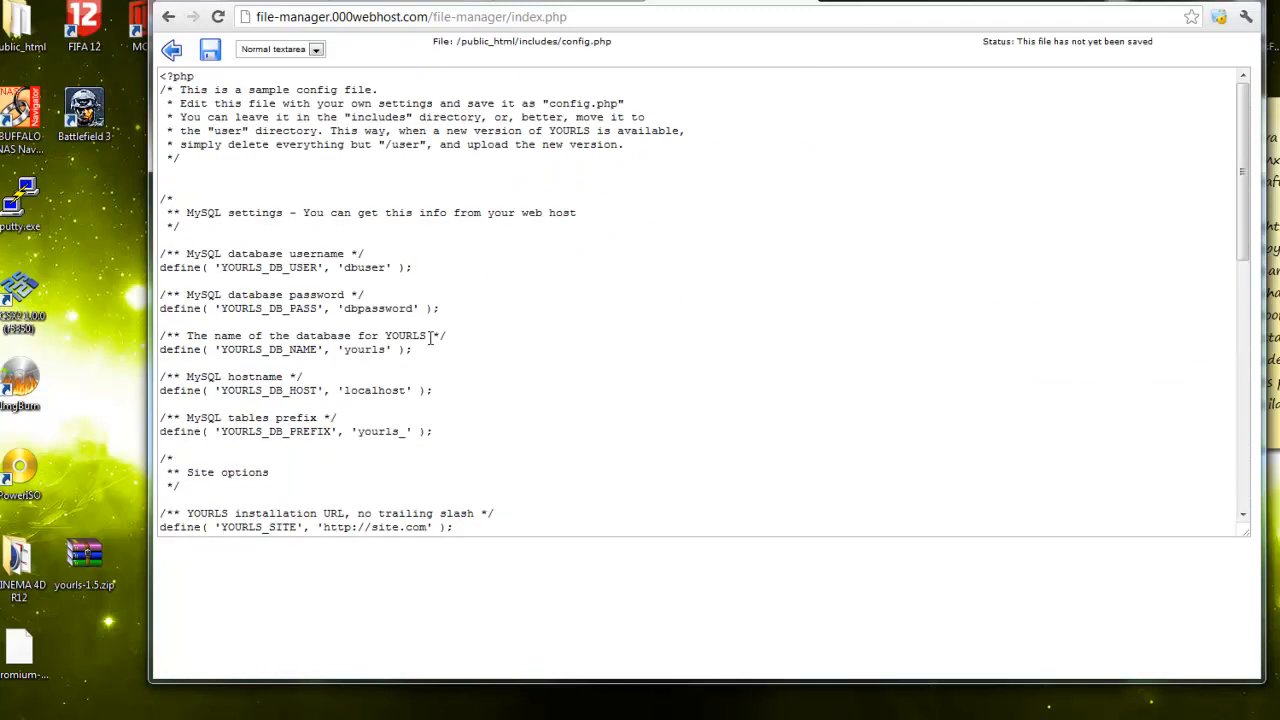
{"action": "left_click_drag", "start_coordinate": [905, 1], "coordinate": [898, 17]}
{"action": "left_click_drag", "start_coordinate": [397, 18], "coordinate": [530, 19]}
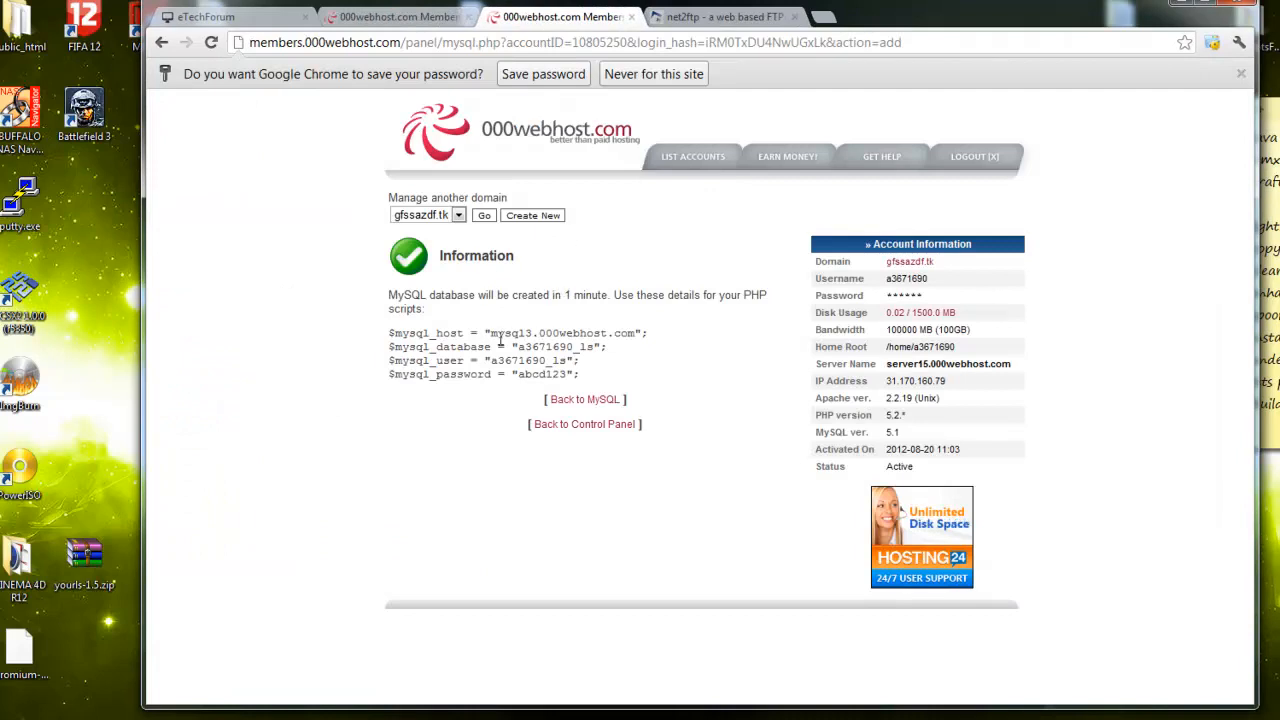
Copy the new MySQL username and paste it over dbuser in config.php
{"action": "left_click_drag", "start_coordinate": [490, 334], "coordinate": [636, 332]}
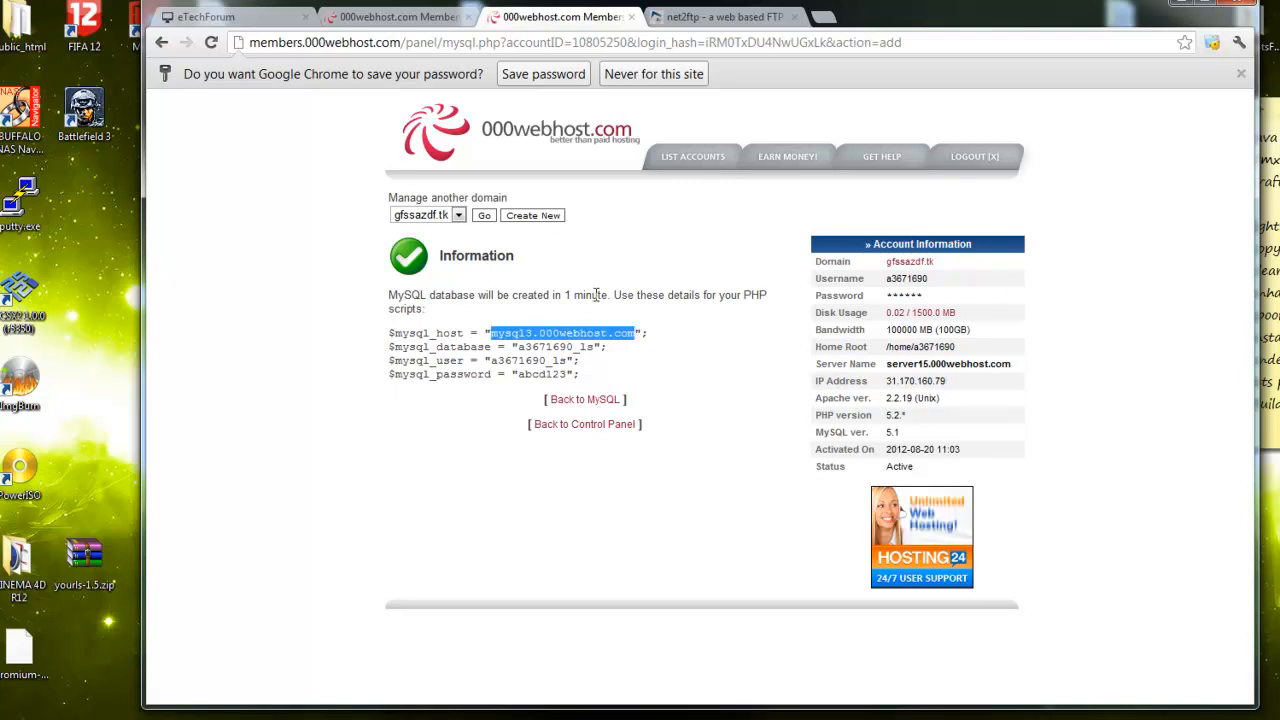
{"action": "left_click", "coordinate": [700, 17]}
{"action": "scroll", "coordinate": [333, 318], "scroll_direction": "down", "scroll_amount": 2}
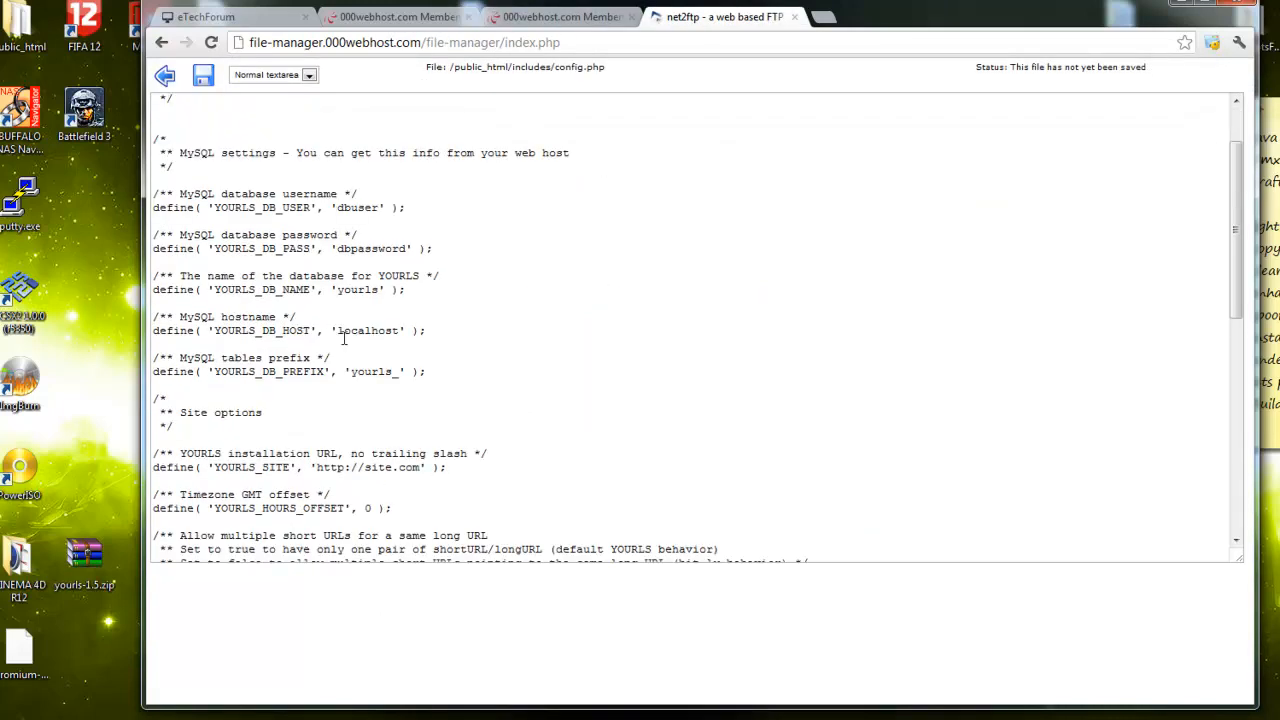
{"action": "left_click", "coordinate": [530, 17]}
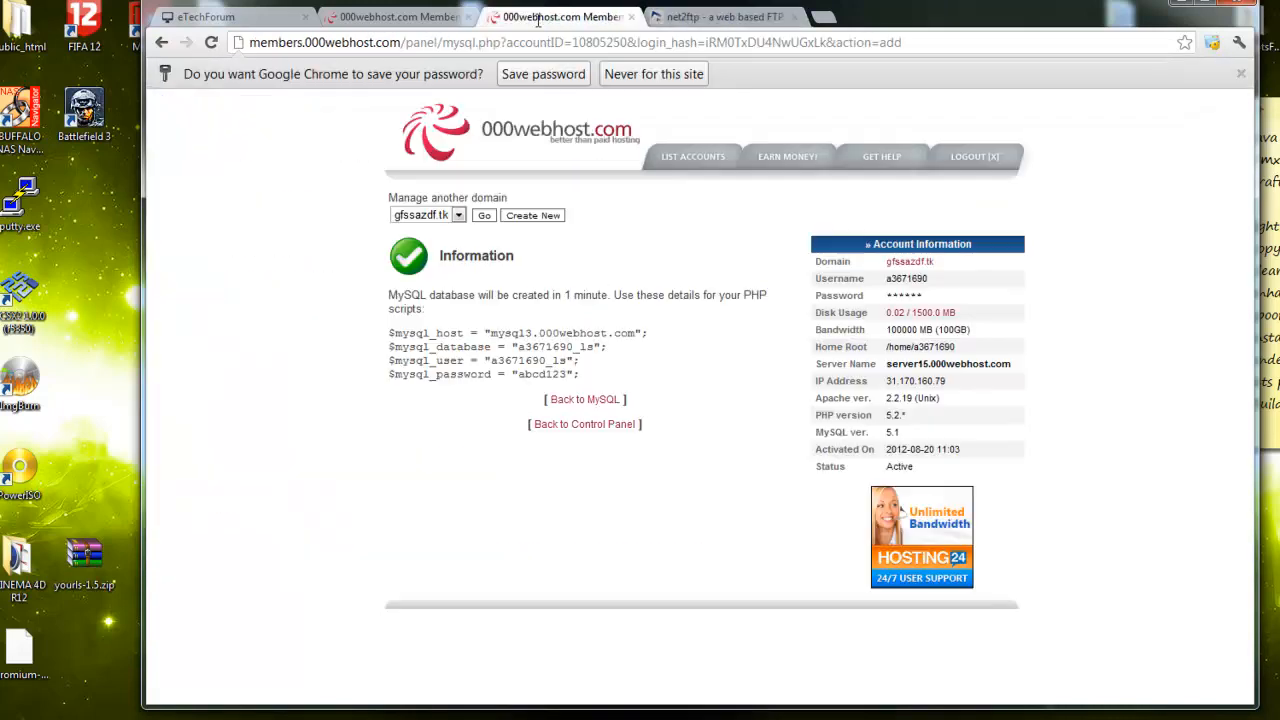
{"action": "left_click_drag", "start_coordinate": [490, 362], "coordinate": [572, 360]}
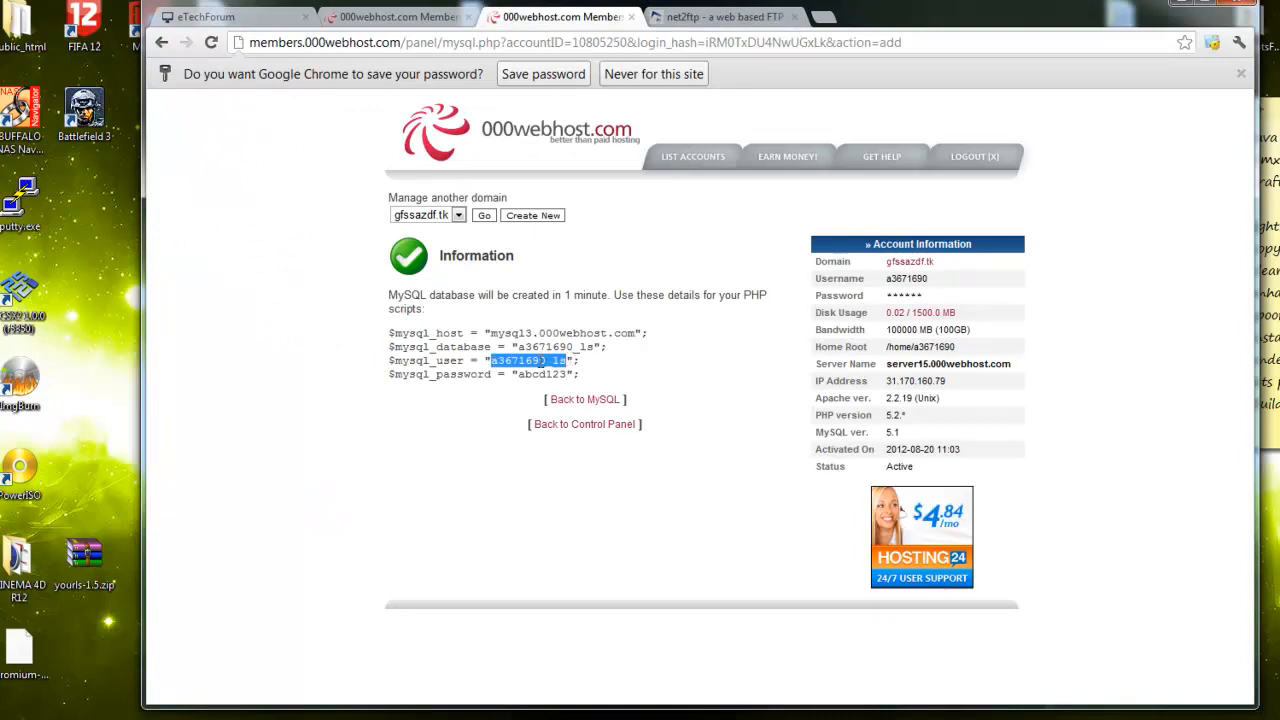
{"action": "right_click", "coordinate": [555, 361]}
{"action": "left_click", "coordinate": [574, 371]}
{"action": "left_click", "coordinate": [715, 17]}
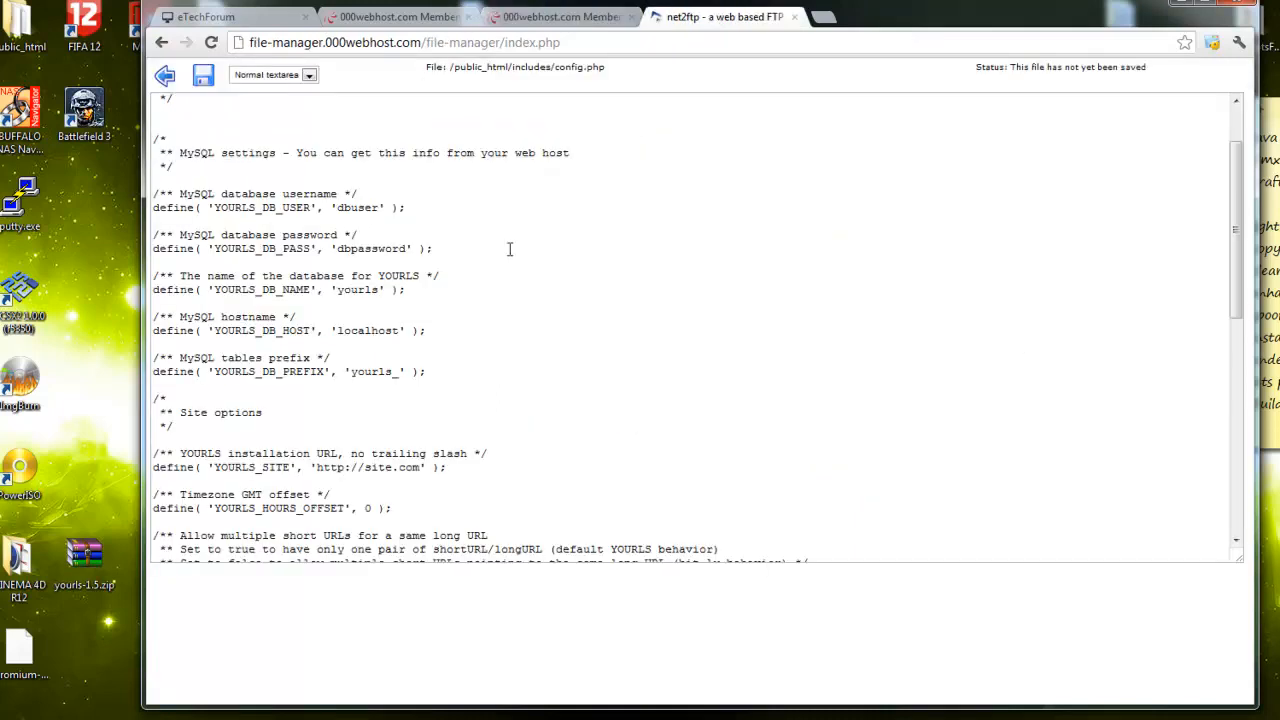
{"action": "left_click_drag", "start_coordinate": [334, 207], "coordinate": [384, 207]}
{"action": "key", "text": "ctrl+v"}
Replace dbpassword with the database password and paste the database name over yourls
{"action": "left_click_drag", "start_coordinate": [407, 252], "coordinate": [338, 256]}
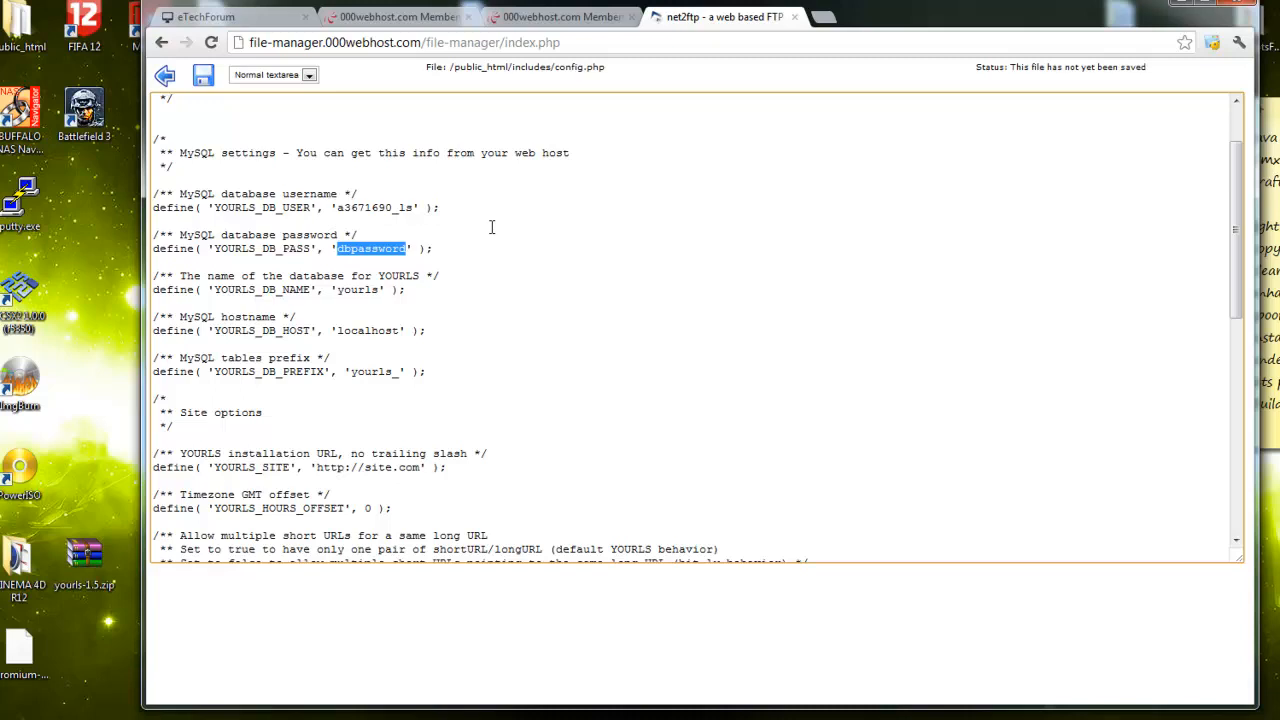
{"action": "type", "text": "abc"}
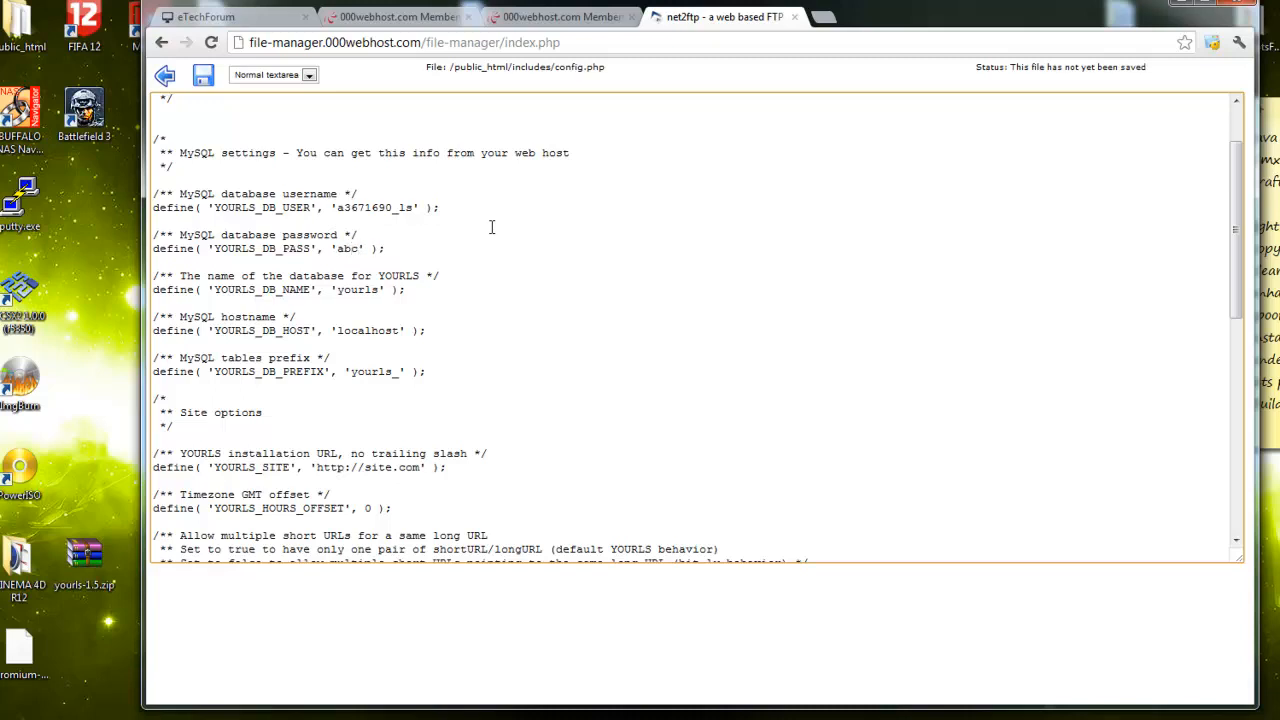
{"action": "type", "text": "123"}
{"action": "left_click", "coordinate": [555, 22]}
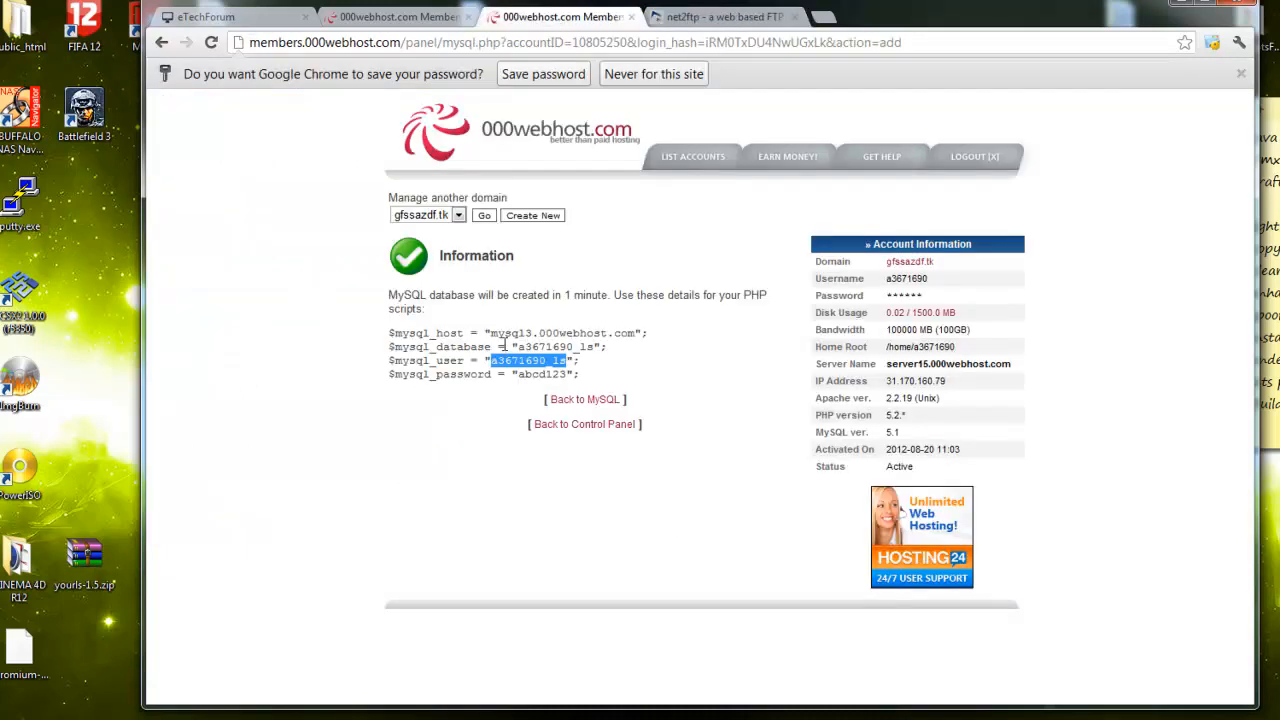
{"action": "left_click_drag", "start_coordinate": [515, 346], "coordinate": [530, 348]}
{"action": "left_click", "coordinate": [518, 348]}
{"action": "double_click", "coordinate": [519, 347]}
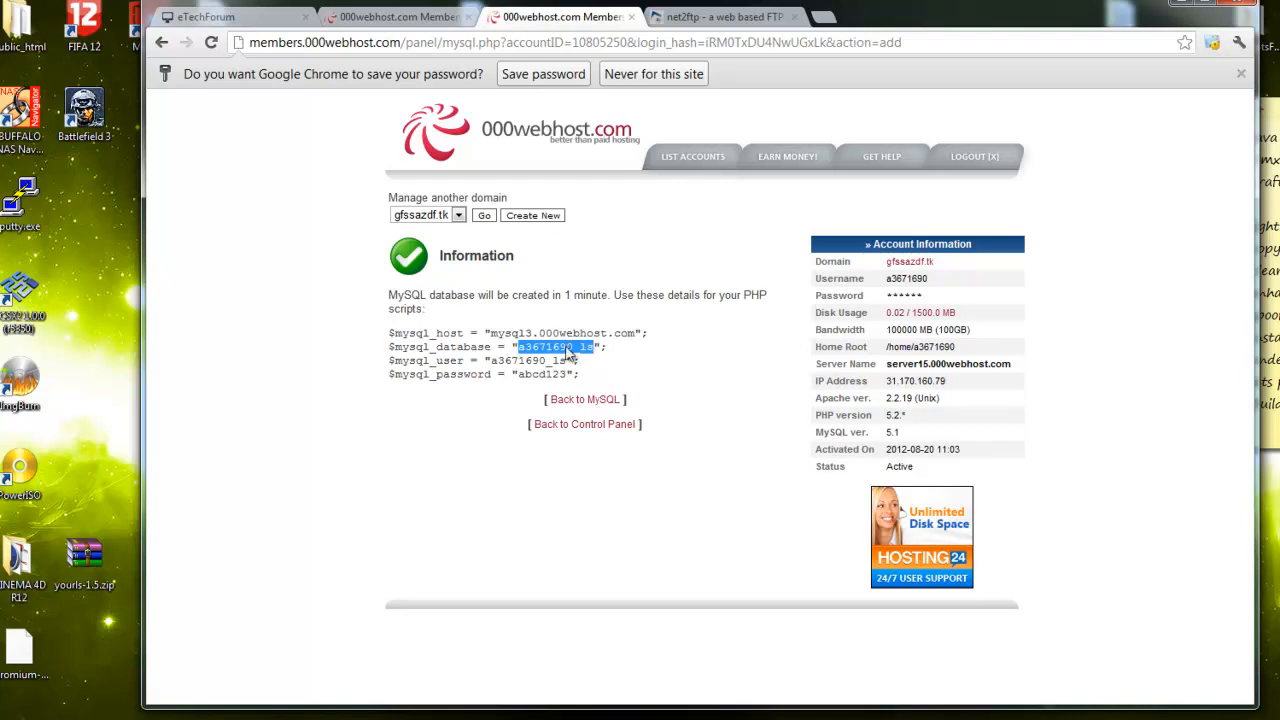
{"action": "left_click", "coordinate": [715, 20]}
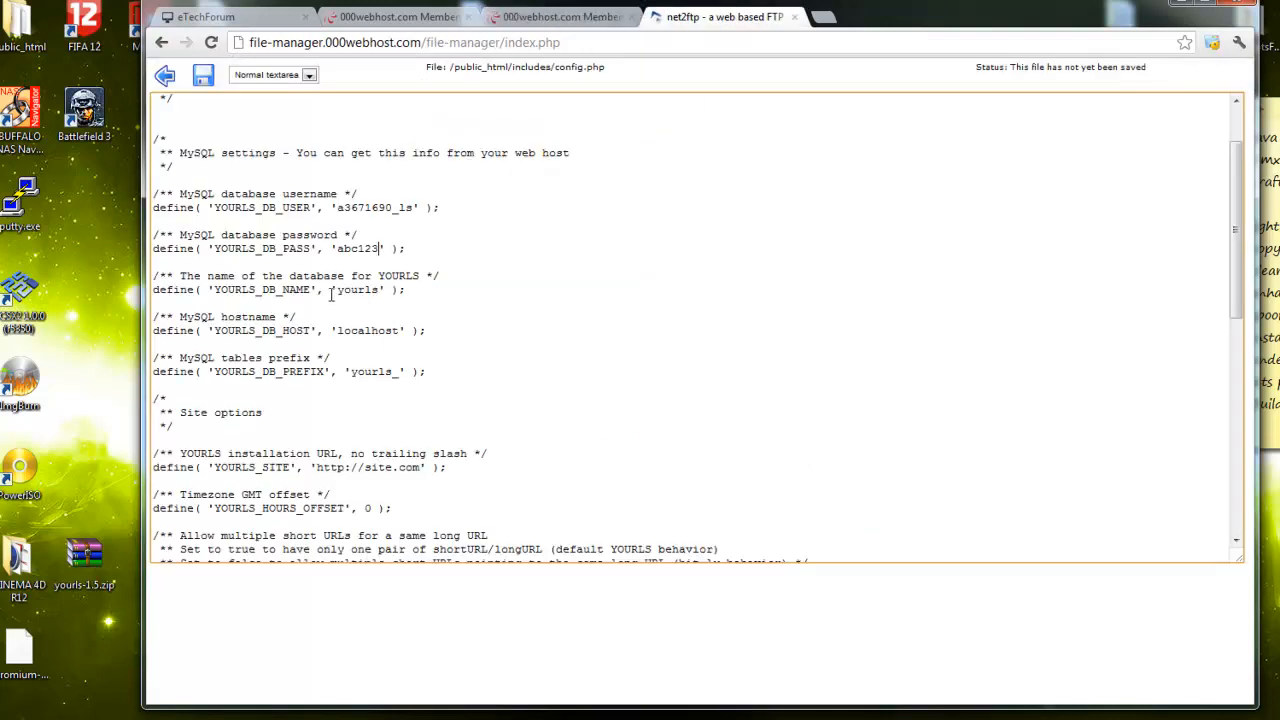
{"action": "double_click", "coordinate": [338, 290]}
{"action": "key", "text": "ctrl+v"}
Replace localhost with mysql13.000webhost.com, removing the stray quote
{"action": "left_click", "coordinate": [545, 20]}
{"action": "left_click_drag", "start_coordinate": [487, 333], "coordinate": [633, 330]}
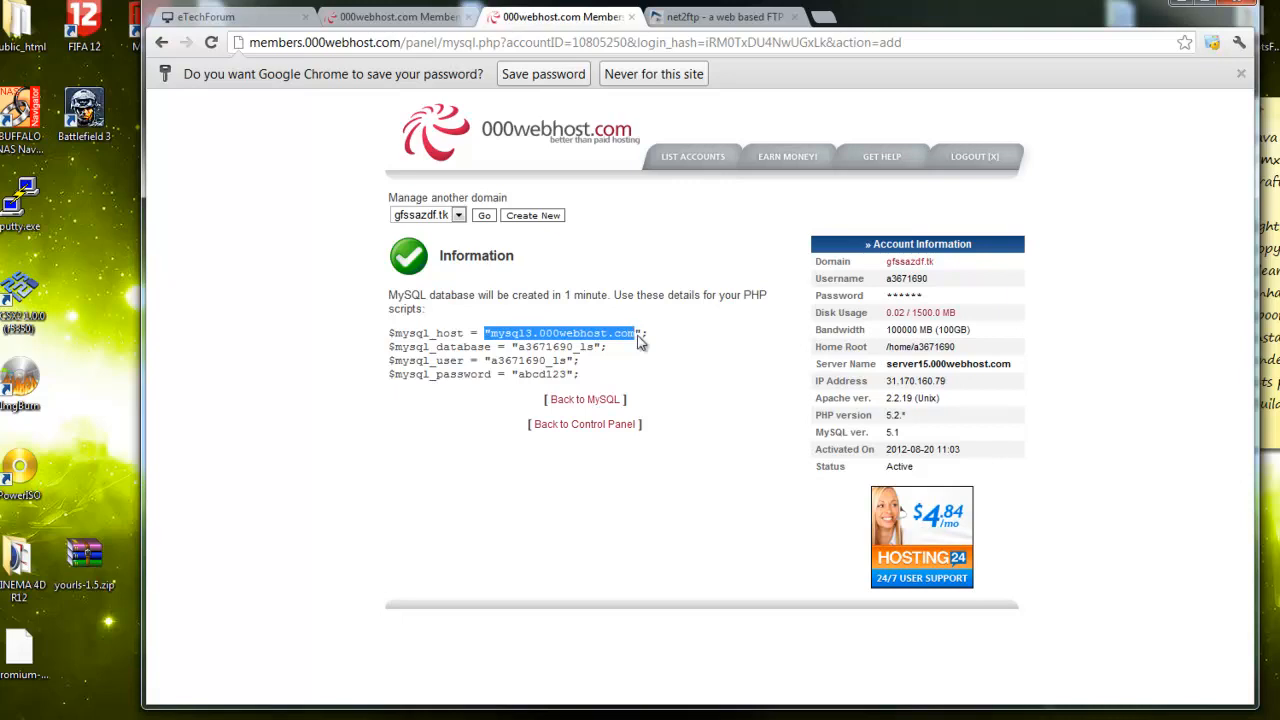
{"action": "left_click", "coordinate": [714, 18]}
{"action": "left_click_drag", "start_coordinate": [401, 333], "coordinate": [338, 336]}
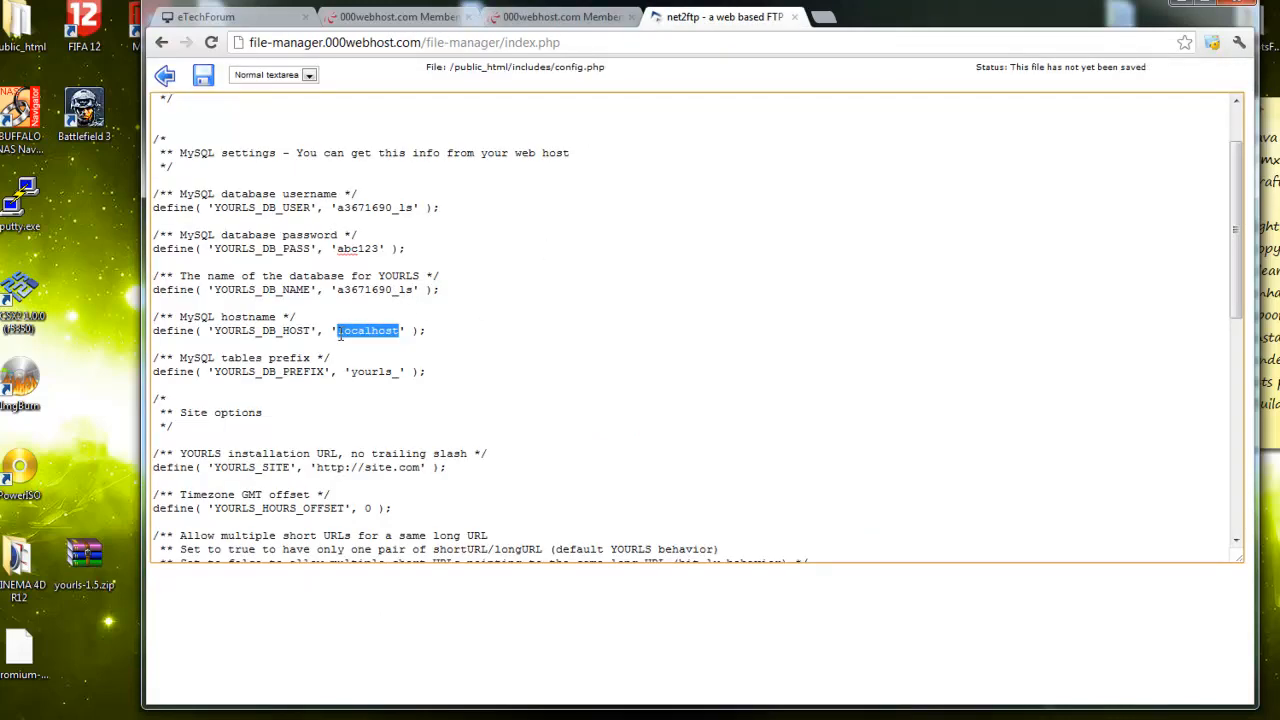
{"action": "key", "text": "ctrl+v"}
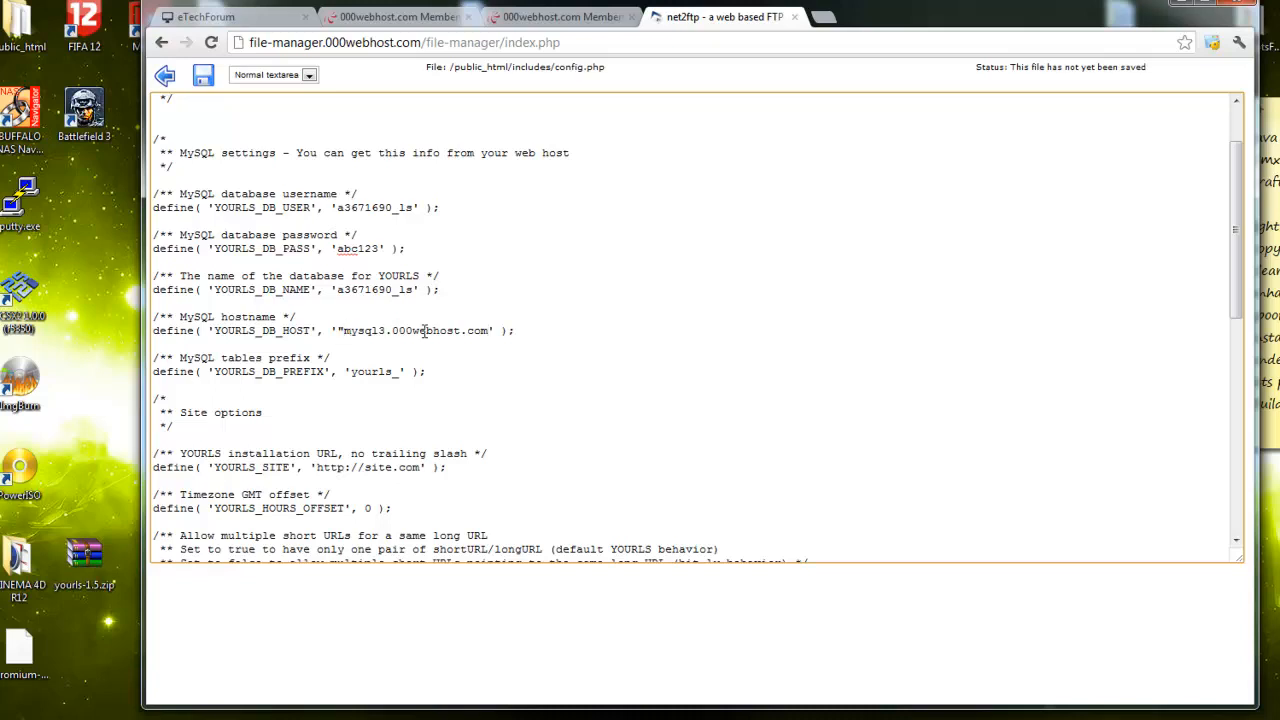
{"action": "key", "text": "BackSpace"}
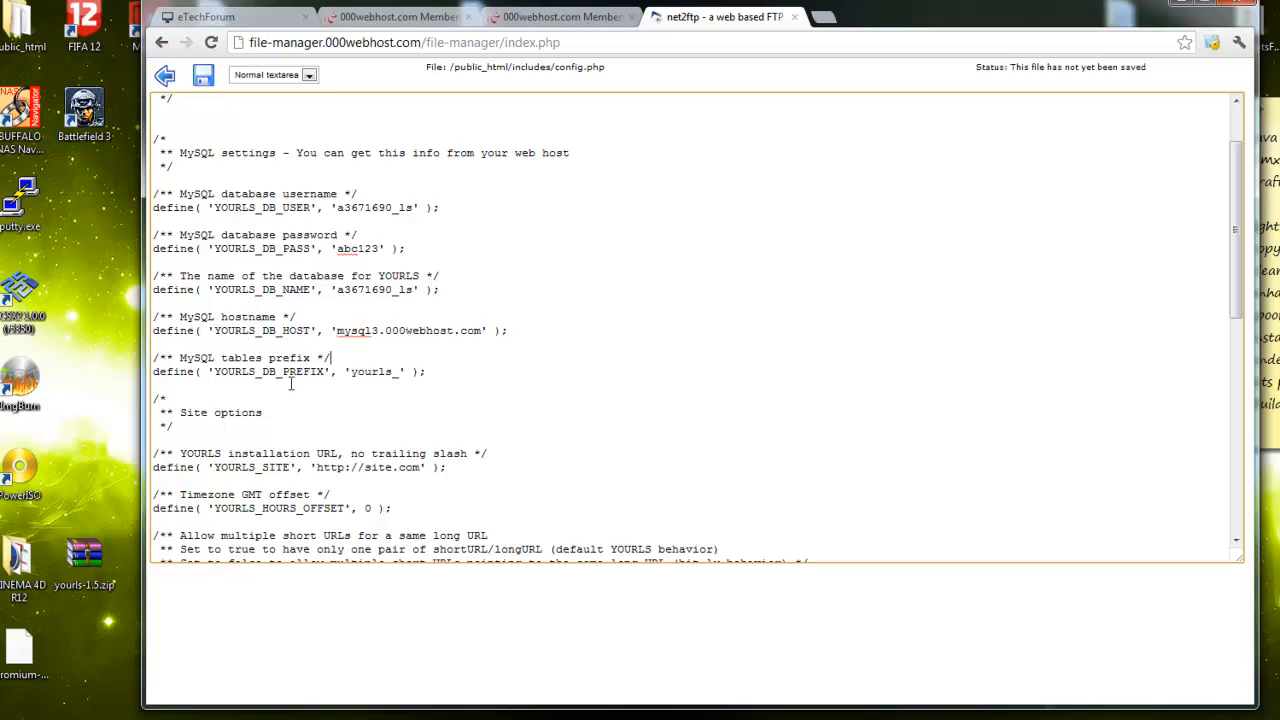
Paste gfssazdf.tk over site.com in YOURLS_SITE and select the hours offset 0 for editing
{"action": "scroll", "coordinate": [400, 372], "scroll_direction": "down", "scroll_amount": 3}
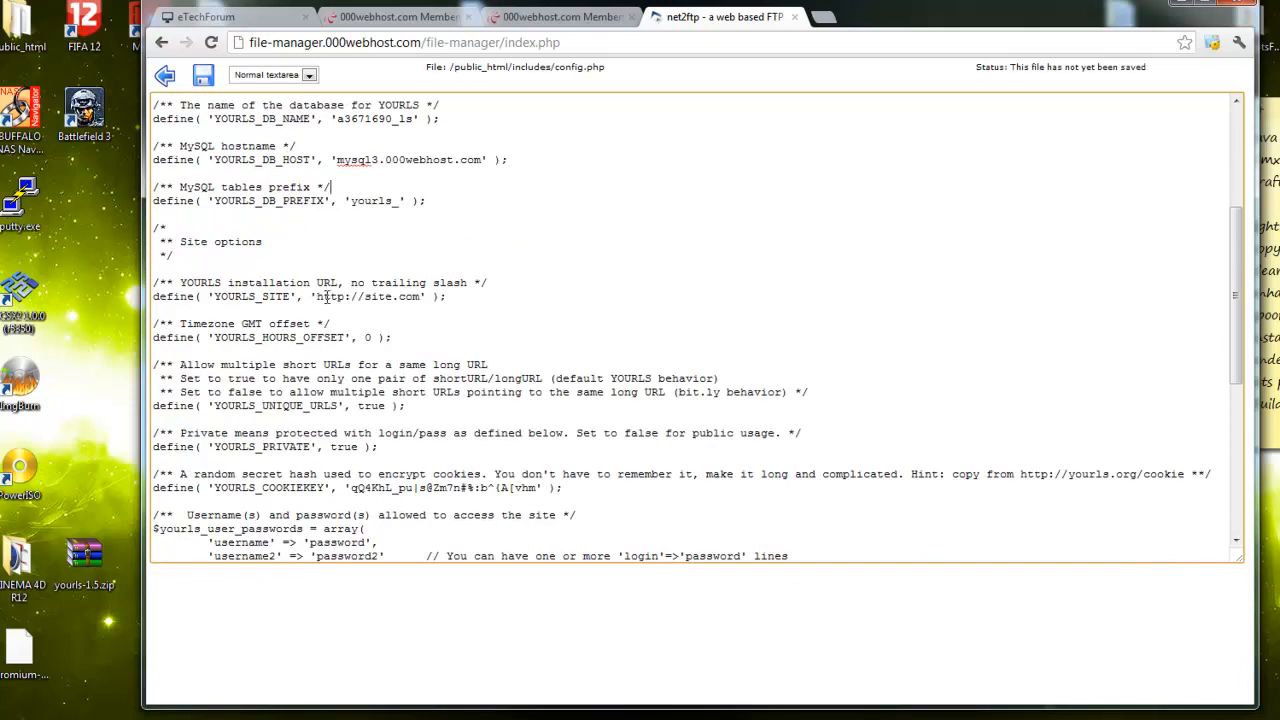
{"action": "left_click_drag", "start_coordinate": [314, 297], "coordinate": [418, 297]}
{"action": "left_click", "coordinate": [403, 303]}
{"action": "left_click", "coordinate": [555, 17]}
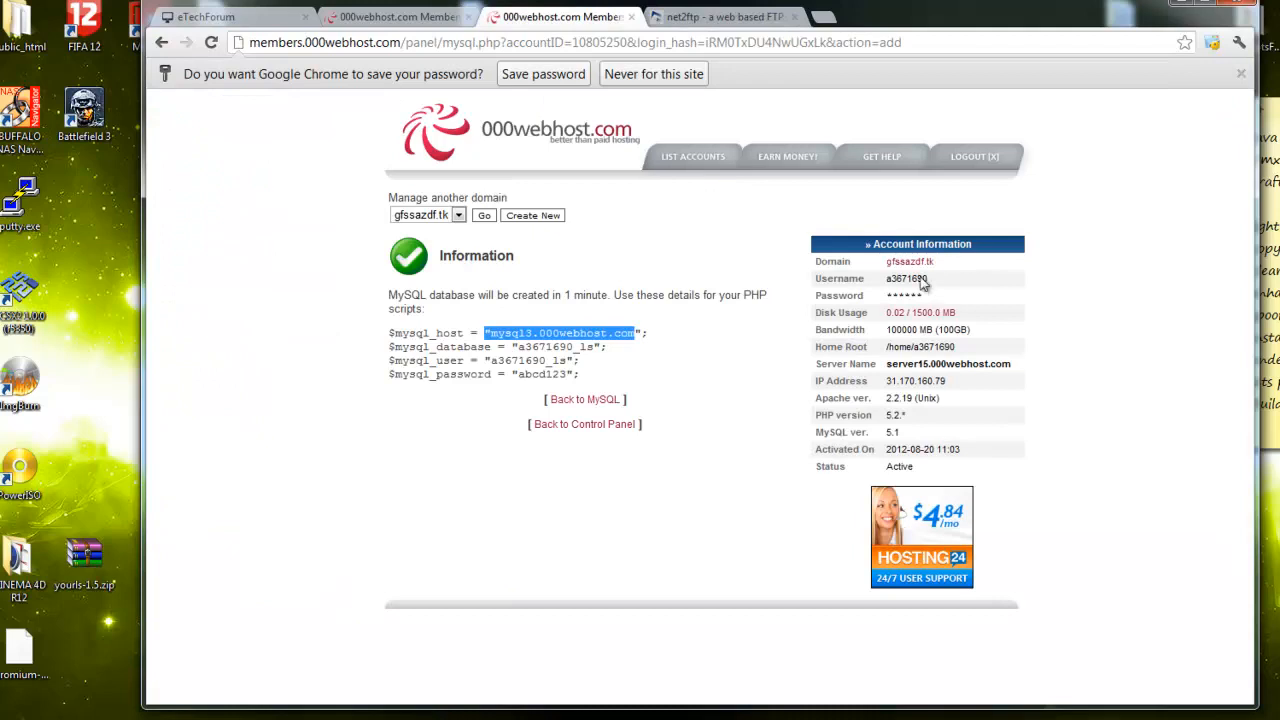
{"action": "left_click_drag", "start_coordinate": [941, 264], "coordinate": [886, 264]}
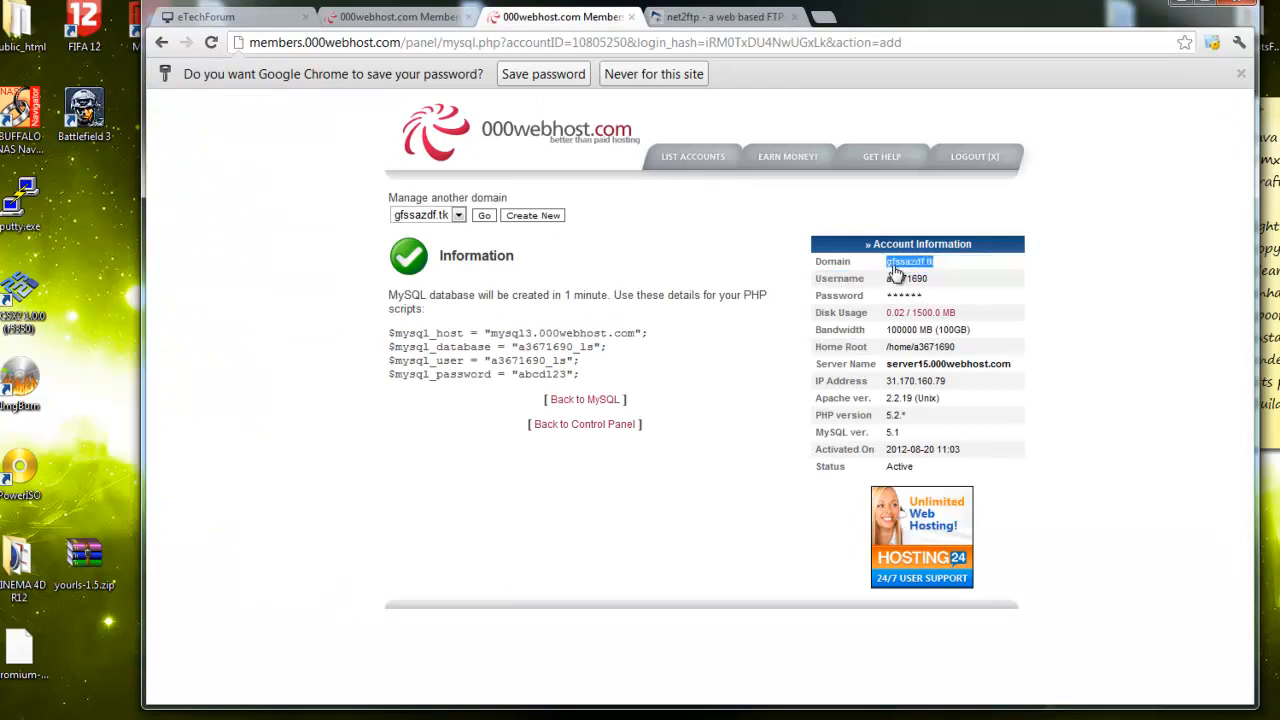
{"action": "right_click", "coordinate": [893, 265]}
{"action": "left_click", "coordinate": [930, 370]}
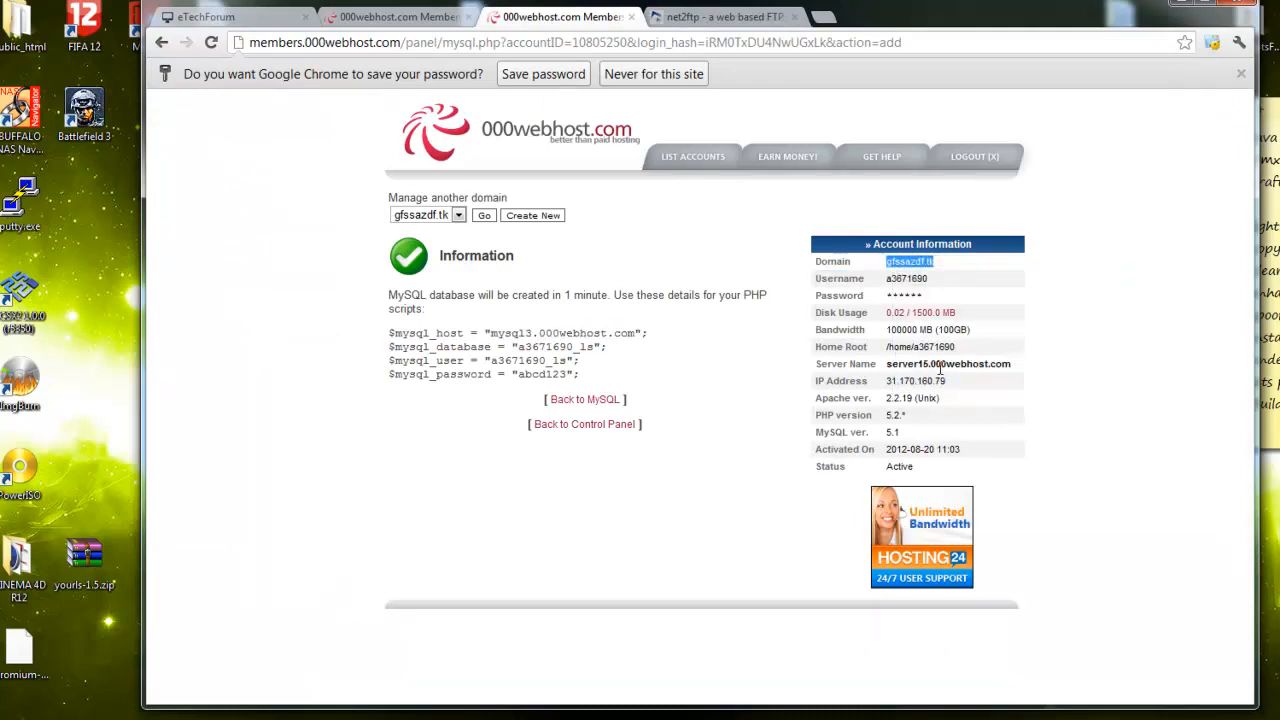
{"action": "left_click", "coordinate": [721, 17]}
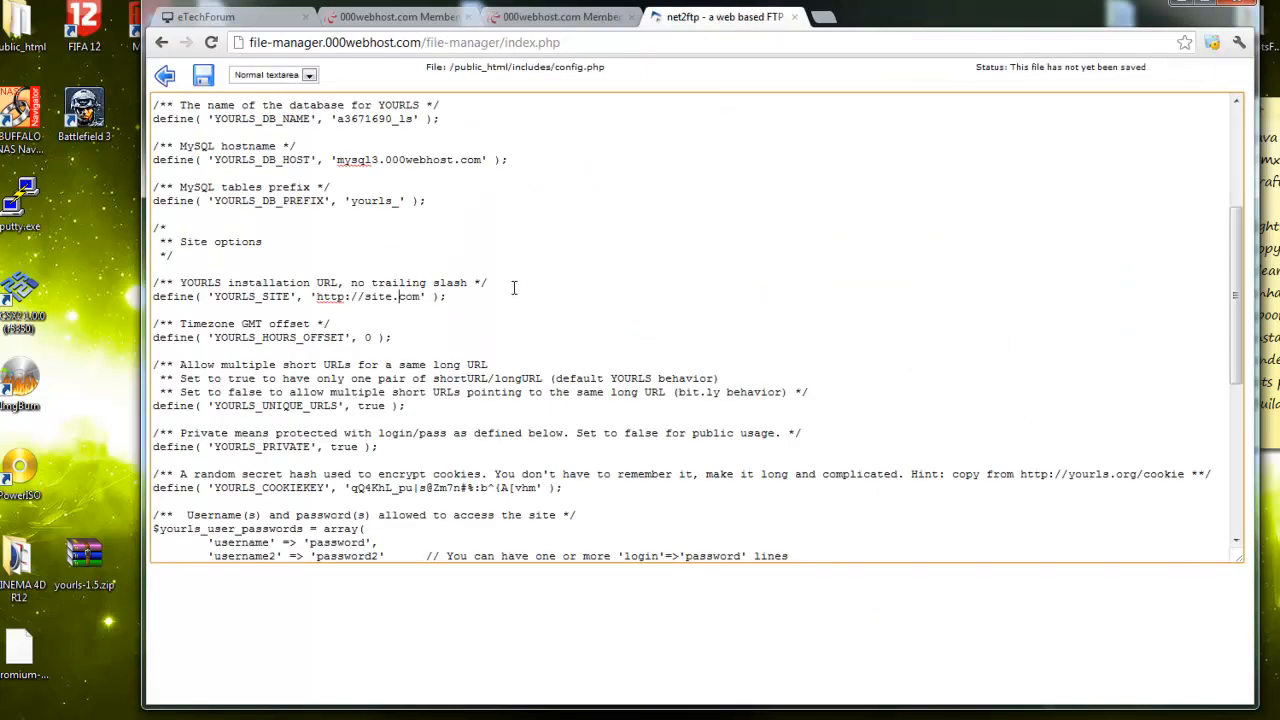
{"action": "left_click_drag", "start_coordinate": [422, 298], "coordinate": [366, 305]}
{"action": "left_click", "coordinate": [398, 303]}
{"action": "key", "text": "ctrl+v"}
{"action": "double_click", "coordinate": [367, 338]}
Confirm in Windows Date and Time that the computer's time zone is UTC-05:00
{"action": "left_click", "coordinate": [1270, 715]}
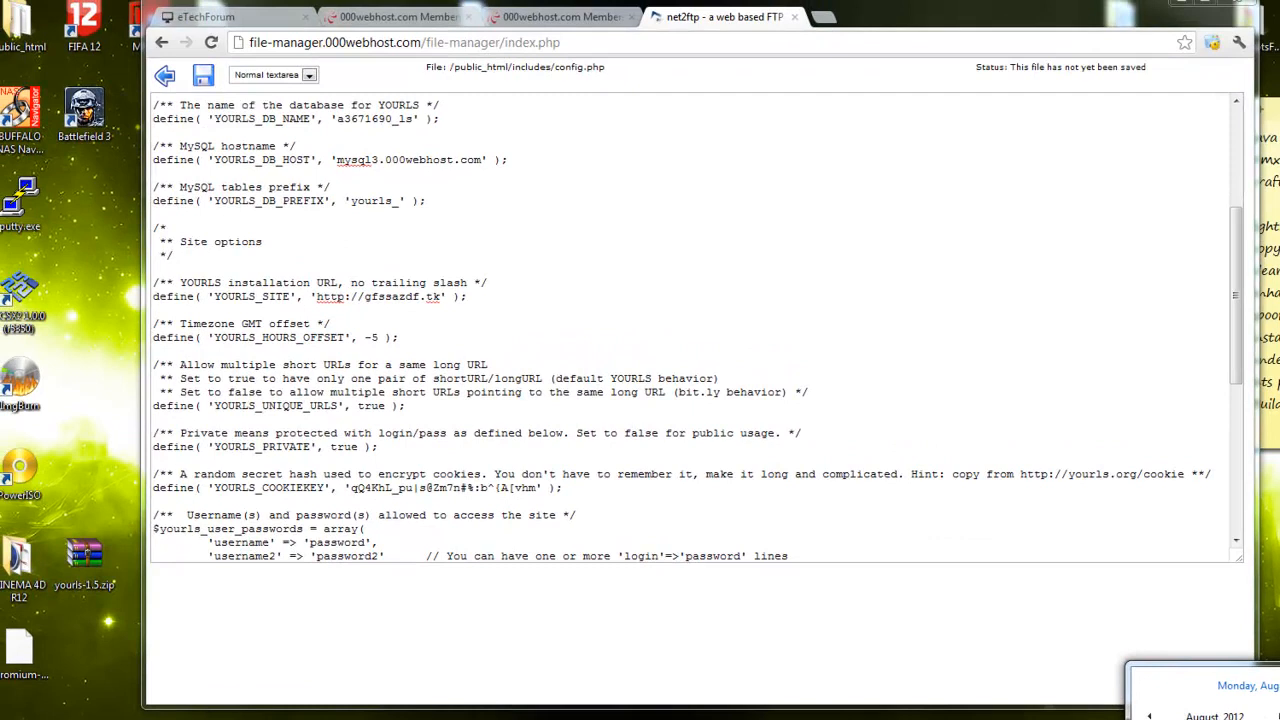
{"action": "left_click", "coordinate": [1277, 718]}
{"action": "left_click_drag", "start_coordinate": [105, 35], "coordinate": [207, 113]}
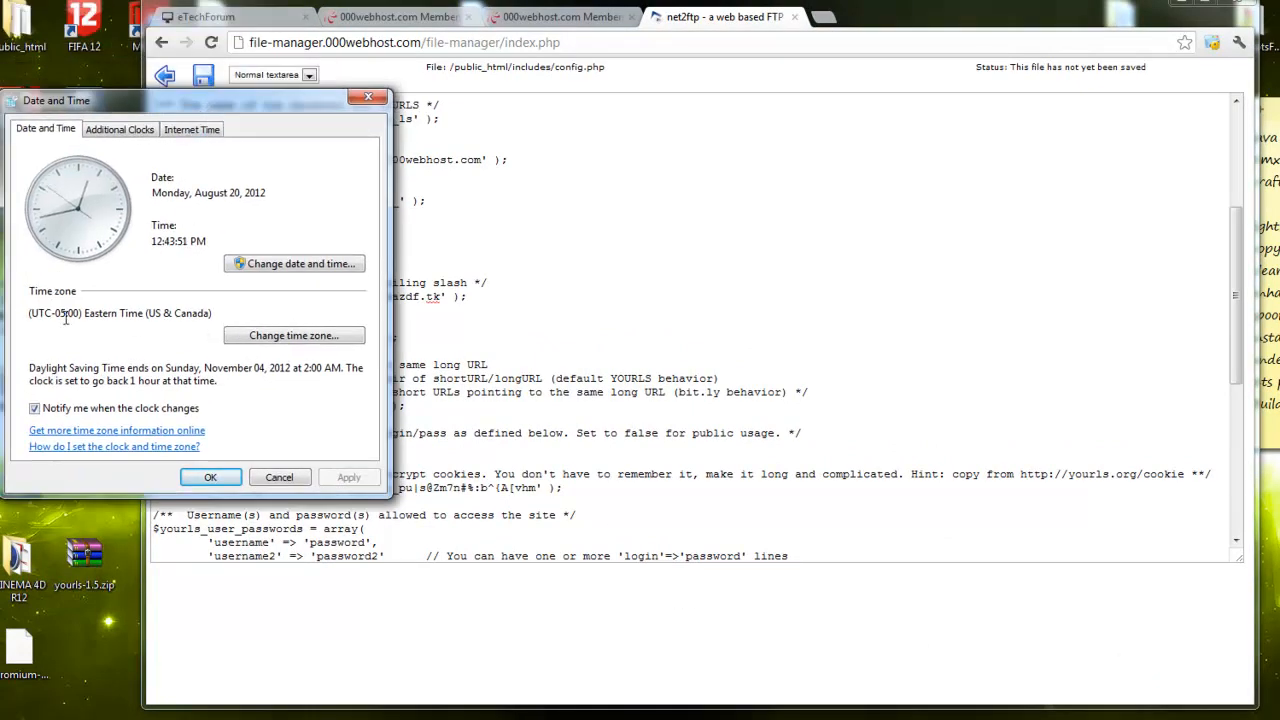
{"action": "left_click_drag", "start_coordinate": [62, 314], "coordinate": [77, 314]}
{"action": "left_click", "coordinate": [370, 98]}
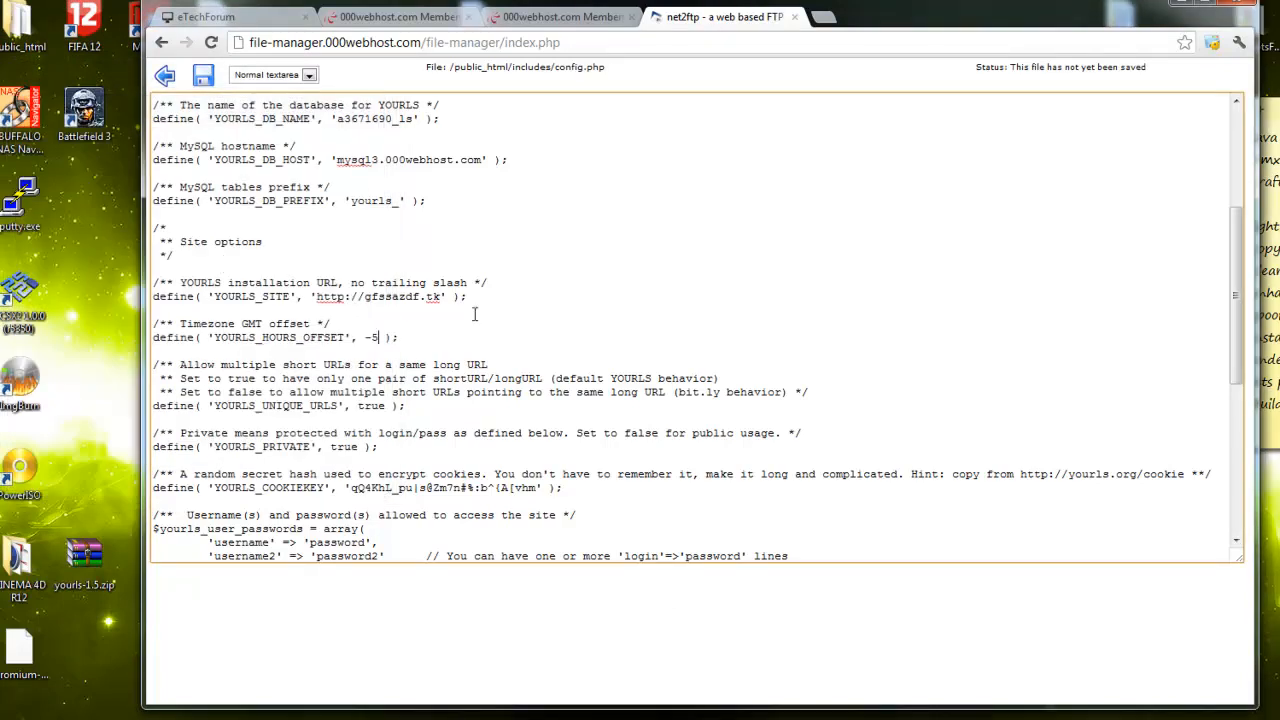
Change YOURLS_UNIQUE_URLS from true to false in config.php, leaving YOURLS_PRIVATE true
{"action": "scroll", "coordinate": [455, 437], "scroll_direction": "down", "scroll_amount": 6}
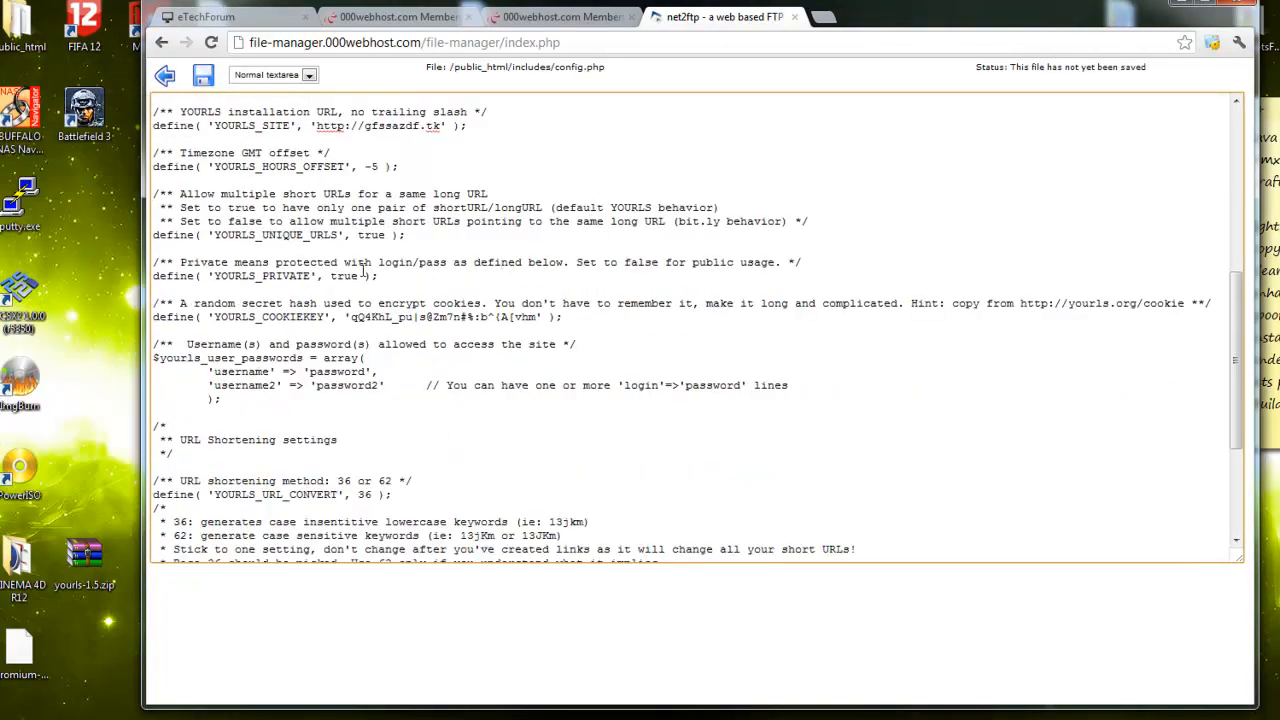
{"action": "left_click_drag", "start_coordinate": [358, 235], "coordinate": [383, 235]}
{"action": "type", "text": "fals"}
{"action": "left_click_drag", "start_coordinate": [336, 280], "coordinate": [357, 280]}
{"action": "left_click", "coordinate": [409, 272]}
{"action": "left_click_drag", "start_coordinate": [187, 224], "coordinate": [520, 227]}
{"action": "left_click", "coordinate": [457, 229]}
{"action": "left_click_drag", "start_coordinate": [214, 372], "coordinate": [272, 372]}
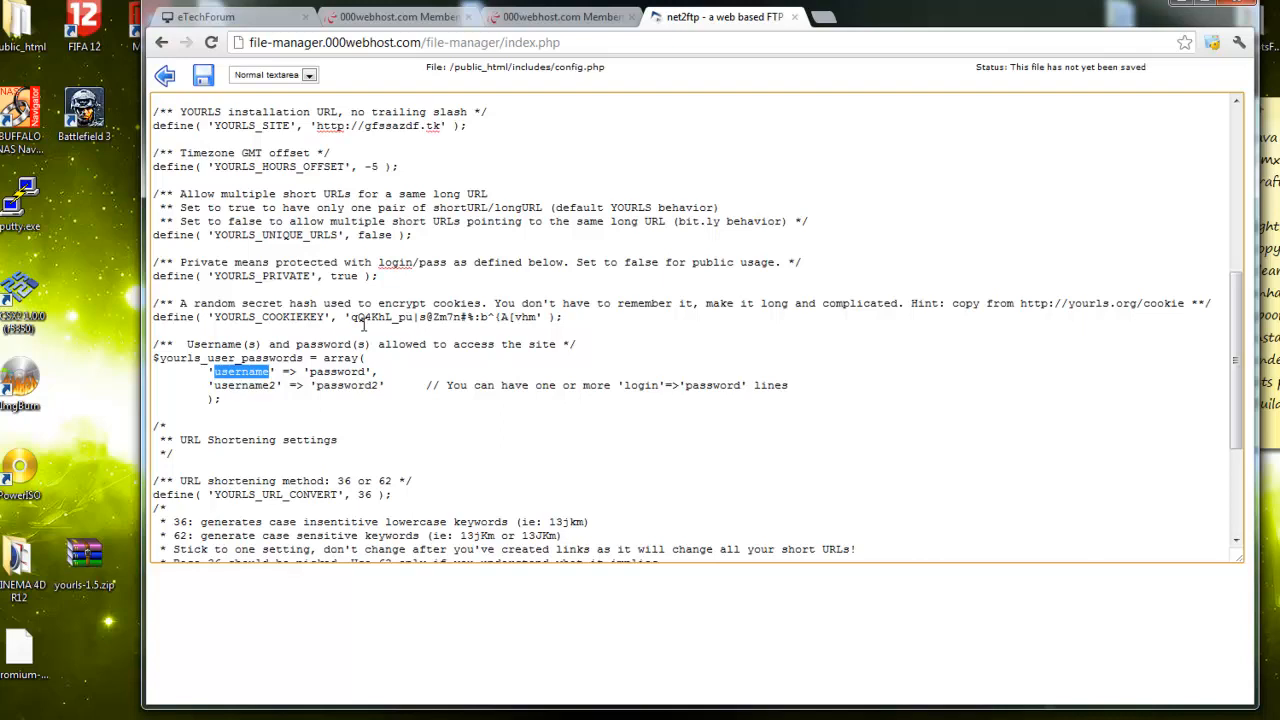
Replace both sample username/password pairs in config.php with your own login names and passwords
{"action": "type", "text": "fjam"}
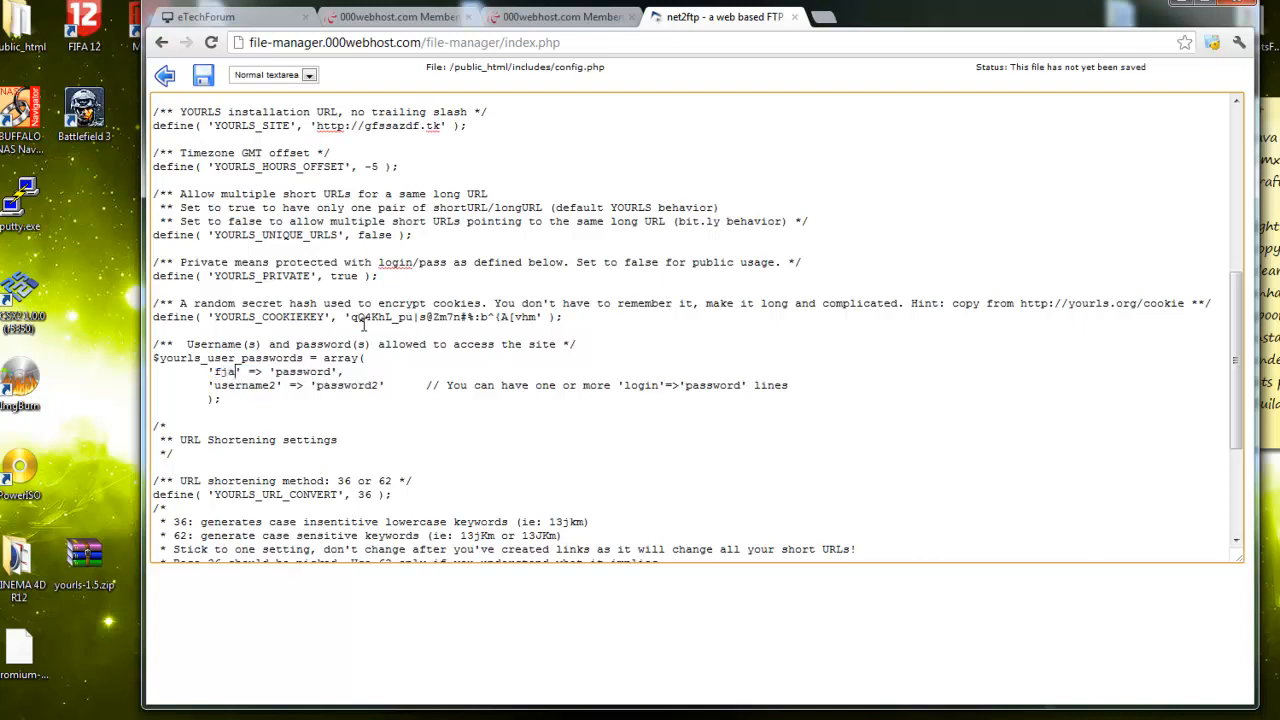
{"action": "left_click_drag", "start_coordinate": [340, 372], "coordinate": [282, 372]}
{"action": "type", "text": "123456"}
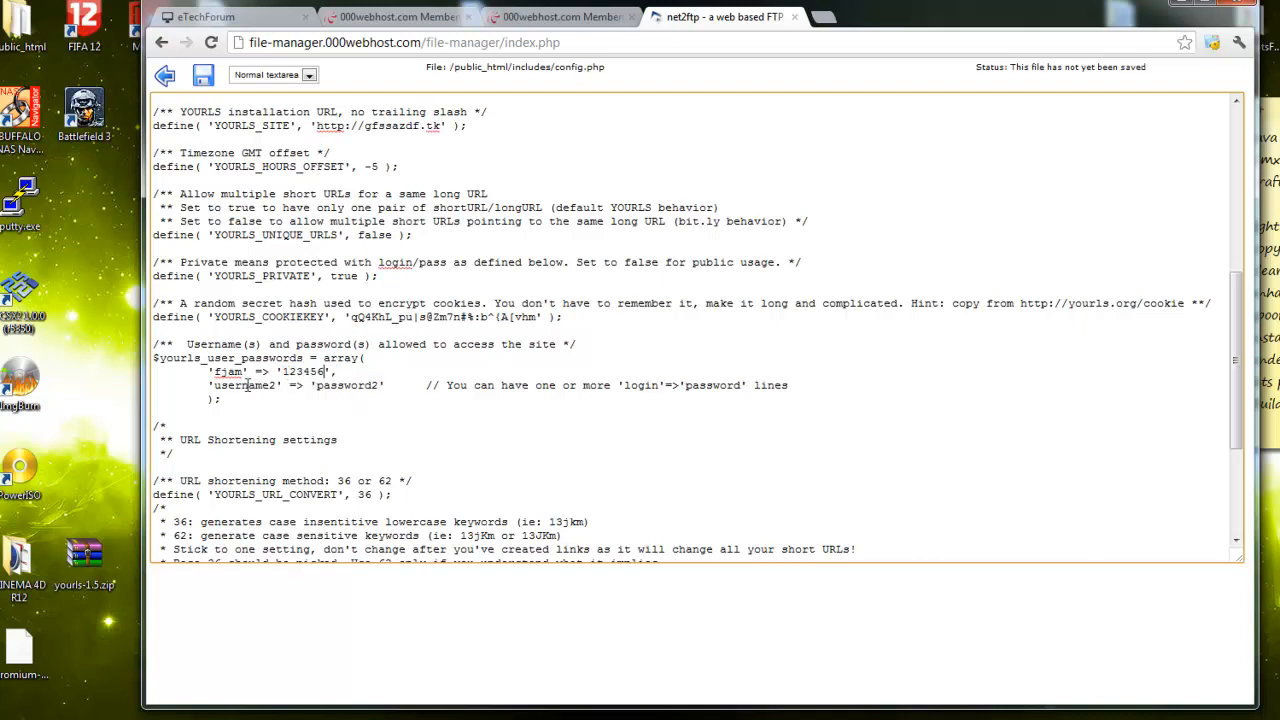
{"action": "left_click_drag", "start_coordinate": [279, 386], "coordinate": [214, 386]}
{"action": "type", "text": "teyd"}
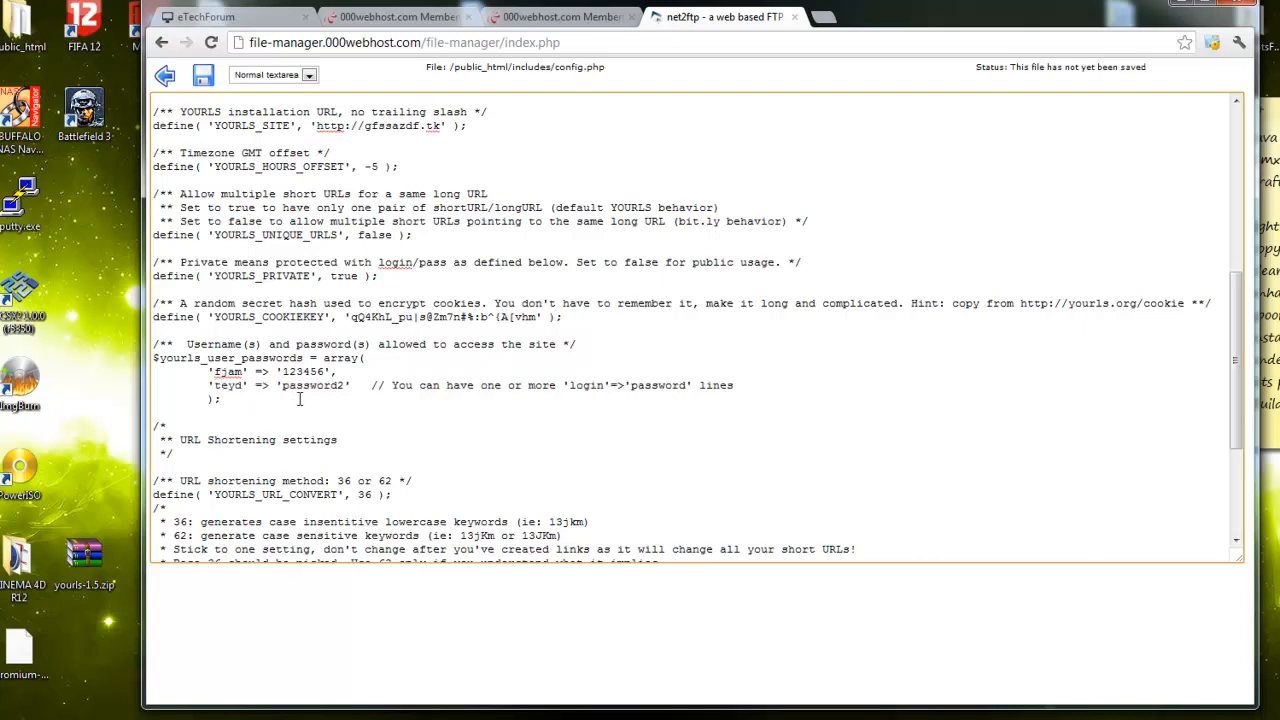
{"action": "left_click_drag", "start_coordinate": [282, 386], "coordinate": [347, 388]}
{"action": "type", "text": "123456"}
Change YOURLS_URL_CONVERT in config.php from 36 to 62
{"action": "scroll", "coordinate": [346, 408], "scroll_direction": "down", "scroll_amount": 2}
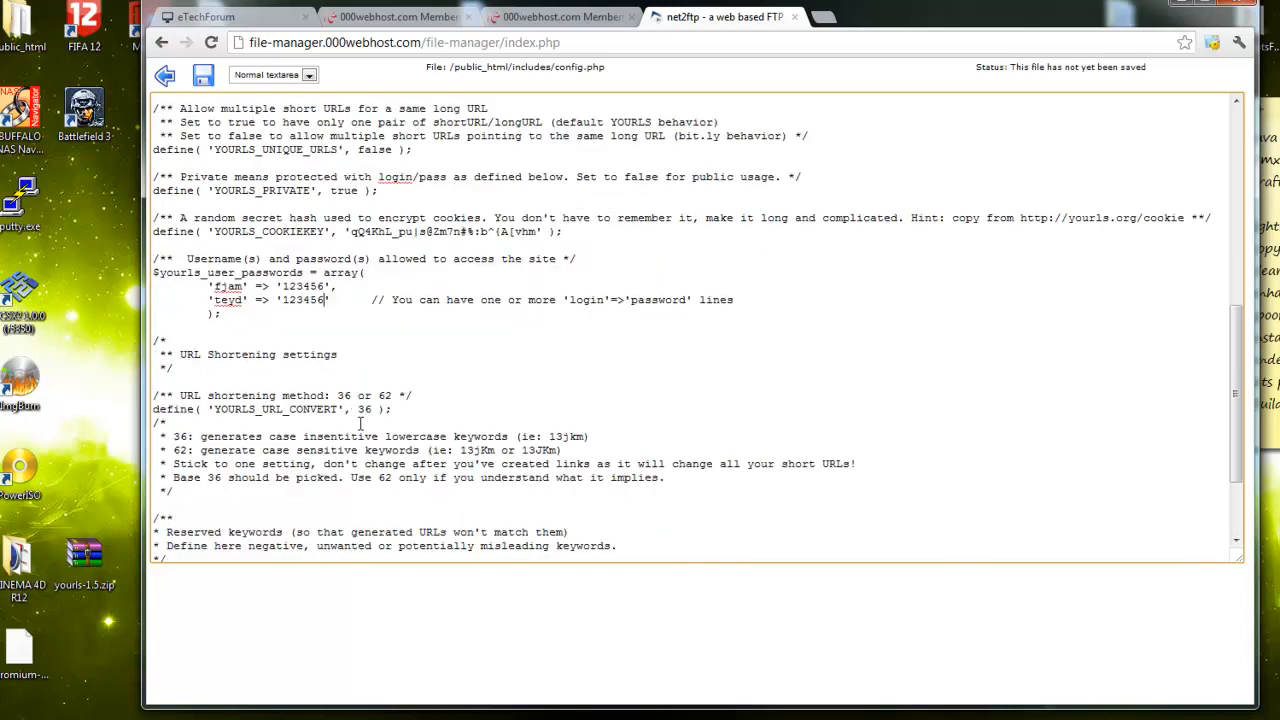
{"action": "left_click_drag", "start_coordinate": [374, 411], "coordinate": [366, 413]}
{"action": "type", "text": "6"}
{"action": "scroll", "coordinate": [445, 422], "scroll_direction": "down", "scroll_amount": 3}
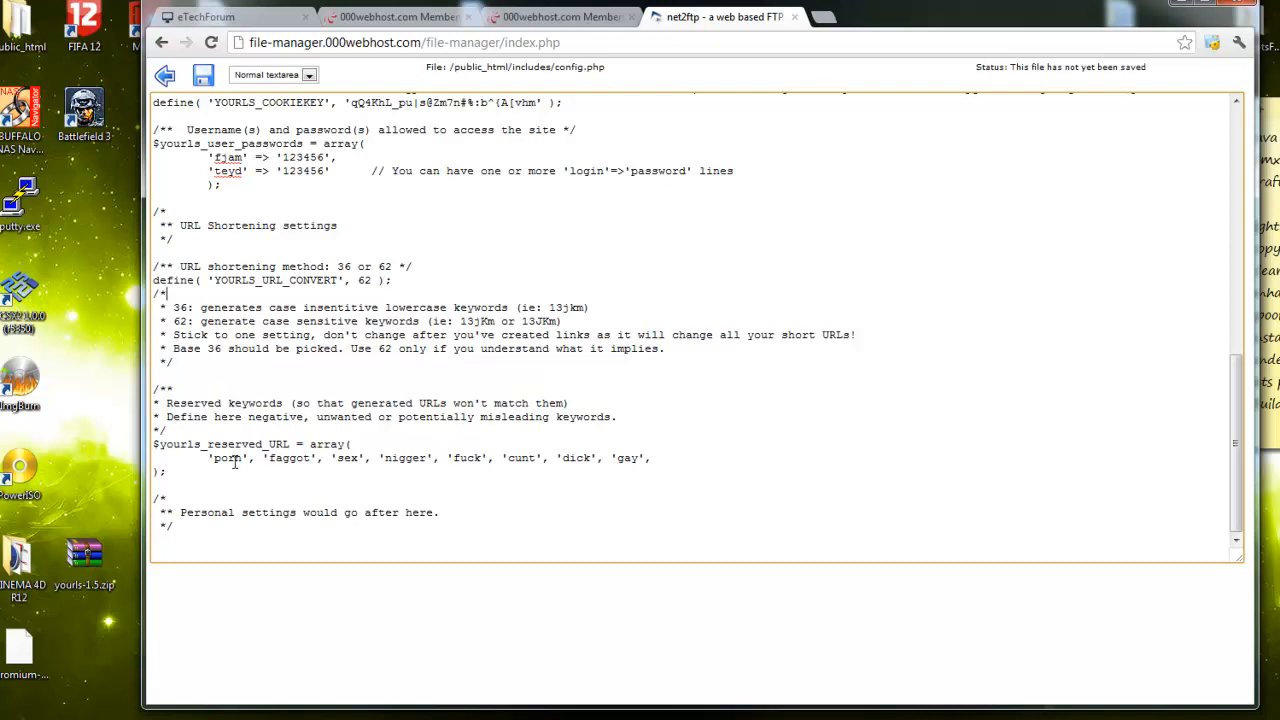
Review the default reserved keywords array unchanged, then save config.php to the server
{"action": "left_click_drag", "start_coordinate": [208, 458], "coordinate": [654, 455]}
{"action": "left_click", "coordinate": [664, 454]}
{"action": "left_click_drag", "start_coordinate": [651, 457], "coordinate": [216, 463]}
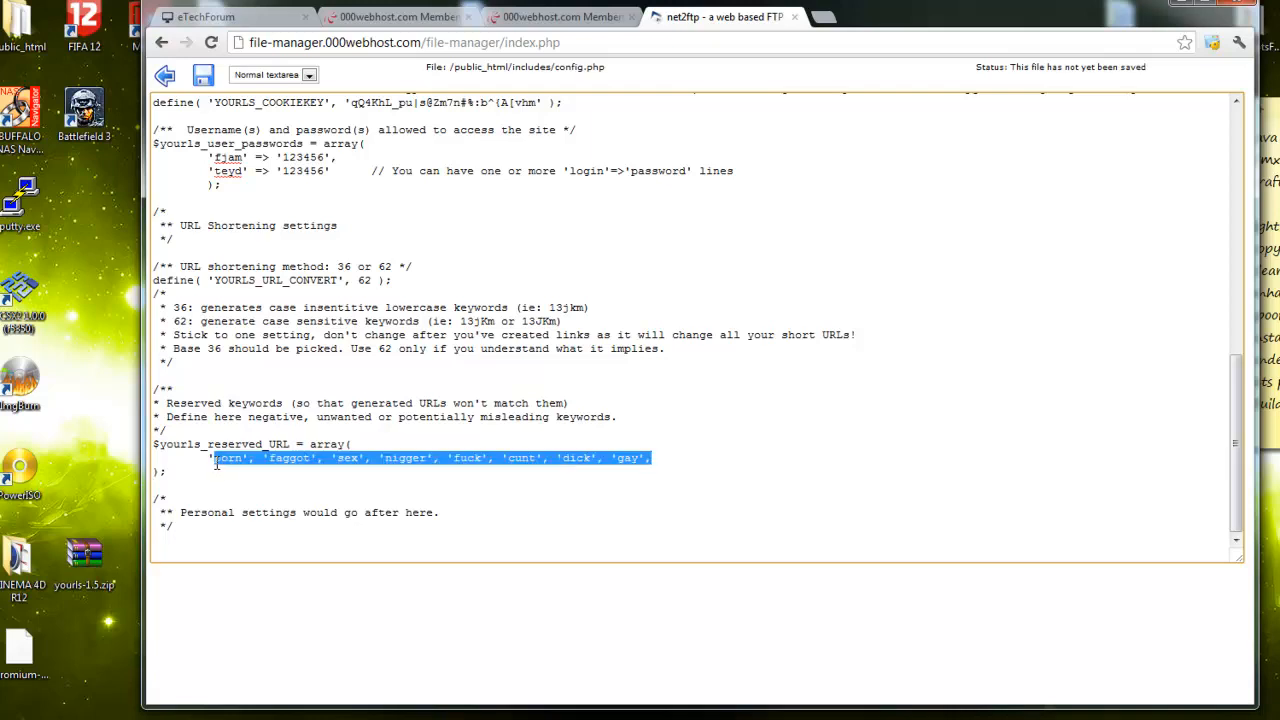
{"action": "left_click", "coordinate": [614, 440]}
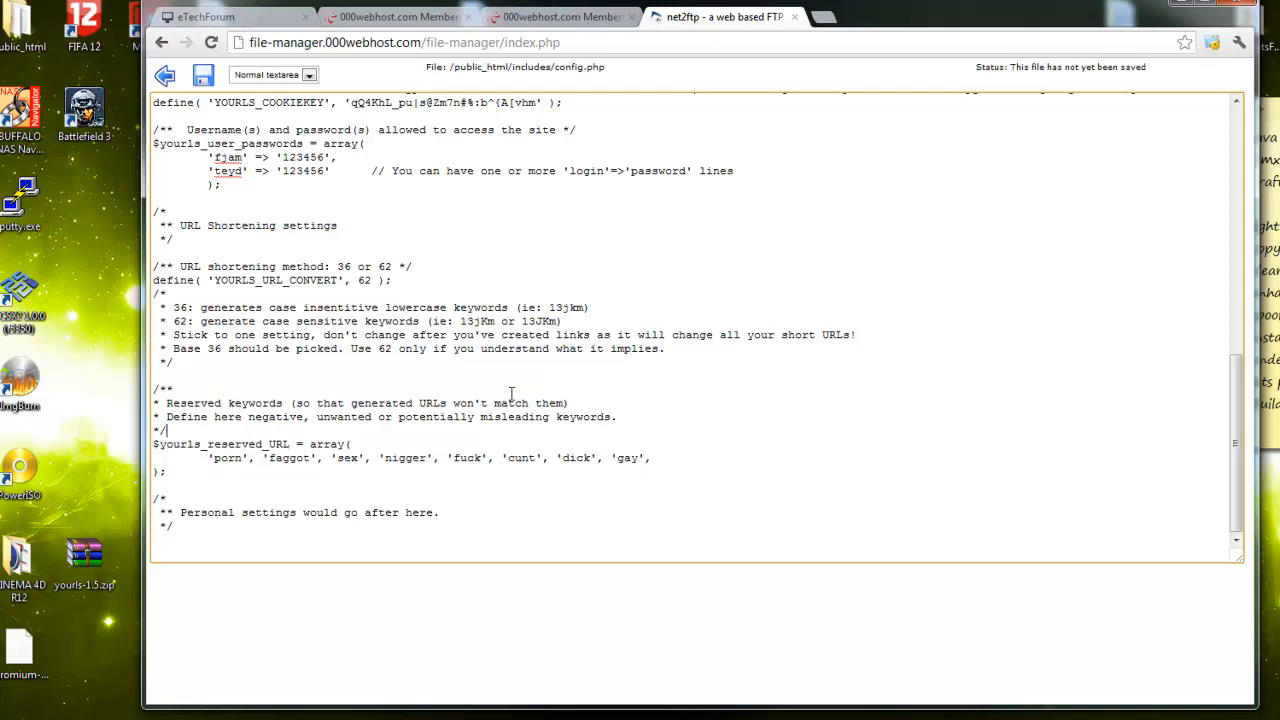
{"action": "scroll", "coordinate": [527, 403], "scroll_direction": "up", "scroll_amount": 15}
{"action": "scroll", "coordinate": [440, 361], "scroll_direction": "down", "scroll_amount": 15}
{"action": "left_click", "coordinate": [203, 79]}
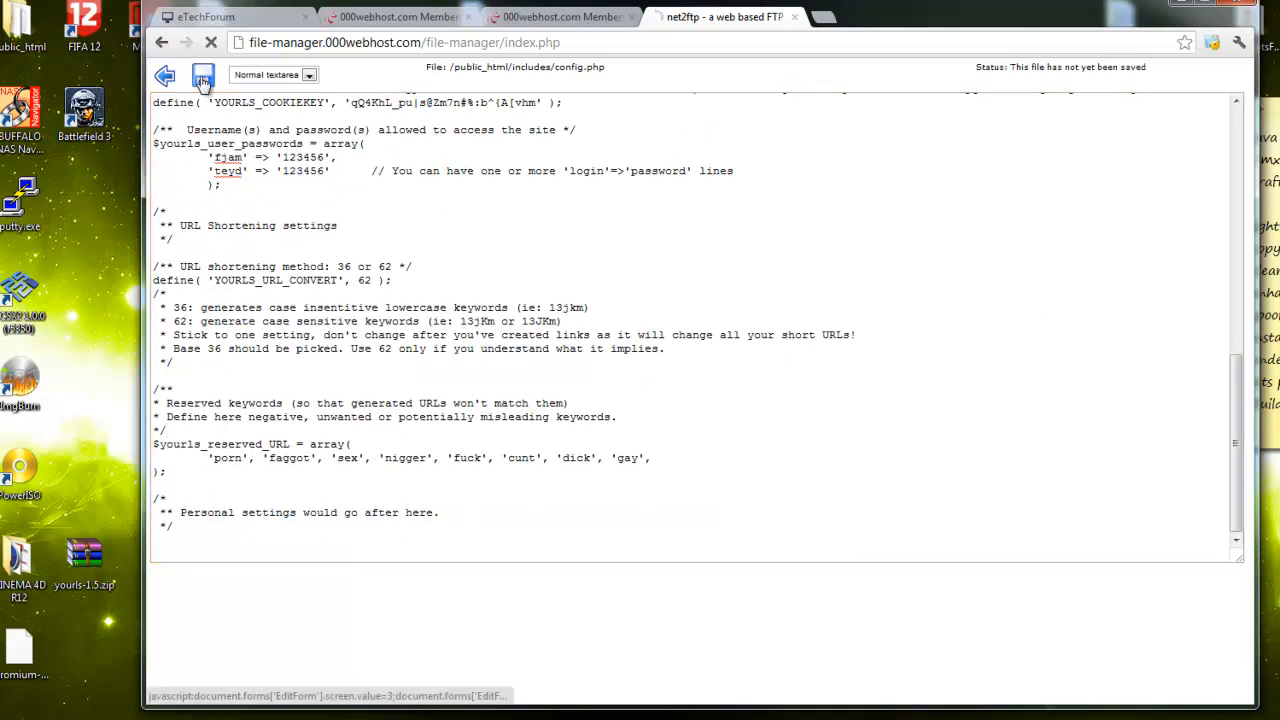
Open the gfssazdf.tk site in a new tab, then bring the file manager back to /public_html
{"action": "left_click", "coordinate": [165, 84]}
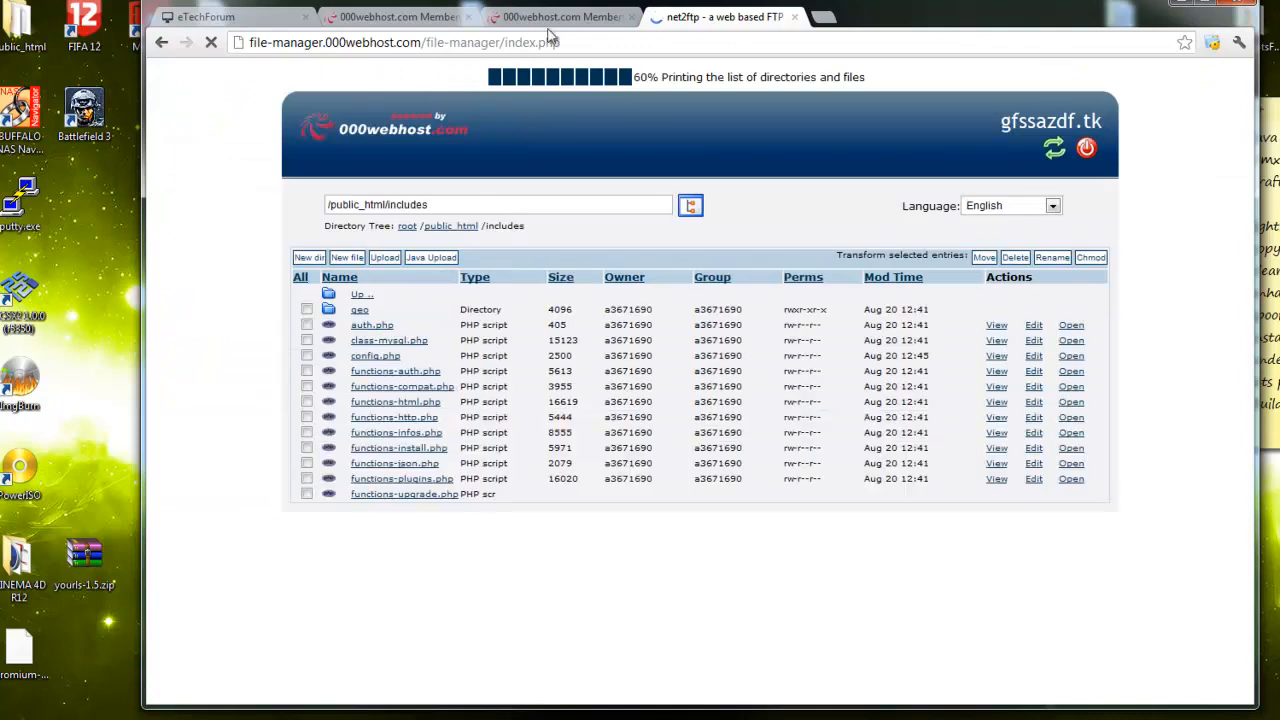
{"action": "left_click", "coordinate": [572, 17]}
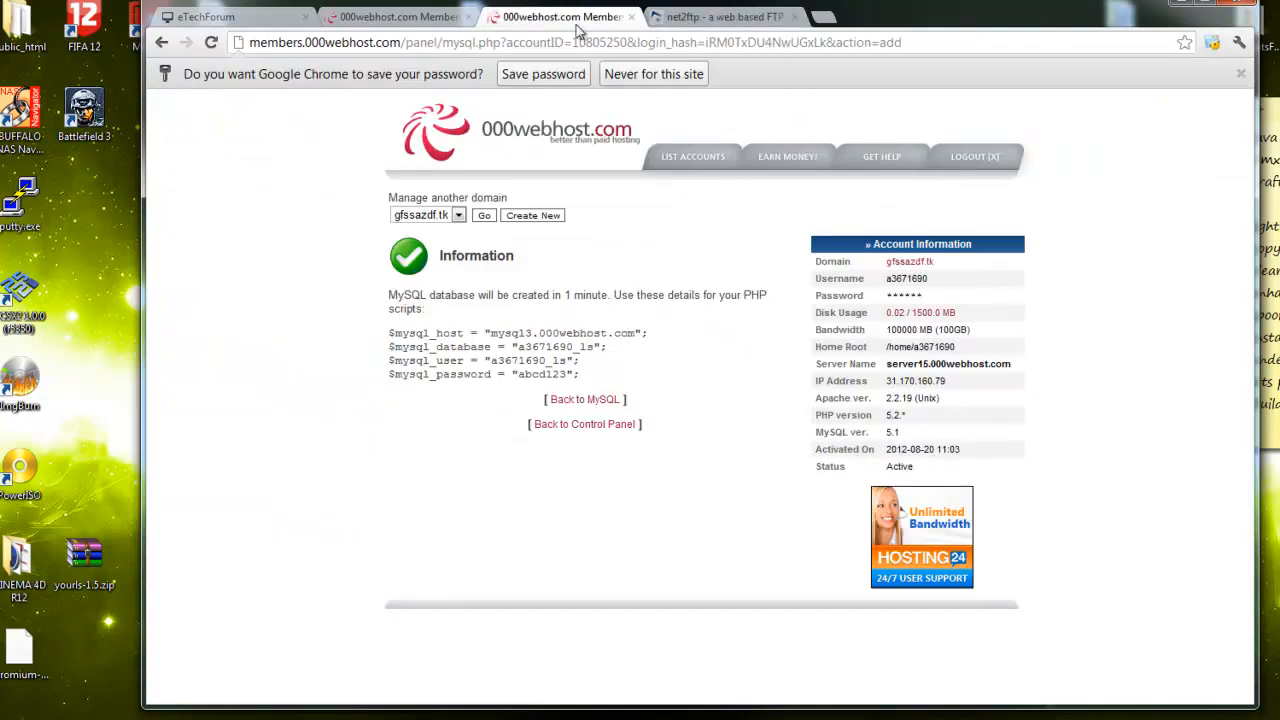
{"action": "left_click", "coordinate": [926, 264]}
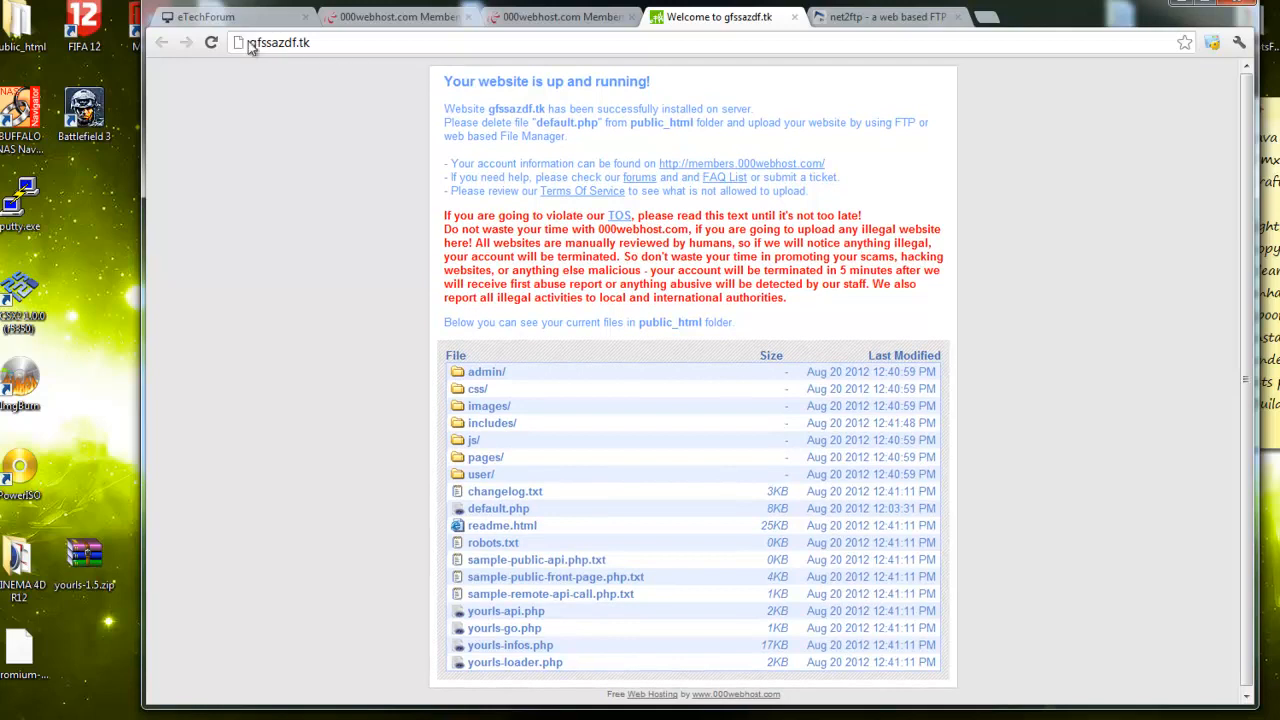
{"action": "left_click_drag", "start_coordinate": [252, 44], "coordinate": [343, 42]}
{"action": "left_click", "coordinate": [345, 42]}
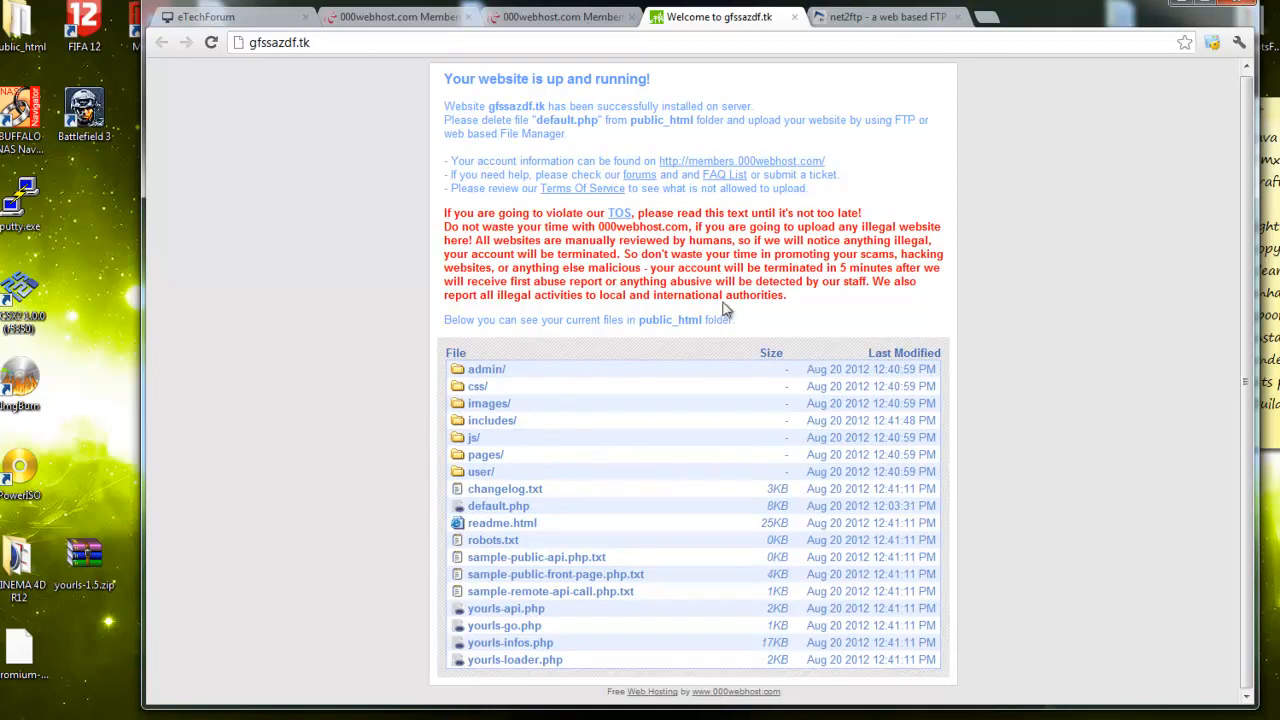
{"action": "left_click", "coordinate": [853, 19]}
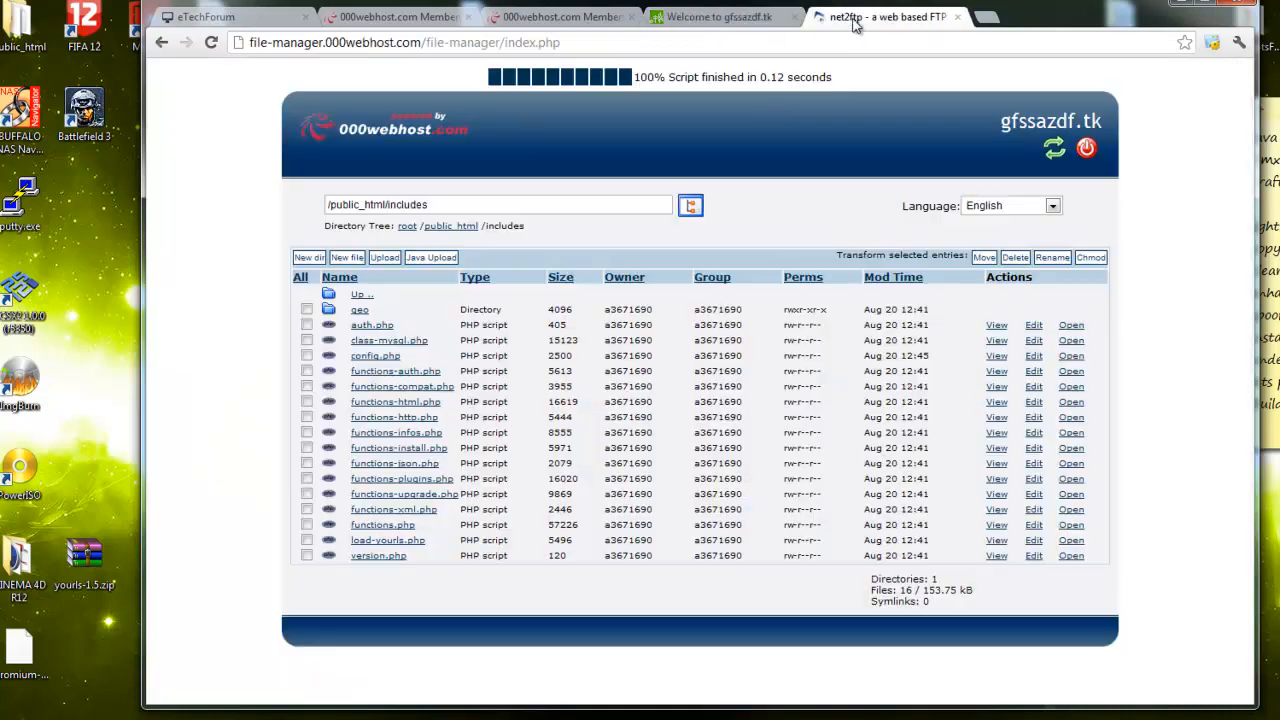
{"action": "left_click", "coordinate": [371, 298]}
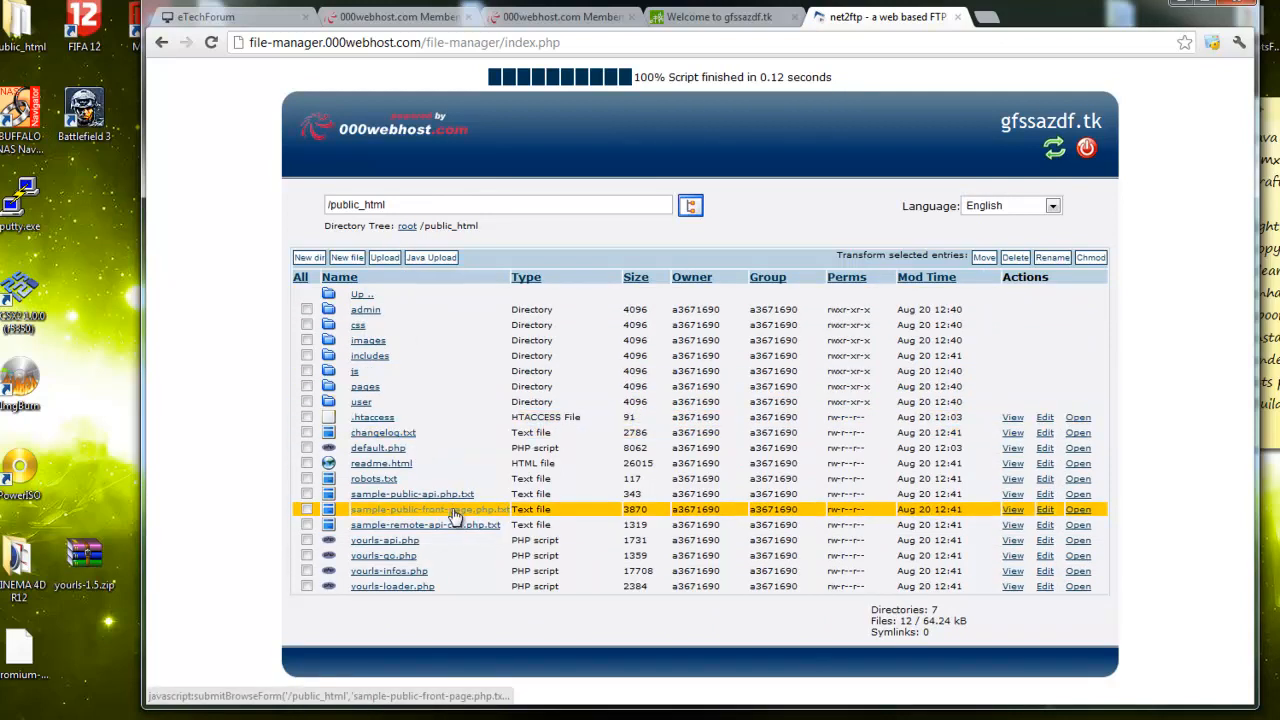
Rename sample-public-front-page.php.txt to index.php in public_html
{"action": "left_click", "coordinate": [307, 510]}
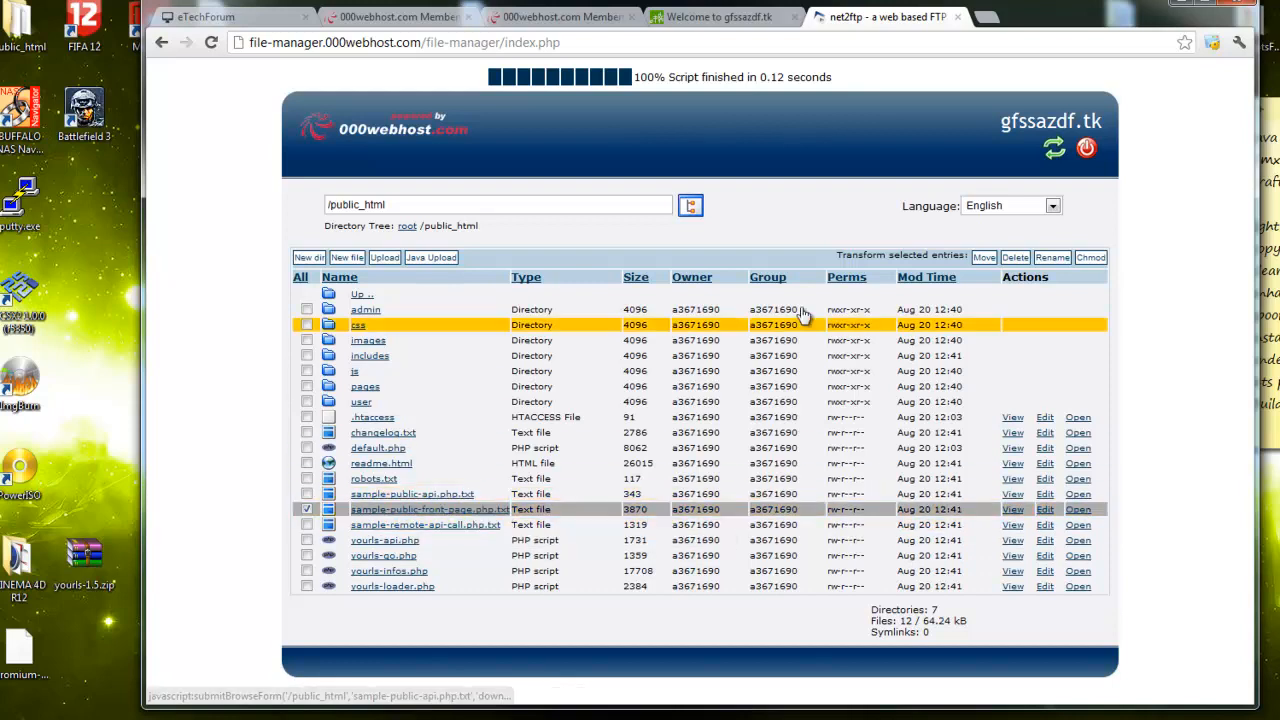
{"action": "left_click", "coordinate": [1051, 258]}
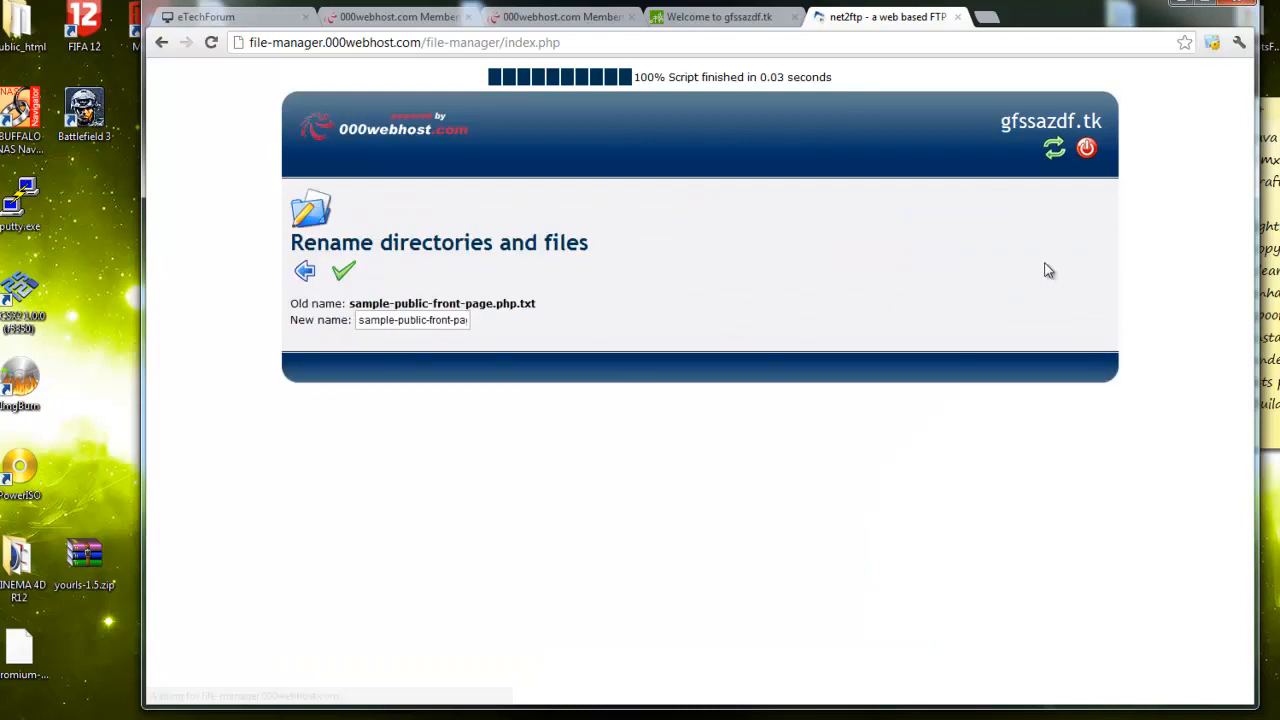
{"action": "triple_click", "coordinate": [433, 321]}
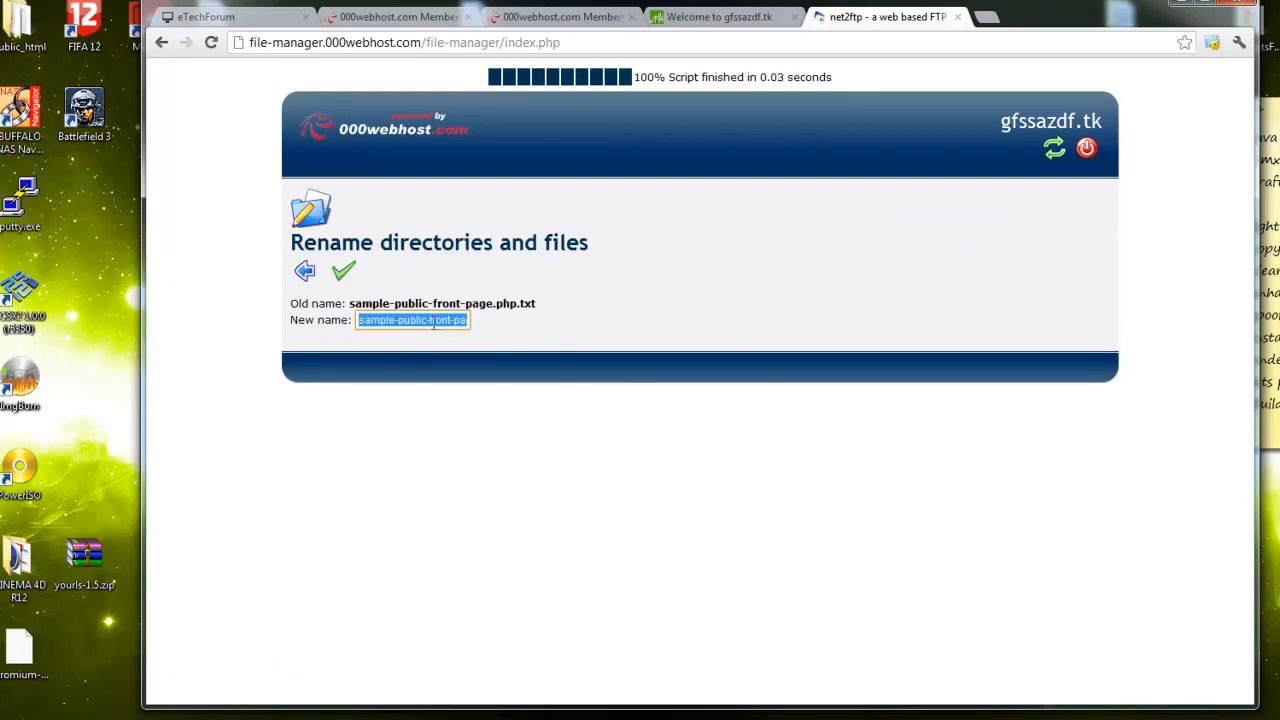
{"action": "type", "text": "index"}
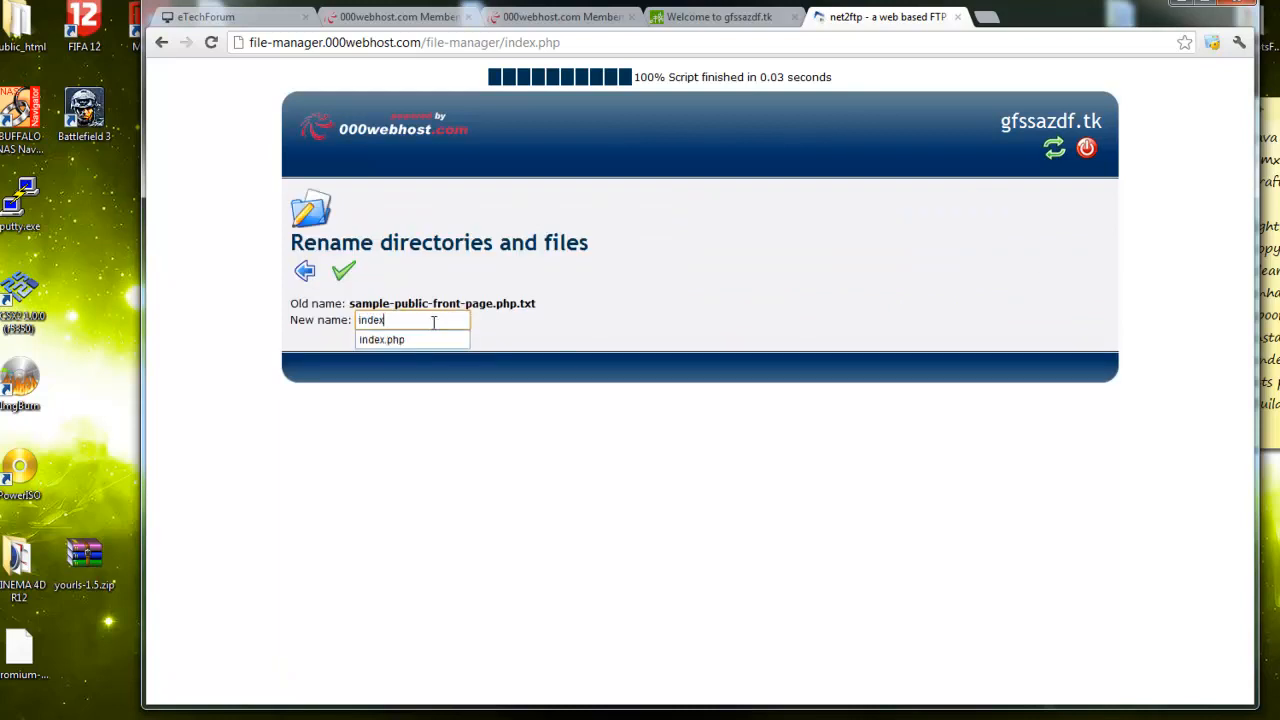
{"action": "type", "text": ".php"}
{"action": "left_click", "coordinate": [348, 274]}
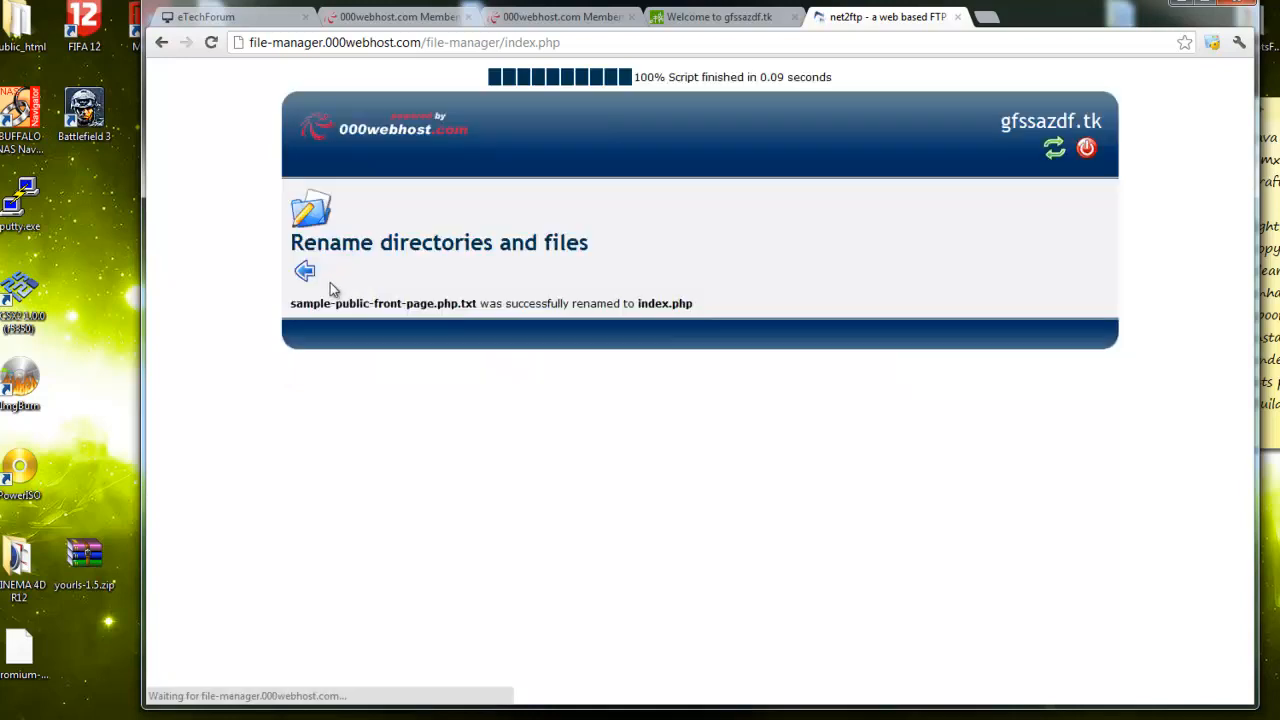
{"action": "left_click", "coordinate": [306, 271]}
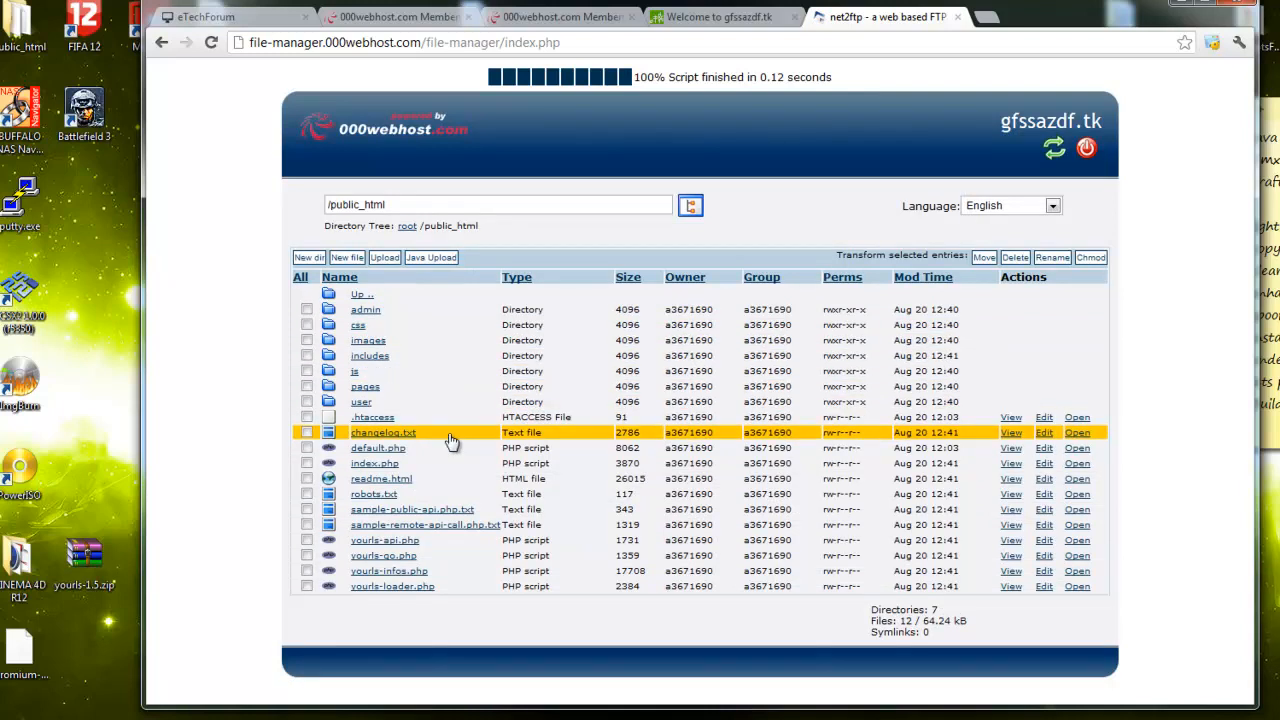
Delete default.php from public_html
{"action": "left_click", "coordinate": [306, 447]}
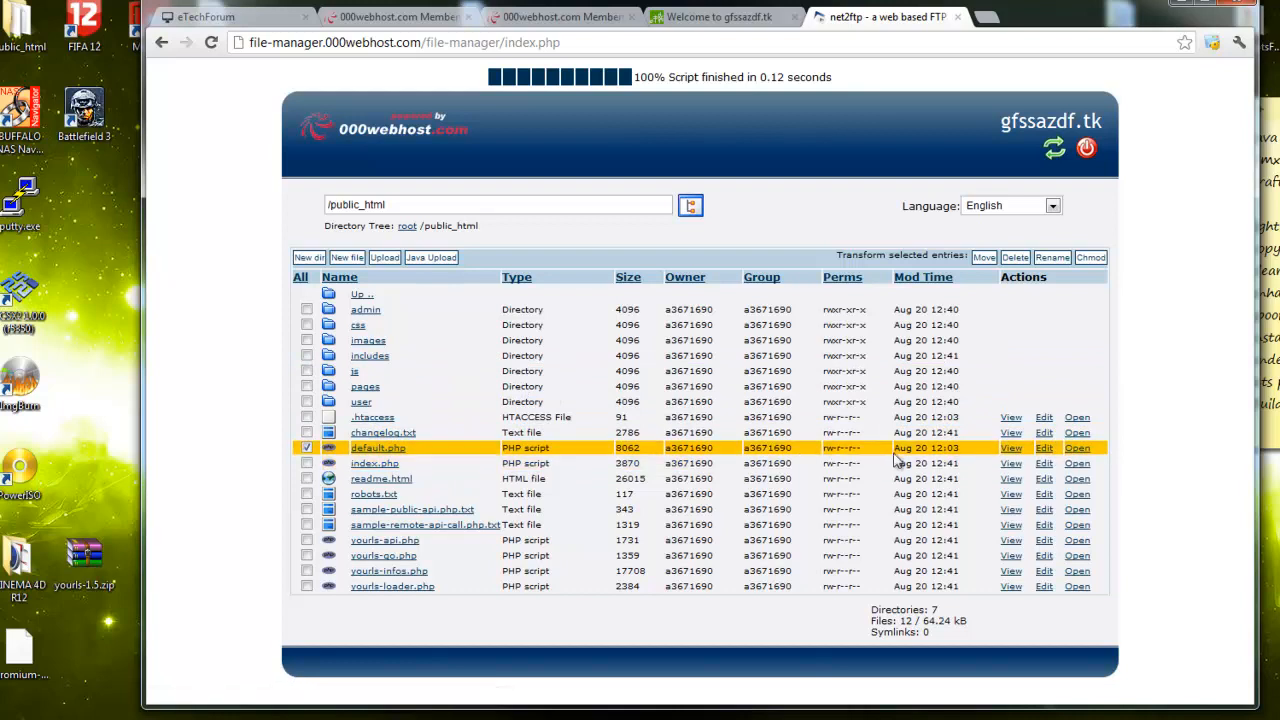
{"action": "left_click", "coordinate": [1016, 258]}
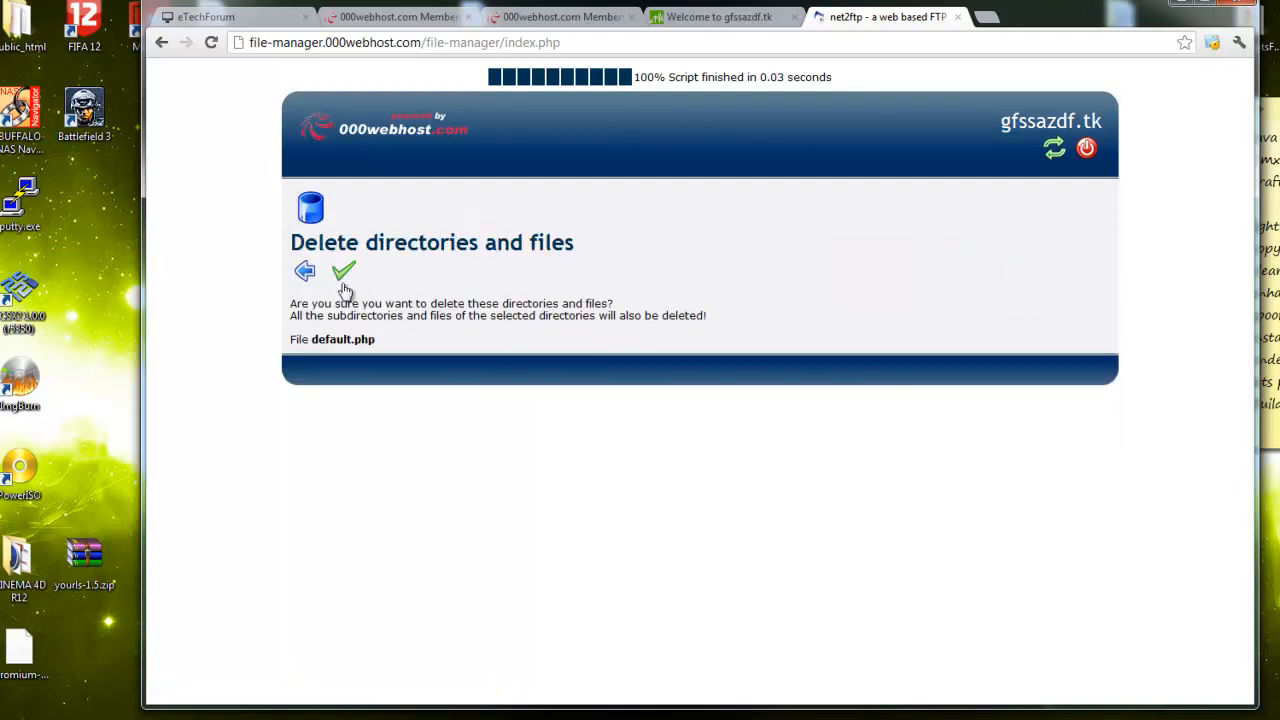
{"action": "left_click", "coordinate": [360, 267]}
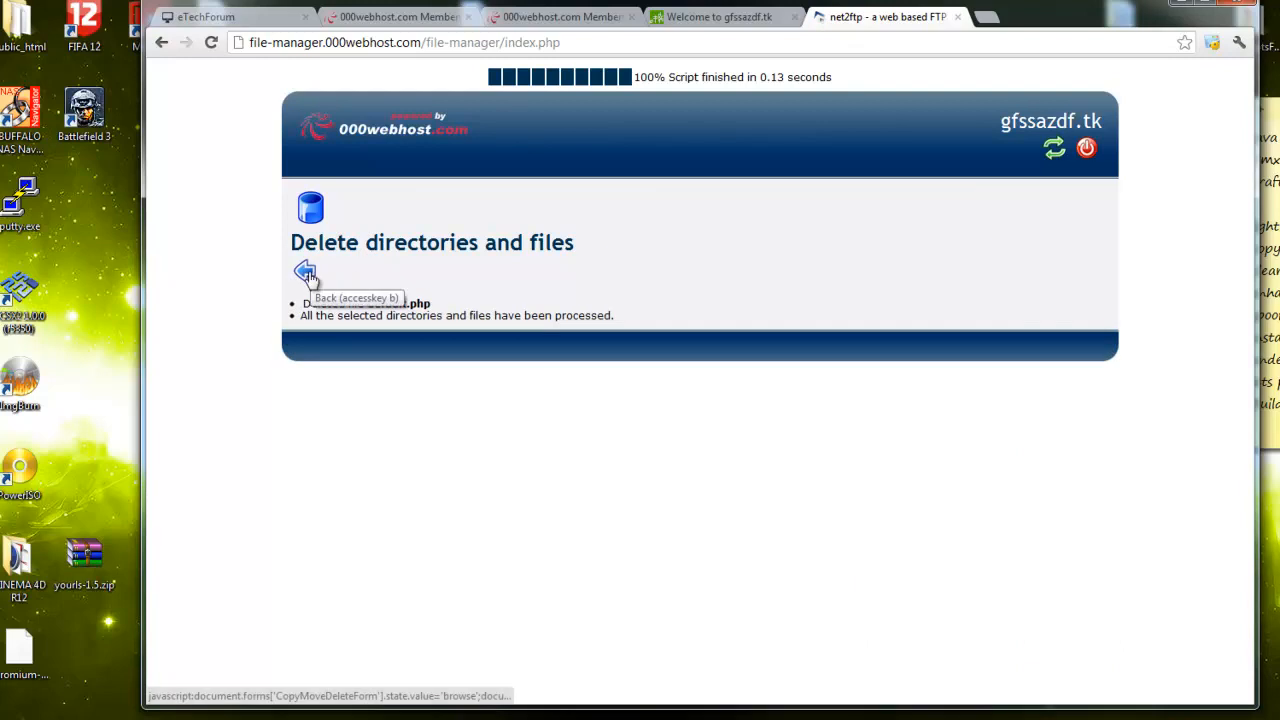
{"action": "left_click", "coordinate": [751, 21]}
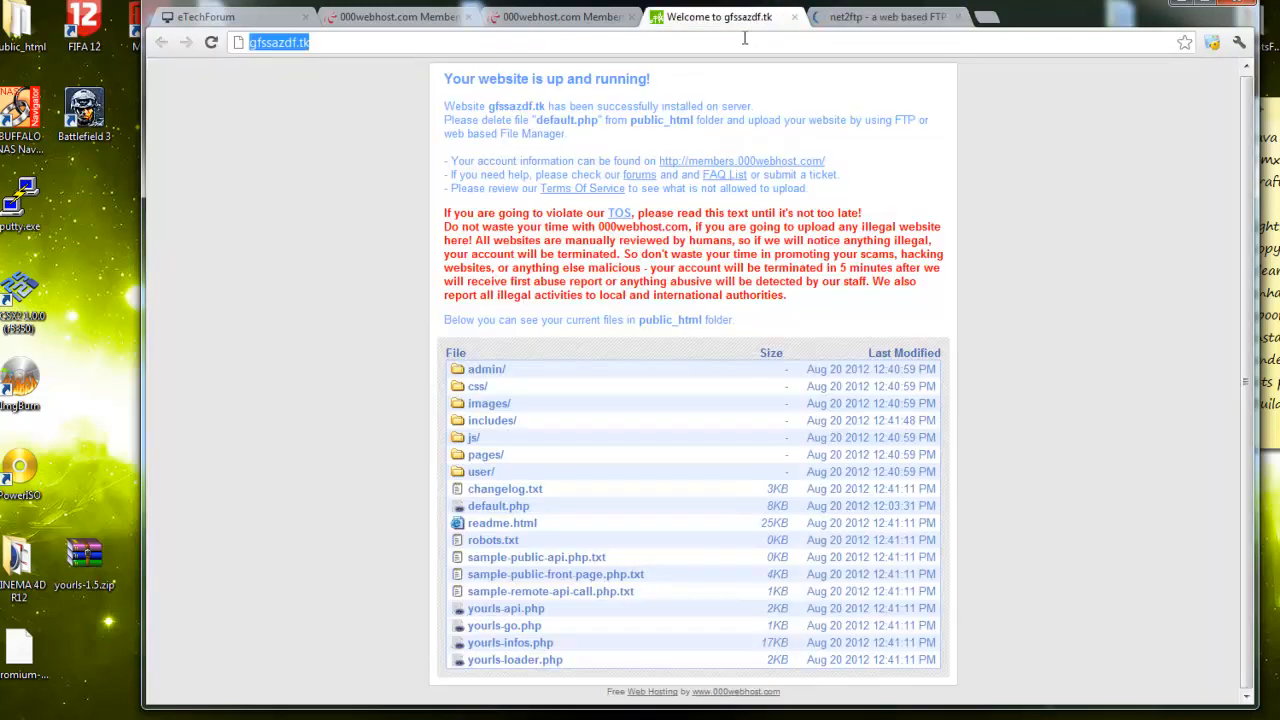
Reload gfssazdf.tk, read the MySQL connection fatal error, and return to the file manager tab
{"action": "key", "text": "Return"}
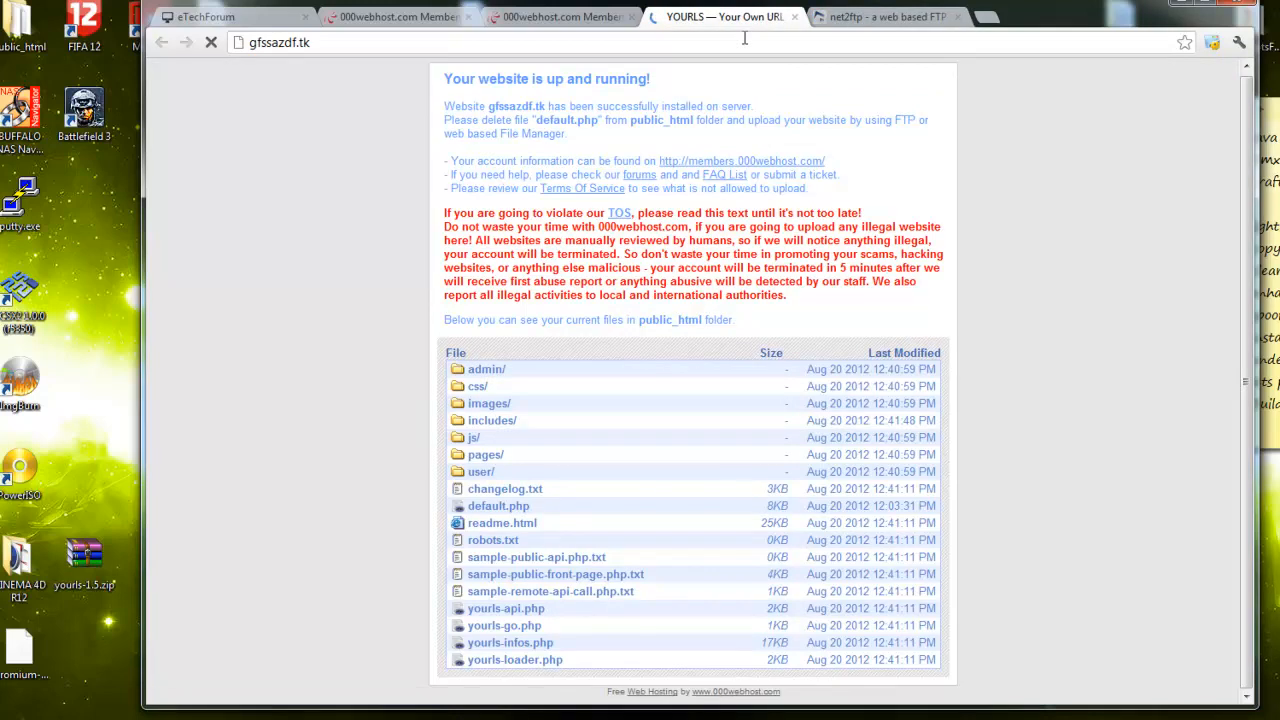
{"action": "left_click", "coordinate": [745, 38]}
{"action": "left_click", "coordinate": [662, 48]}
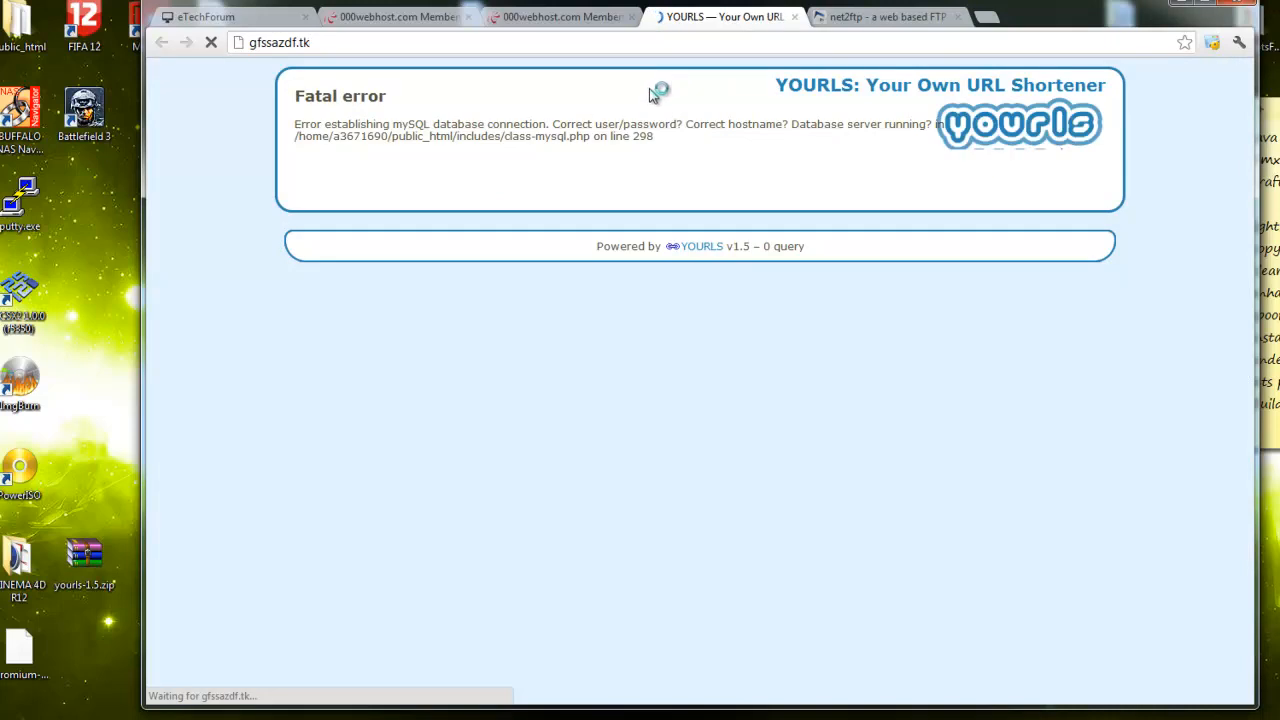
{"action": "left_click_drag", "start_coordinate": [299, 124], "coordinate": [394, 125]}
{"action": "left_click", "coordinate": [469, 134]}
{"action": "left_click_drag", "start_coordinate": [706, 124], "coordinate": [739, 143]}
{"action": "left_click", "coordinate": [740, 143]}
{"action": "left_click", "coordinate": [845, 18]}
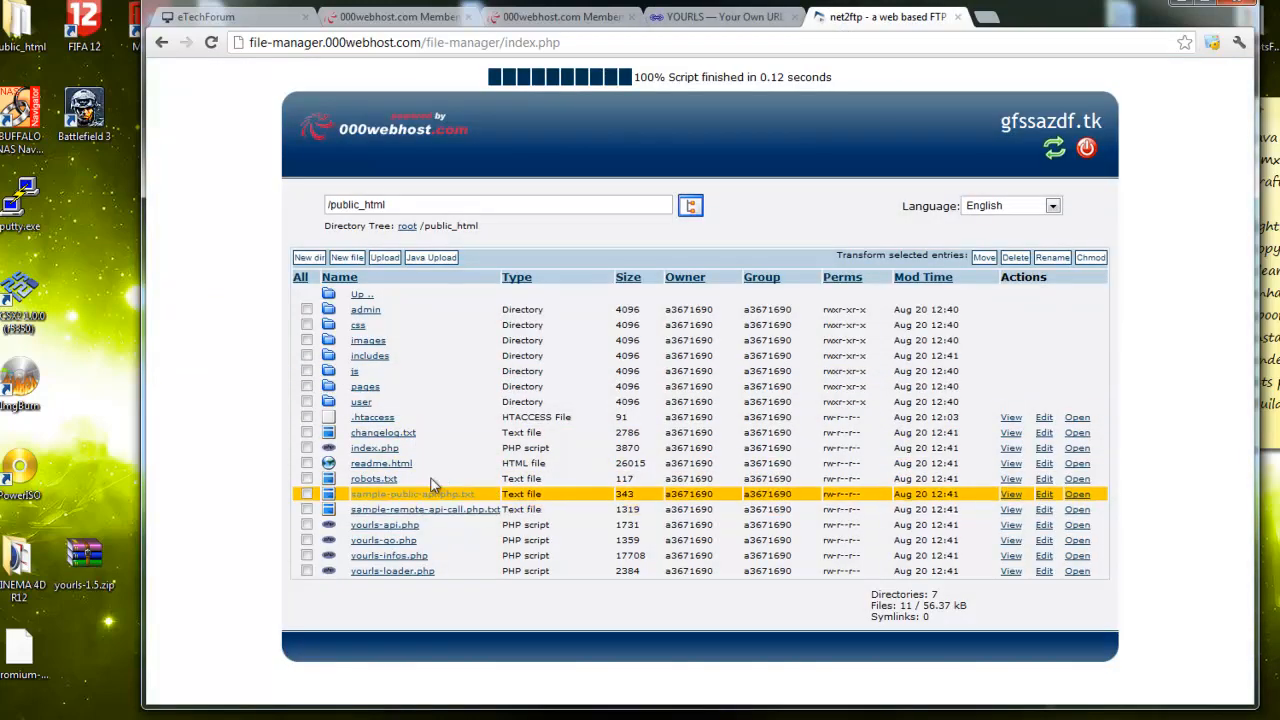
Open includes/config.php in the file manager editor
{"action": "left_click", "coordinate": [378, 360]}
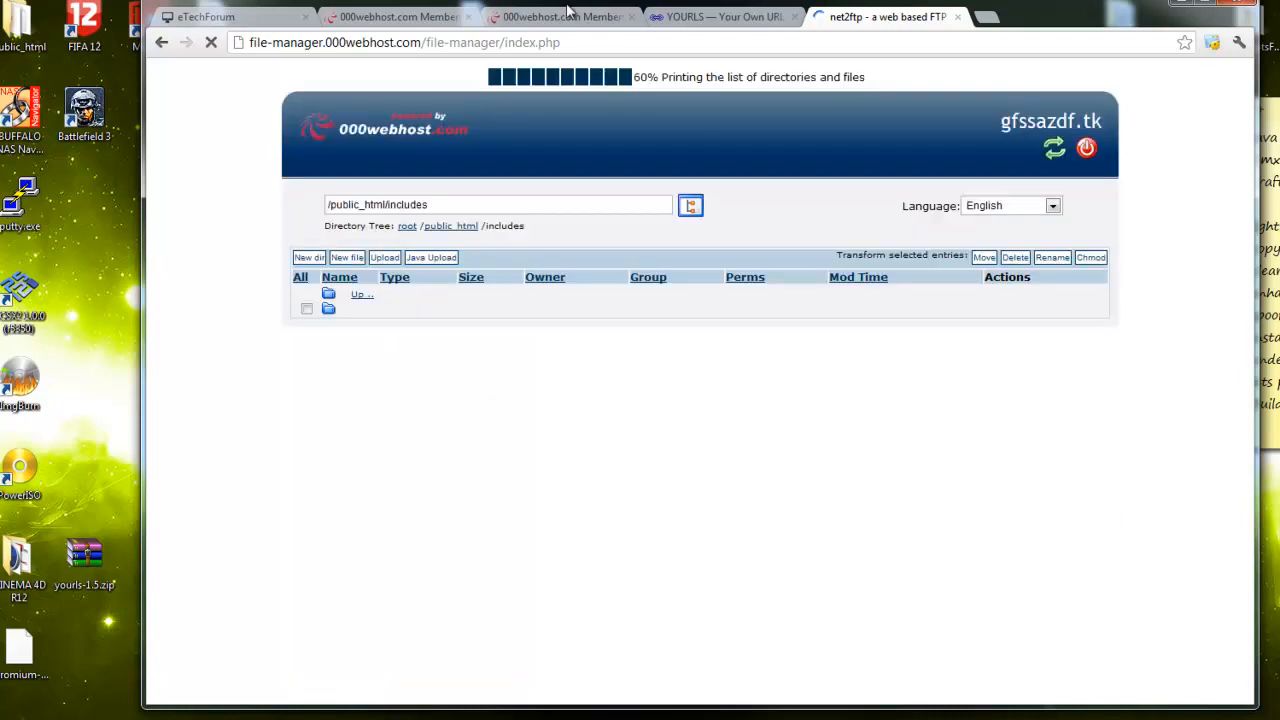
{"action": "left_click", "coordinate": [555, 17]}
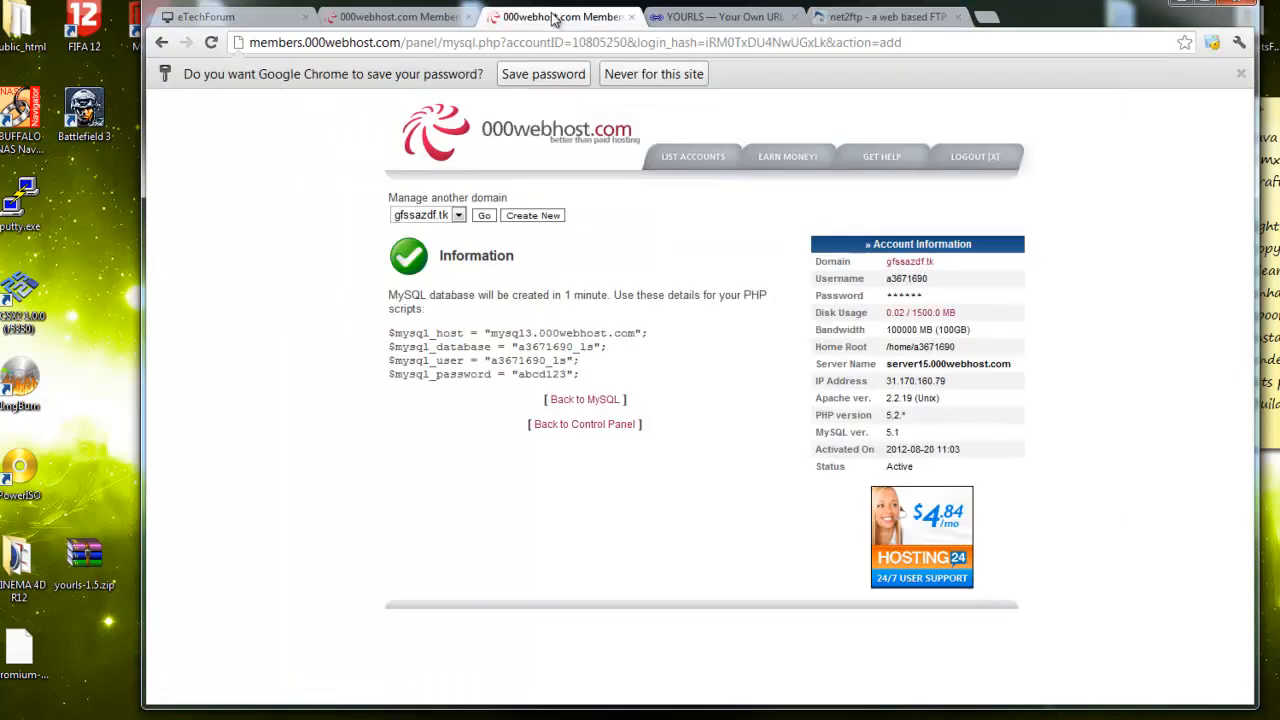
{"action": "left_click", "coordinate": [594, 398]}
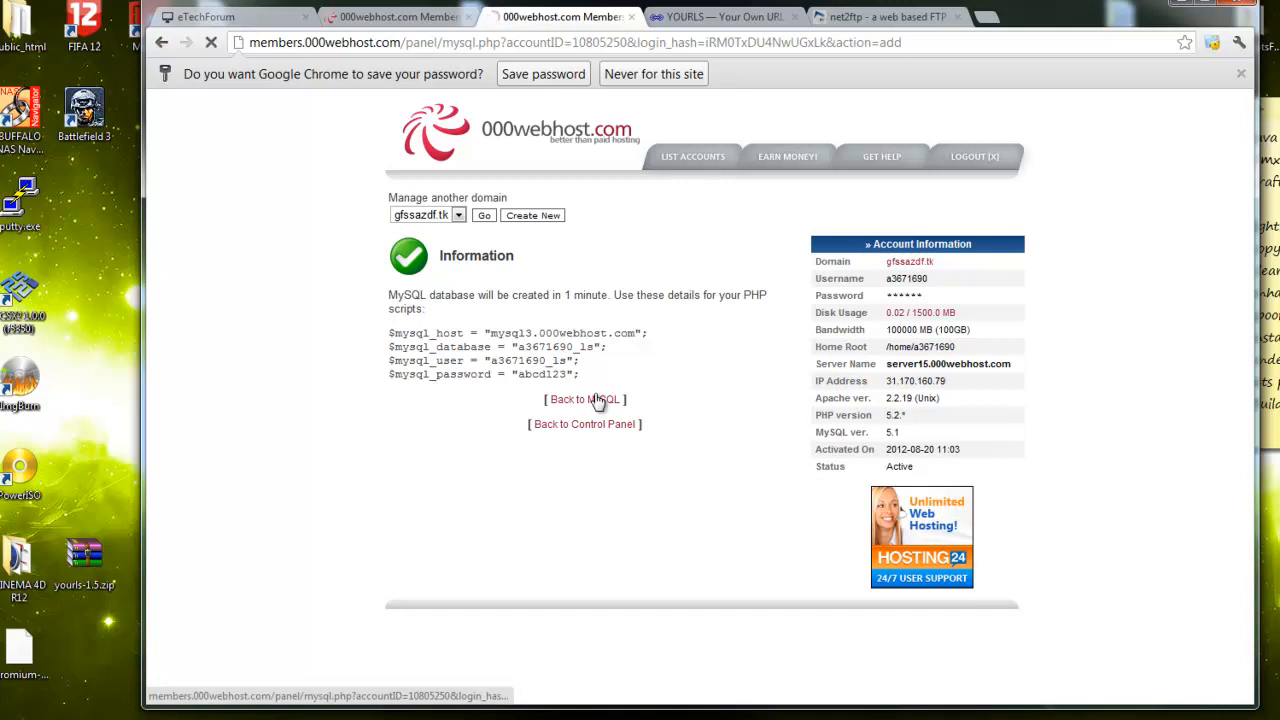
{"action": "left_click", "coordinate": [880, 20]}
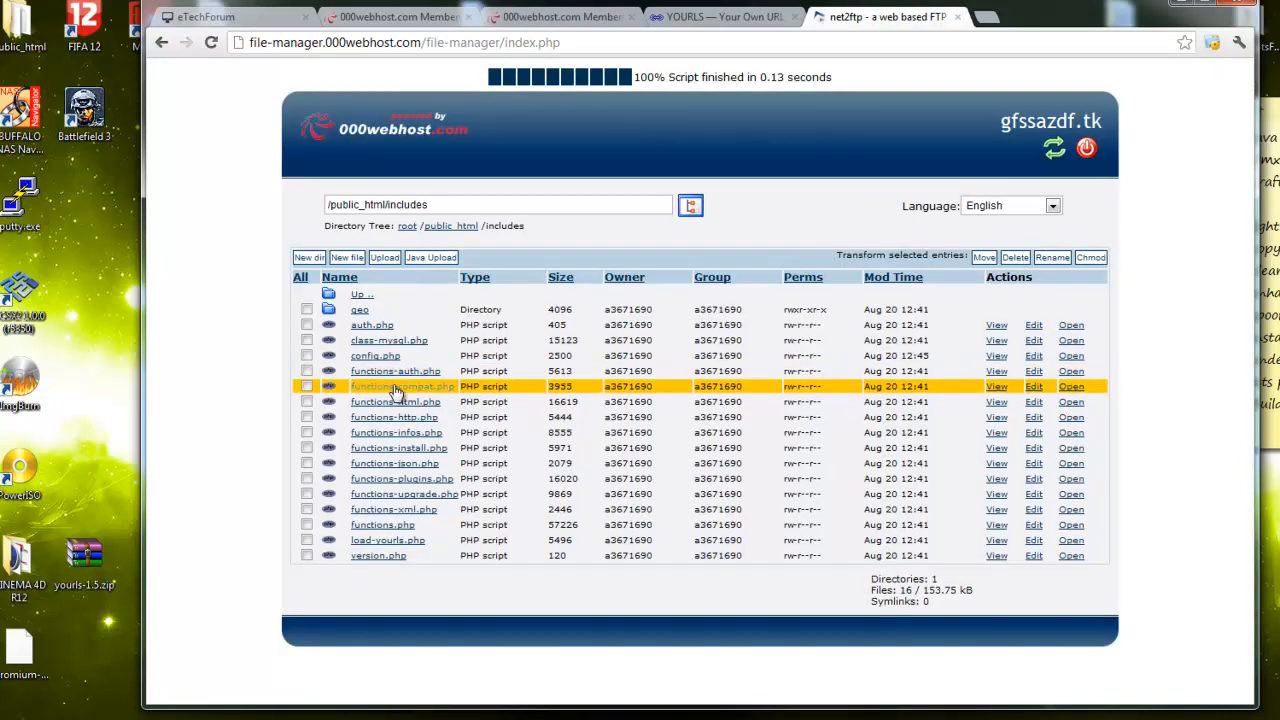
{"action": "left_click", "coordinate": [1034, 356]}
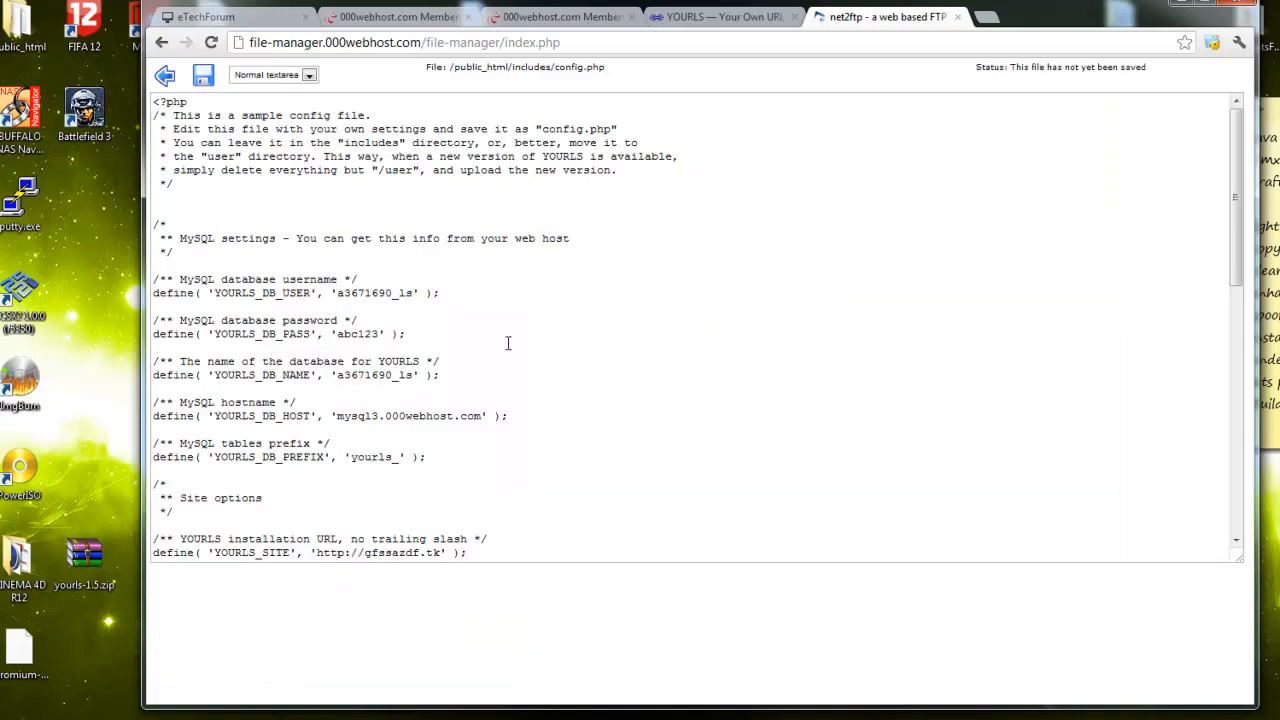
{"action": "scroll", "coordinate": [508, 342], "scroll_direction": "down", "scroll_amount": 2}
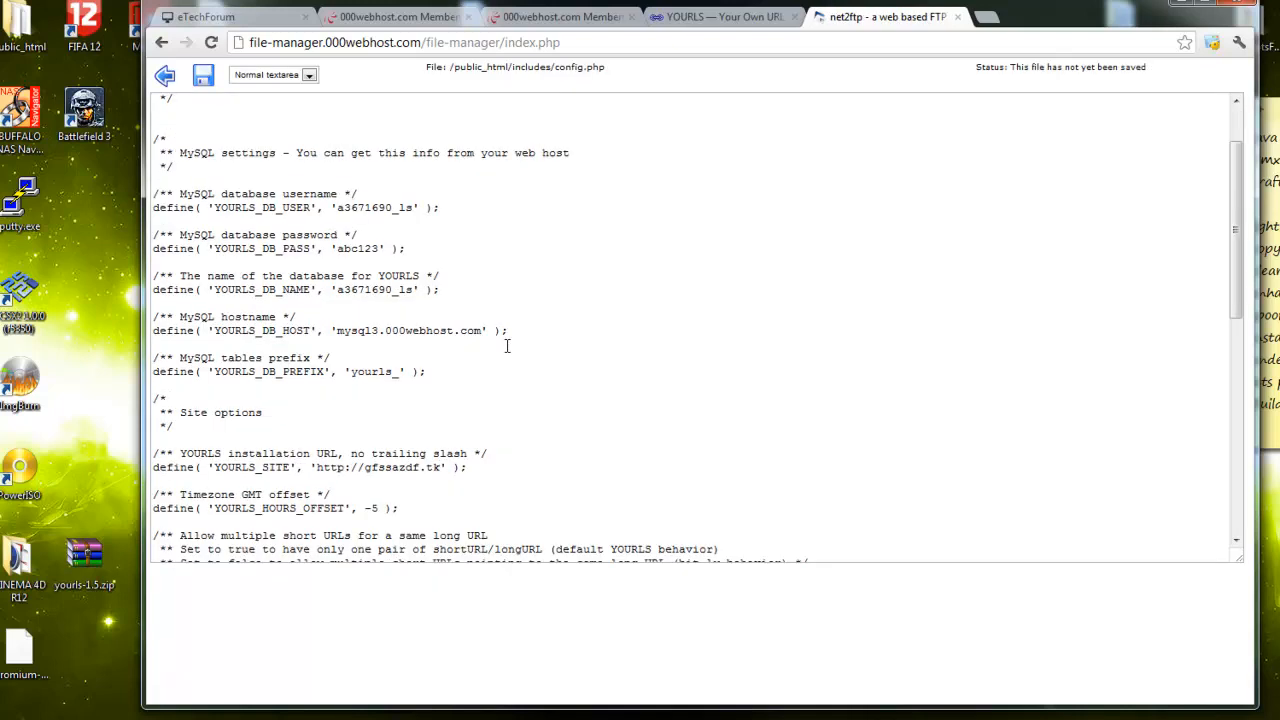
{"action": "scroll", "coordinate": [507, 346], "scroll_direction": "up", "scroll_amount": 2}
Copy the password from the MySQL details page and paste it over YOURLS_DB_PASS
{"action": "left_click", "coordinate": [700, 17]}
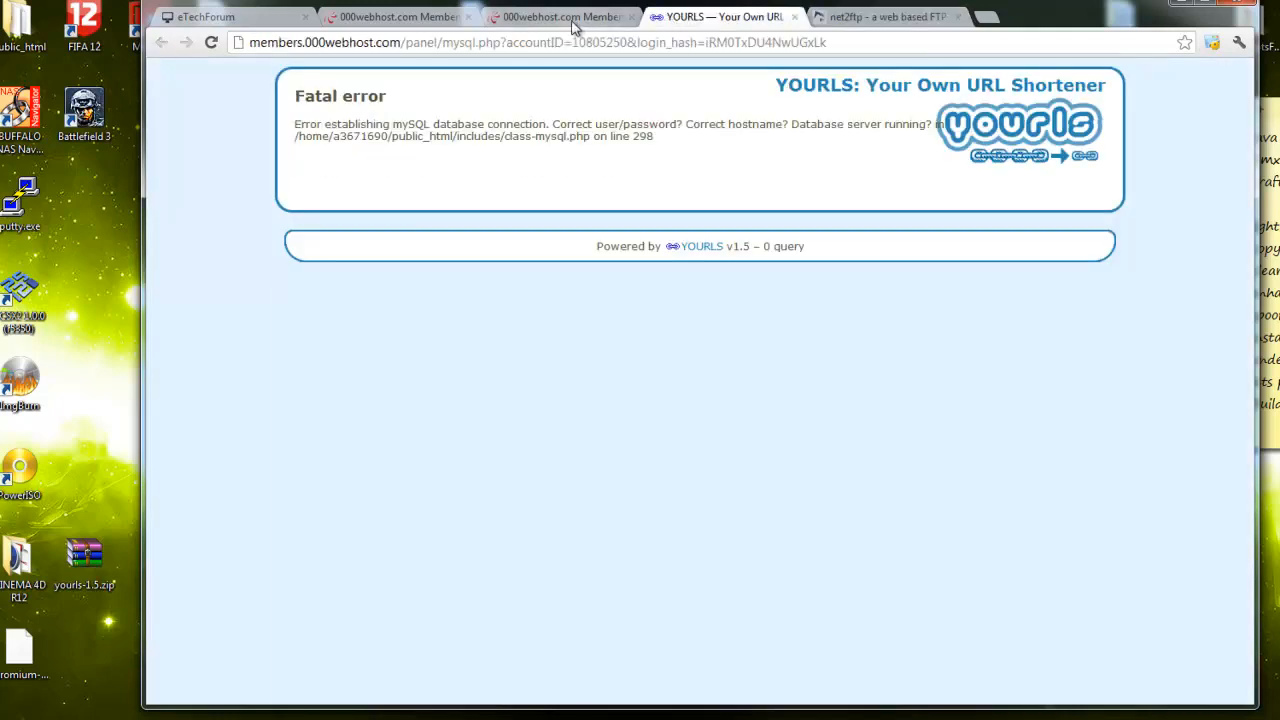
{"action": "left_click", "coordinate": [568, 17]}
{"action": "left_click", "coordinate": [161, 42]}
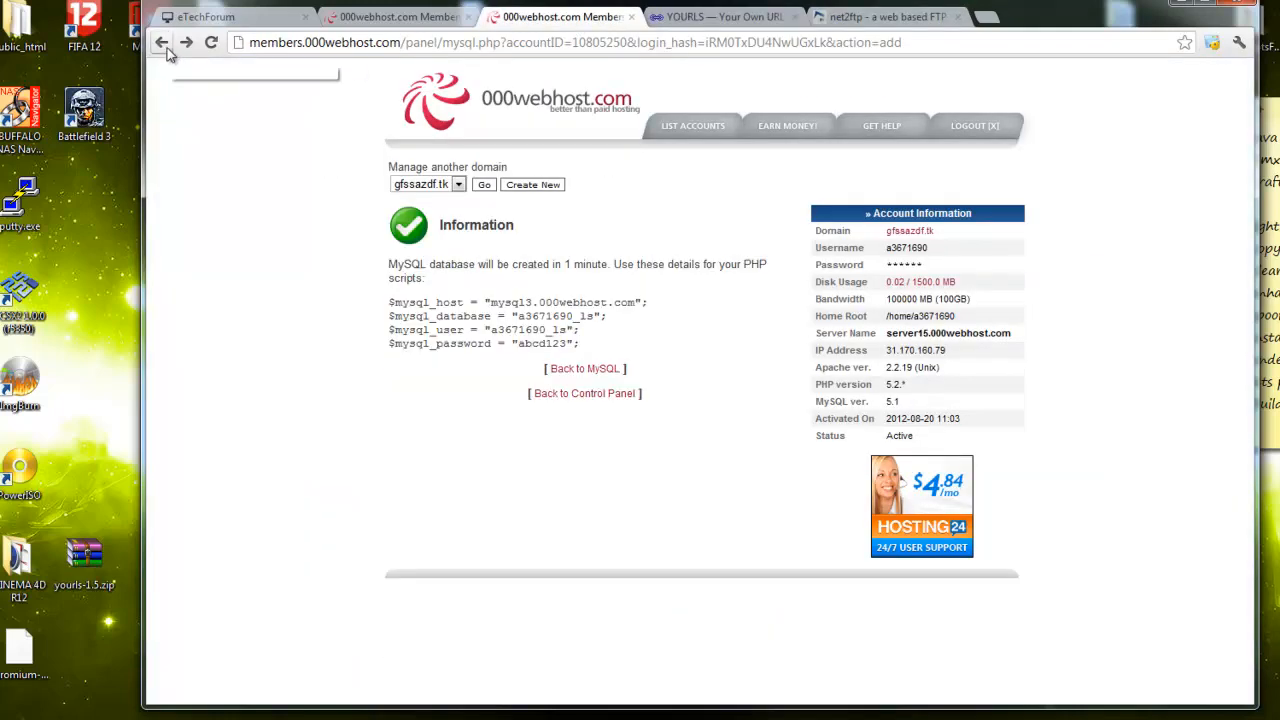
{"action": "left_click_drag", "start_coordinate": [560, 346], "coordinate": [522, 348]}
{"action": "key", "text": "ctrl+c"}
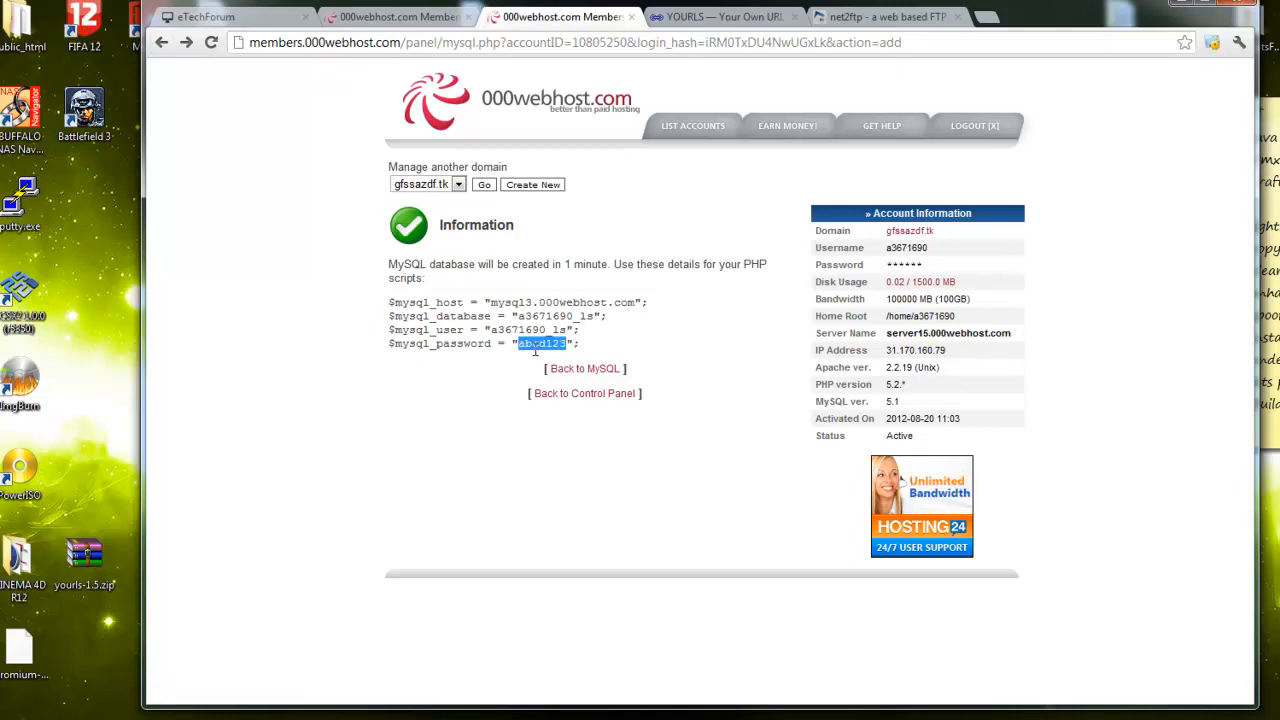
{"action": "left_click", "coordinate": [860, 20]}
{"action": "left_click", "coordinate": [377, 338]}
{"action": "left_click_drag", "start_coordinate": [384, 334], "coordinate": [340, 336]}
{"action": "key", "text": "ctrl+v"}
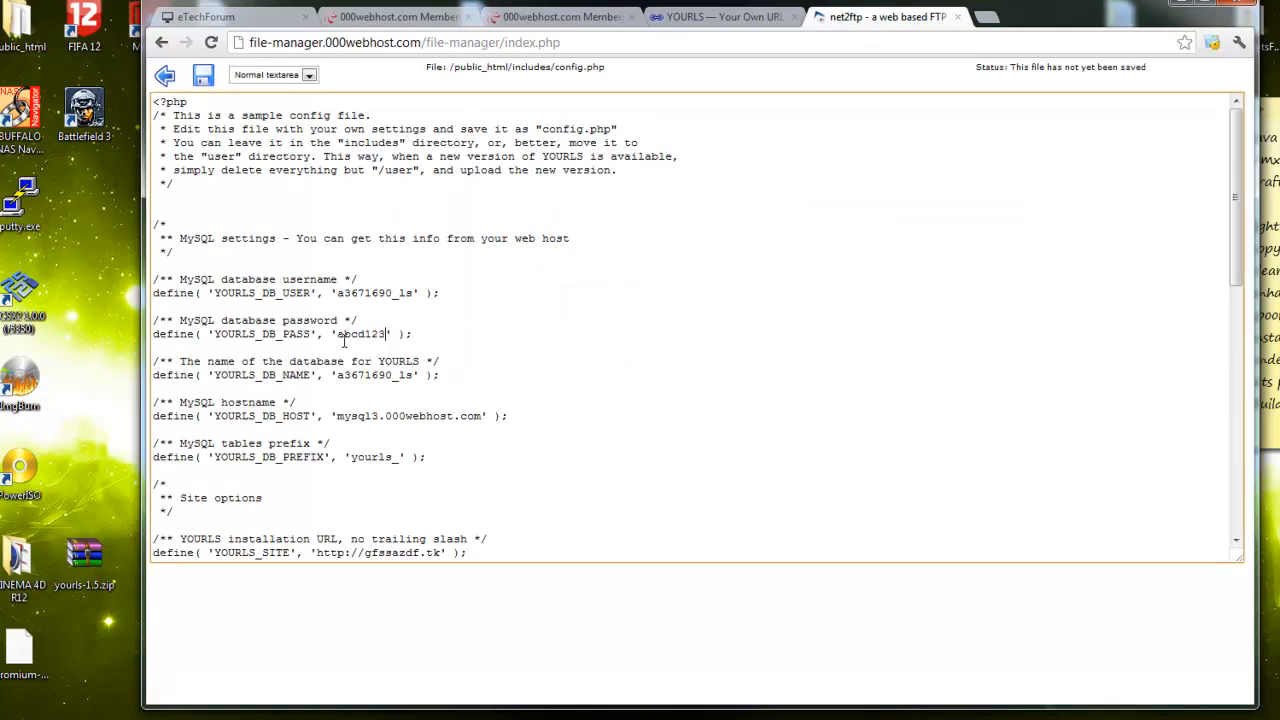
Save config.php, reload gfssazdf.tk and run Install YOURLS to create the database tables
{"action": "left_click", "coordinate": [202, 75]}
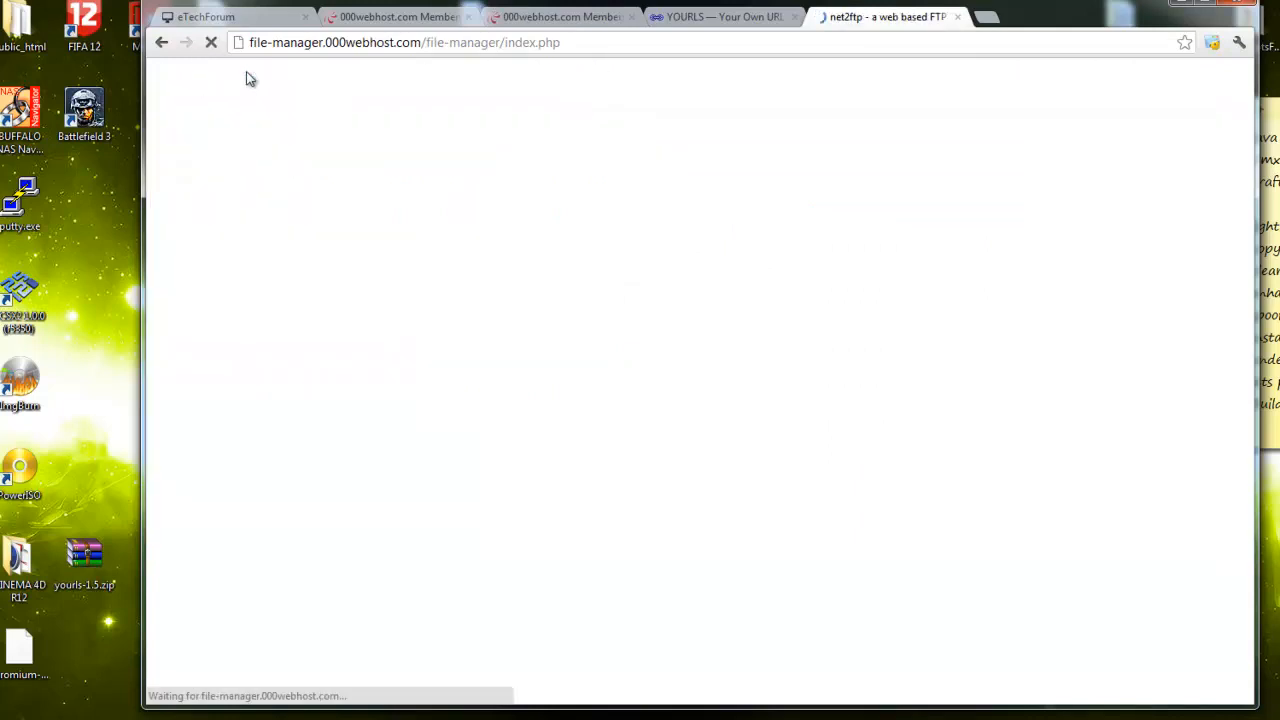
{"action": "left_click", "coordinate": [662, 17]}
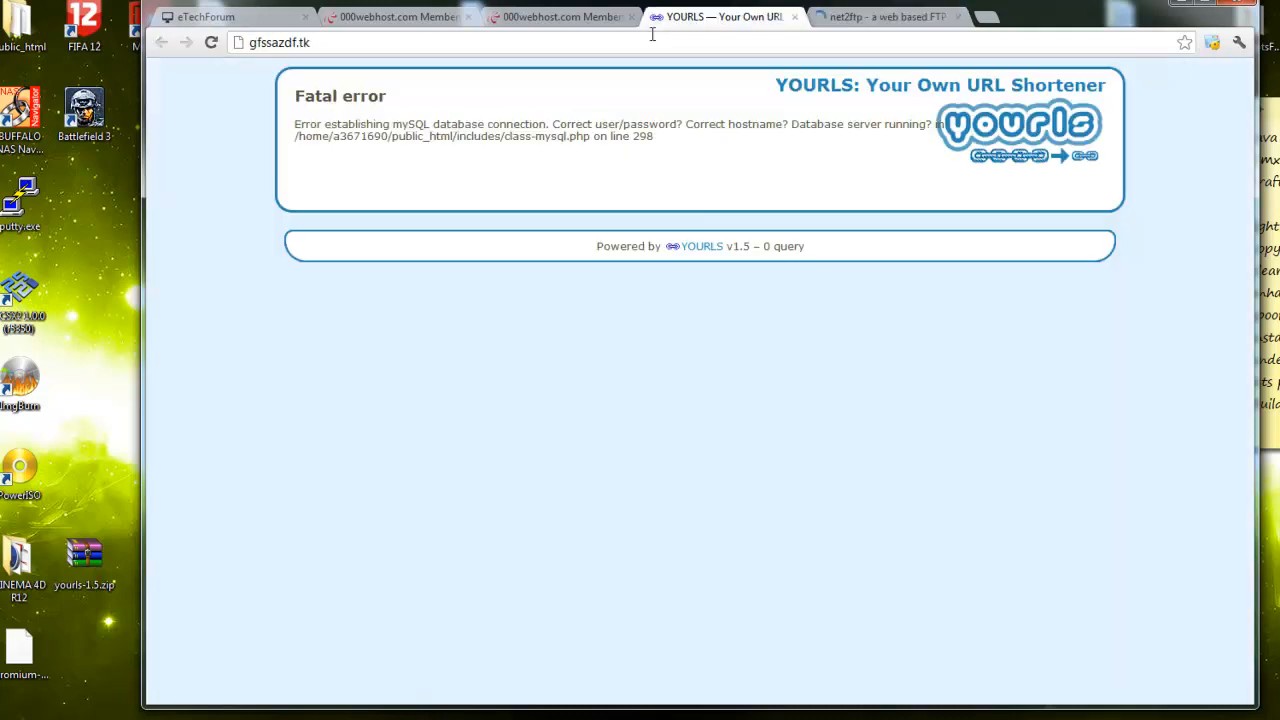
{"action": "key", "text": "Return"}
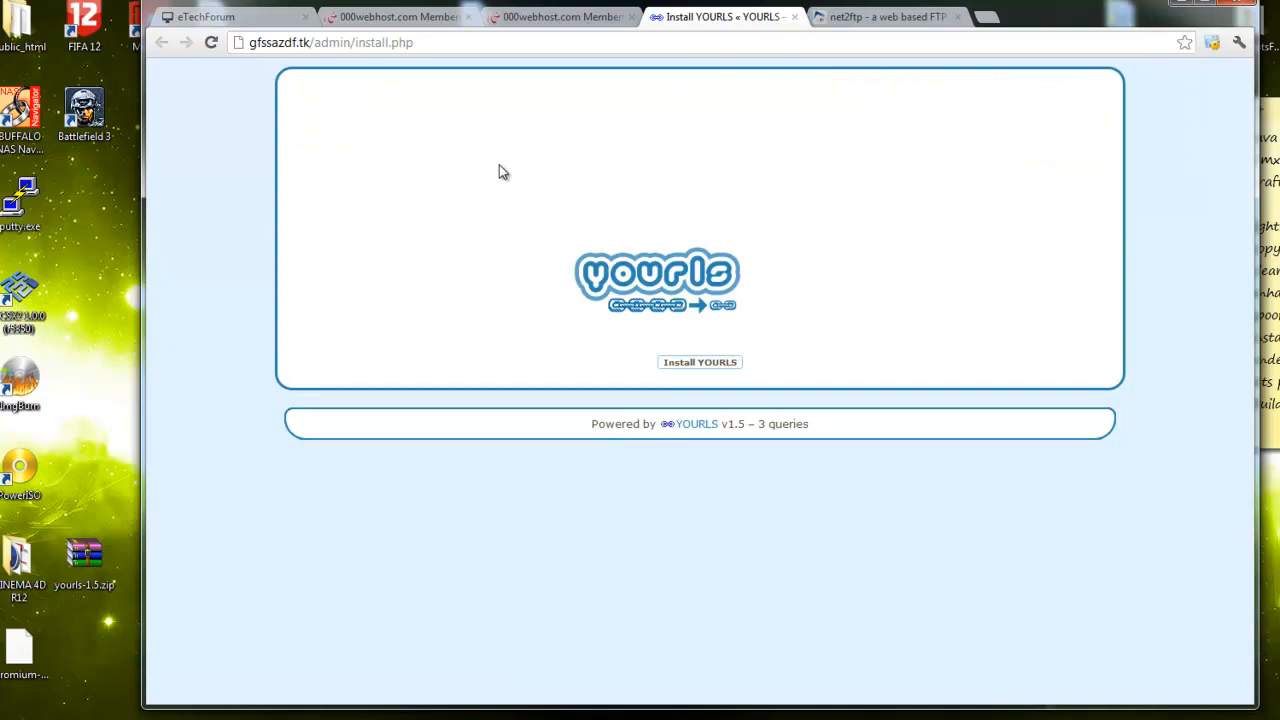
{"action": "left_click", "coordinate": [698, 364]}
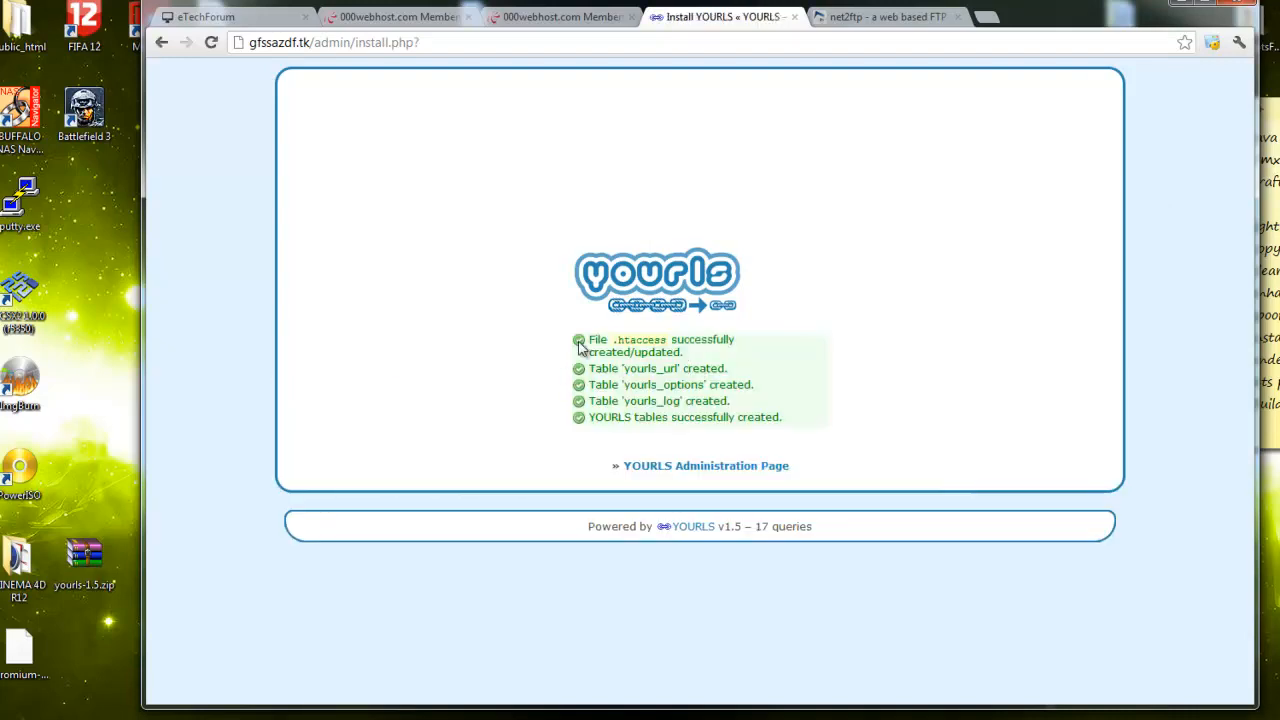
Log into the YOURLS administration page with the admin username and password
{"action": "left_click", "coordinate": [726, 467]}
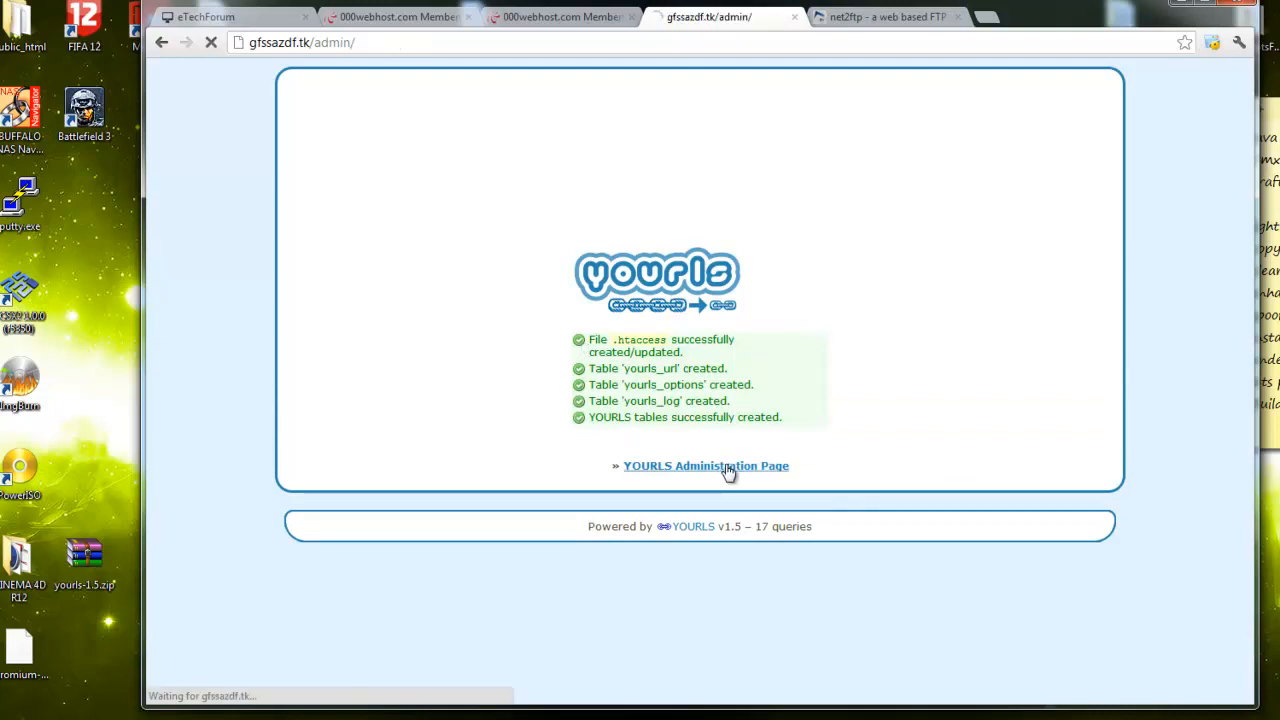
{"action": "left_click", "coordinate": [641, 286]}
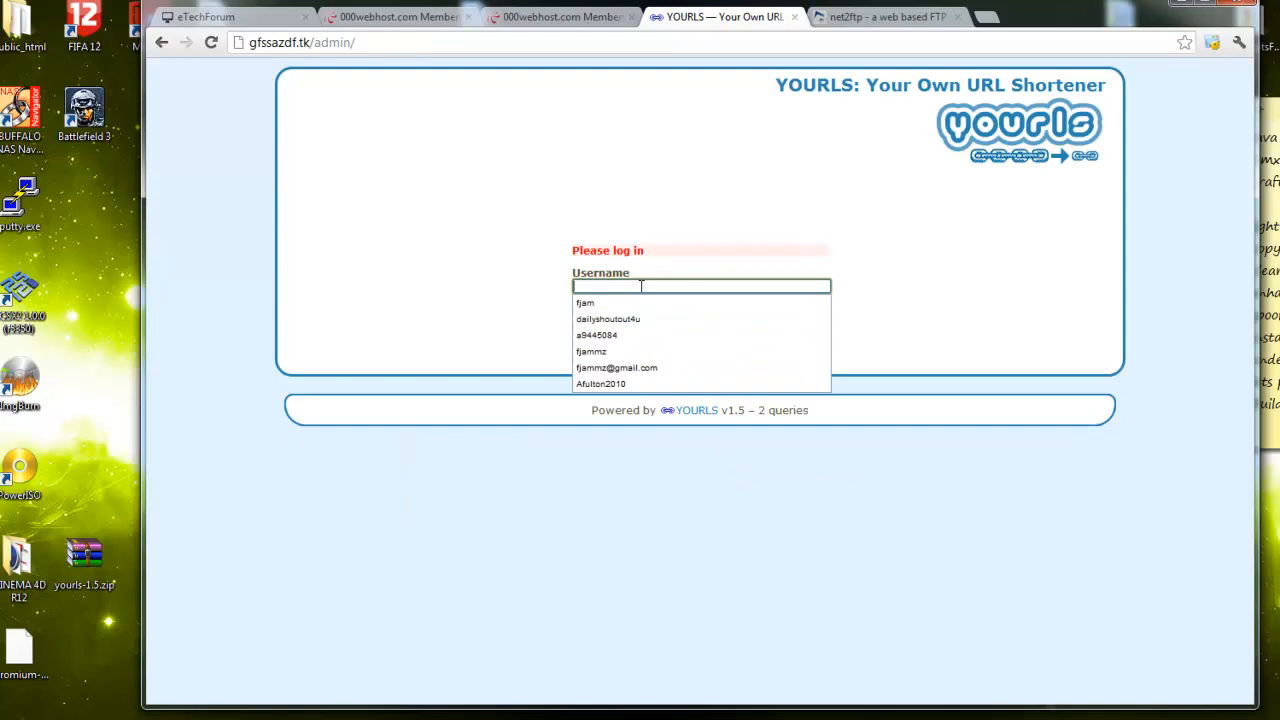
{"action": "type", "text": "fjam"}
{"action": "key", "text": "Tab"}
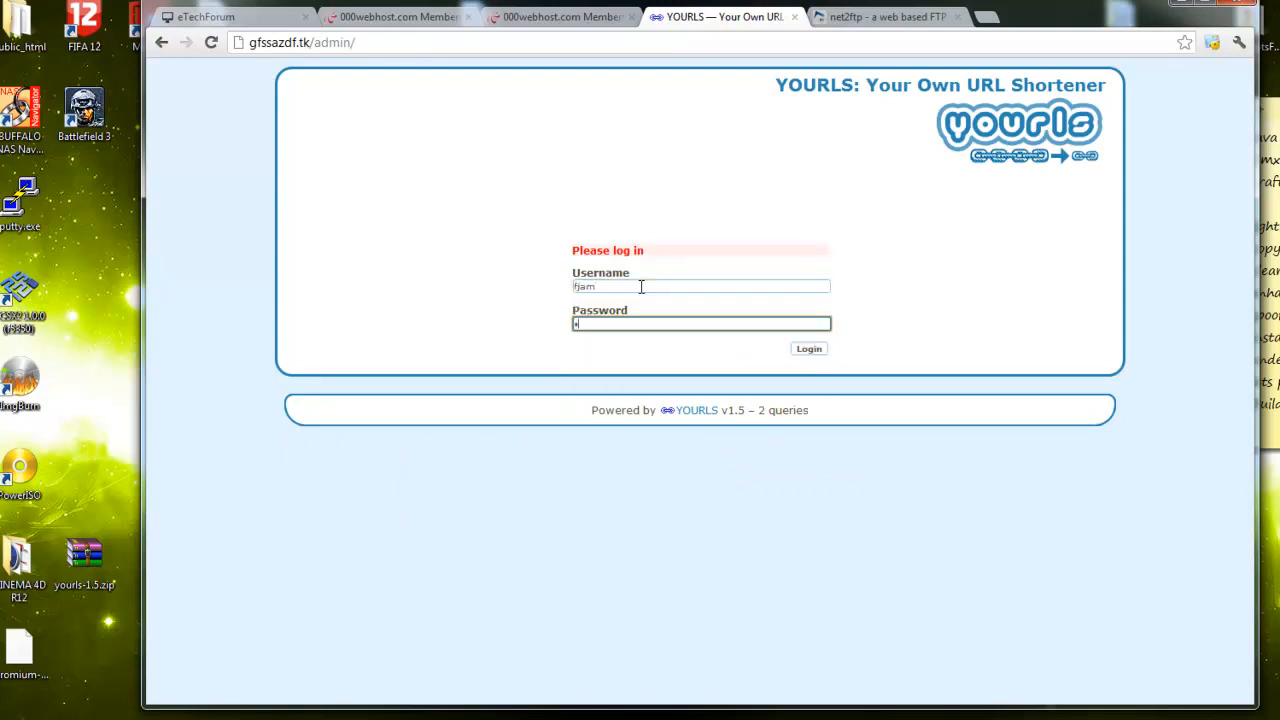
{"action": "left_click", "coordinate": [805, 349]}
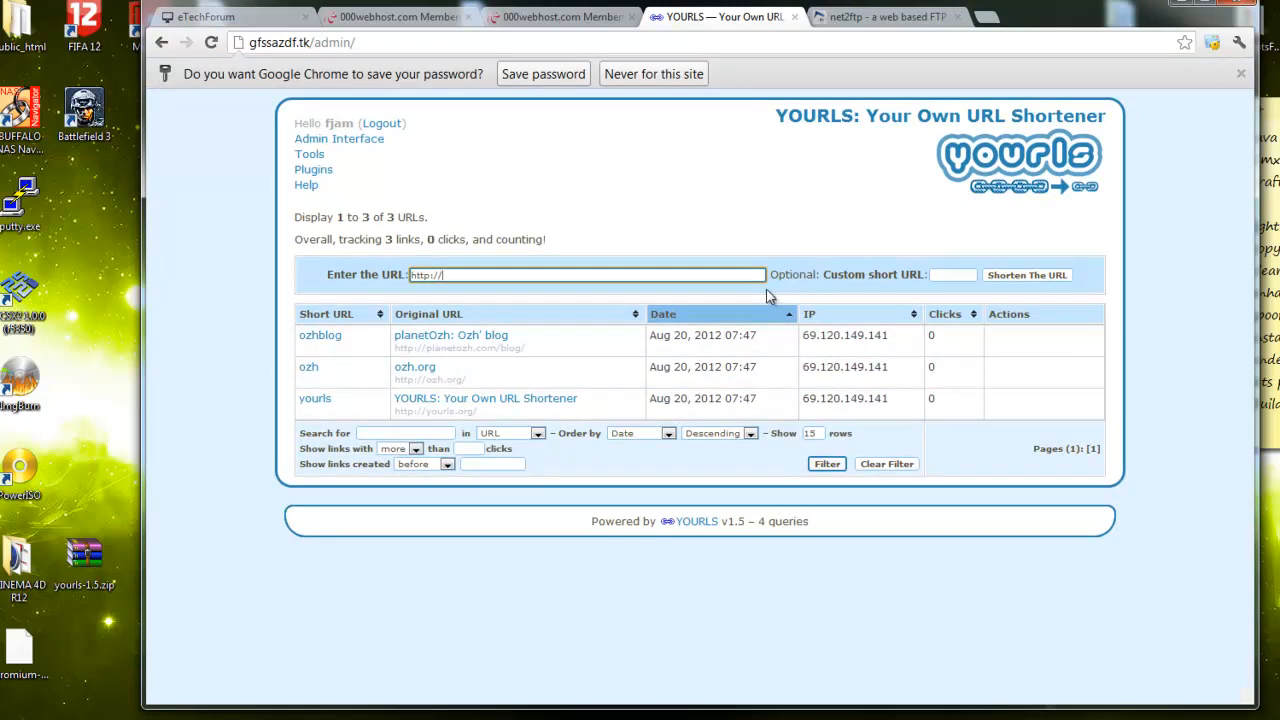
Delete the three sample links ozhblog, ozh and yourls, leaving no URLs
{"action": "mouse_move", "coordinate": [1092, 352]}
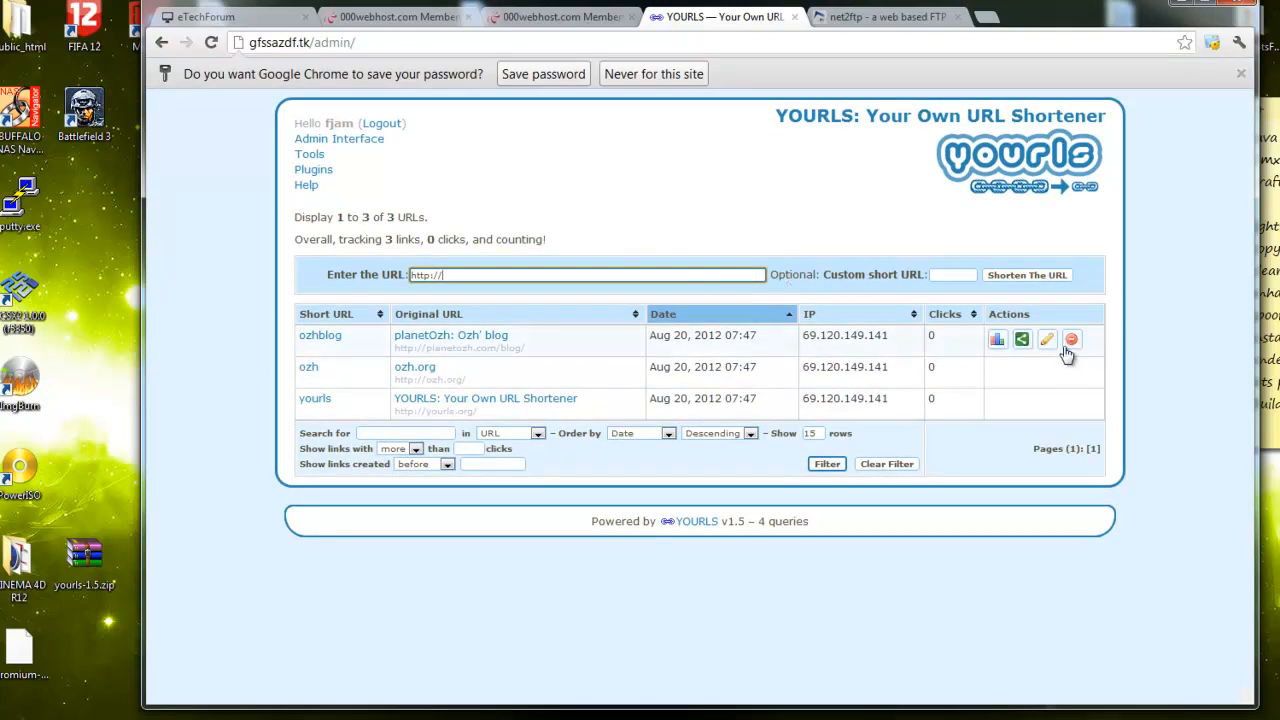
{"action": "left_click", "coordinate": [1071, 340]}
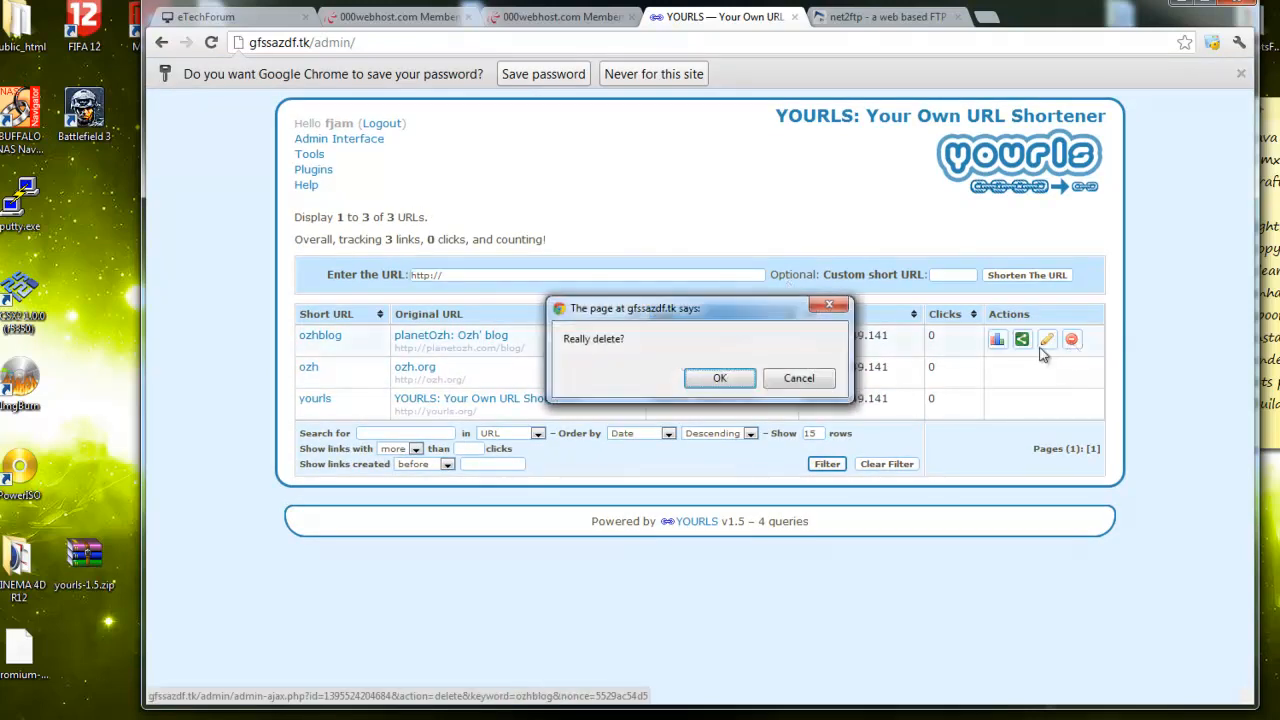
{"action": "left_click", "coordinate": [731, 383]}
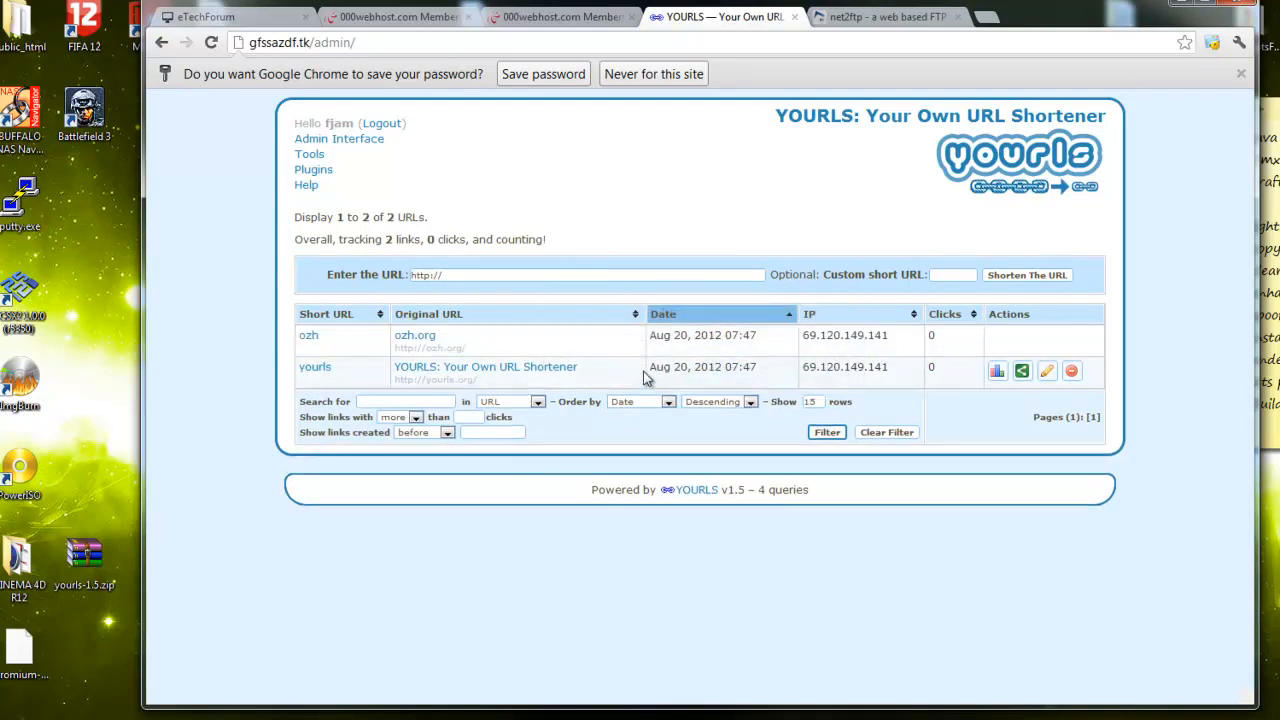
{"action": "left_click", "coordinate": [1071, 340]}
{"action": "left_click", "coordinate": [745, 383]}
{"action": "left_click", "coordinate": [1071, 340]}
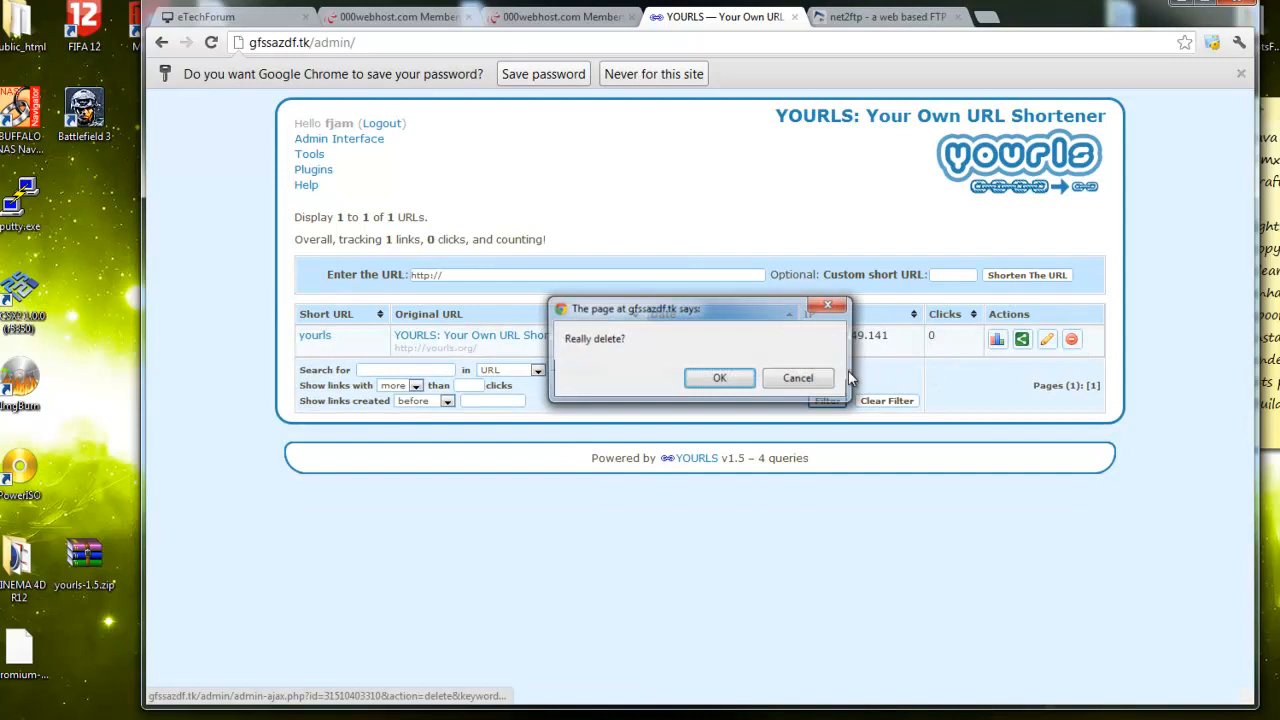
{"action": "left_click", "coordinate": [749, 383]}
{"action": "left_click", "coordinate": [533, 278]}
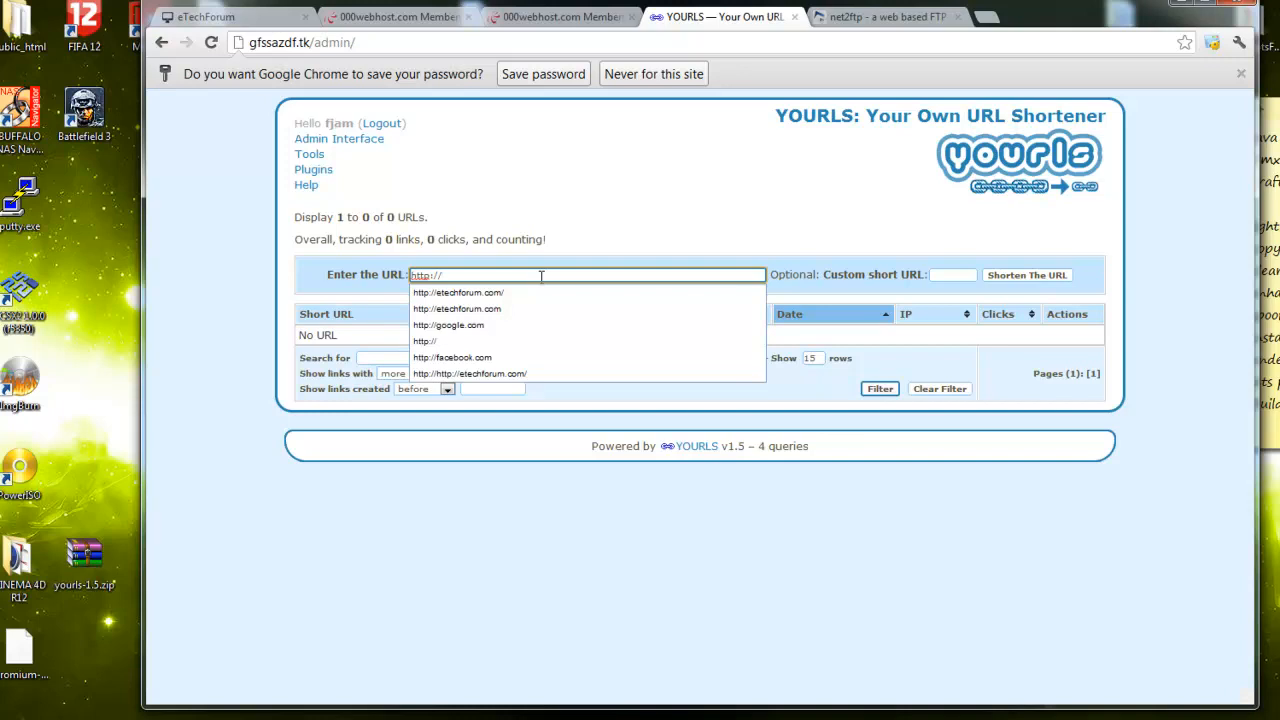
{"action": "type", "text": "eteh"}
{"action": "type", "text": "h"}
{"action": "key", "text": "Down"}
{"action": "key", "text": "Return"}
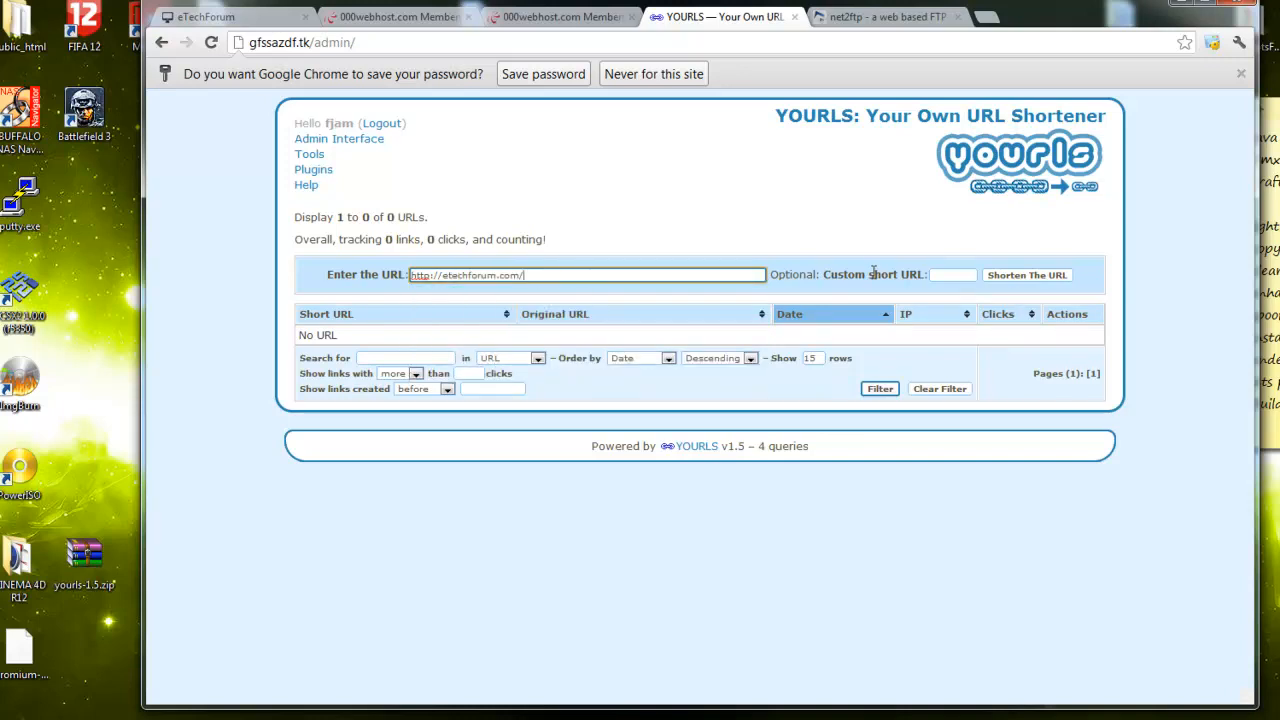
{"action": "left_click", "coordinate": [955, 276]}
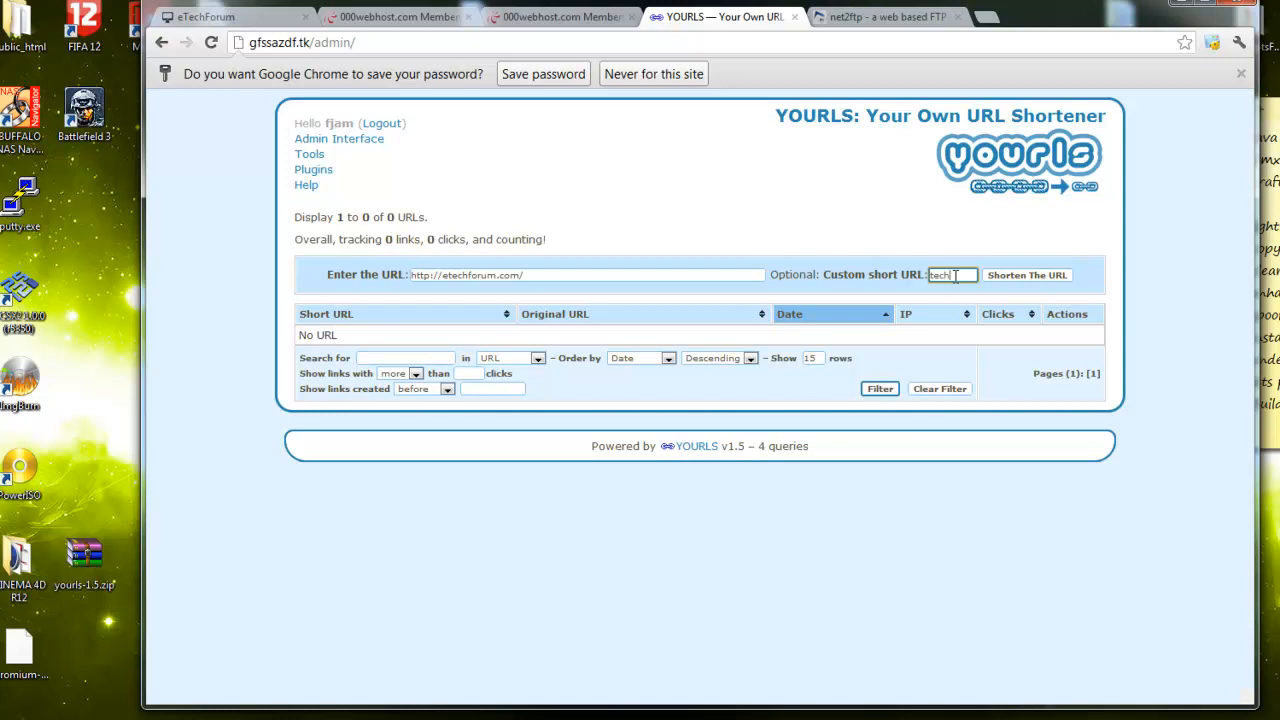
{"action": "left_click", "coordinate": [1029, 281]}
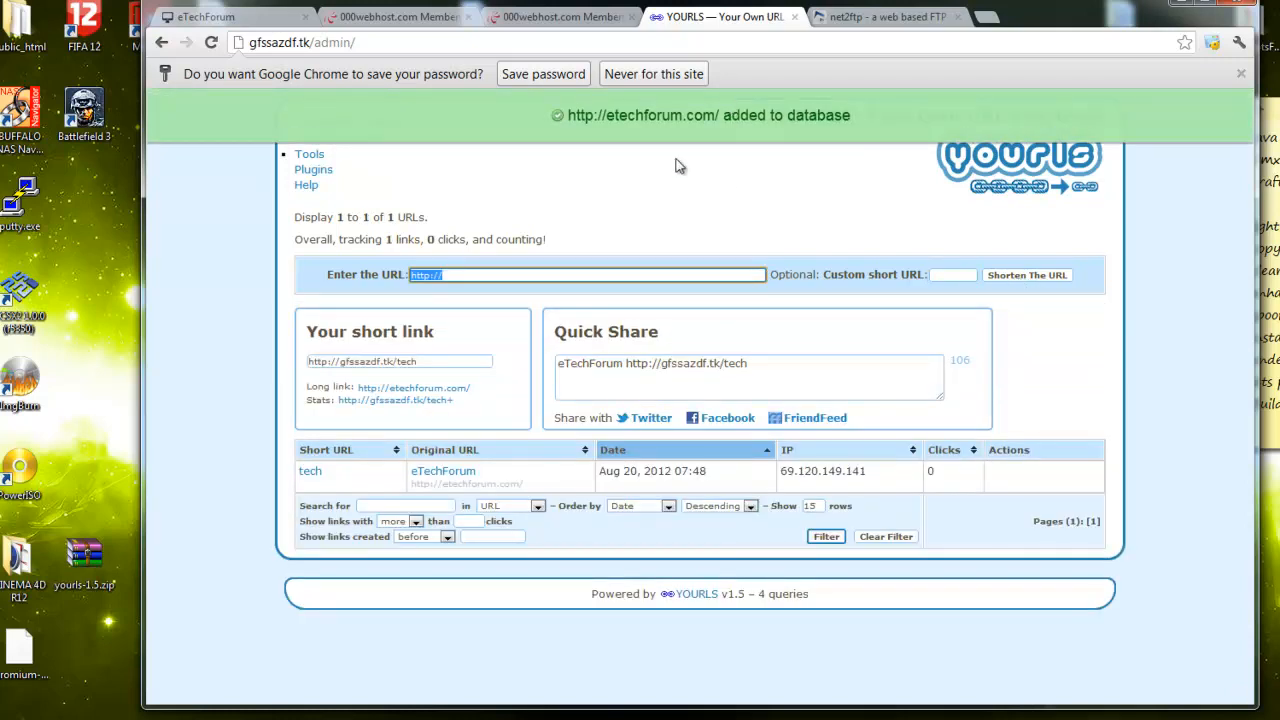
Test the copied gfssazdf.tk/tech short link in a new tab to confirm it redirects to eTechForum
{"action": "left_click", "coordinate": [445, 364]}
{"action": "key", "text": "ctrl+c"}
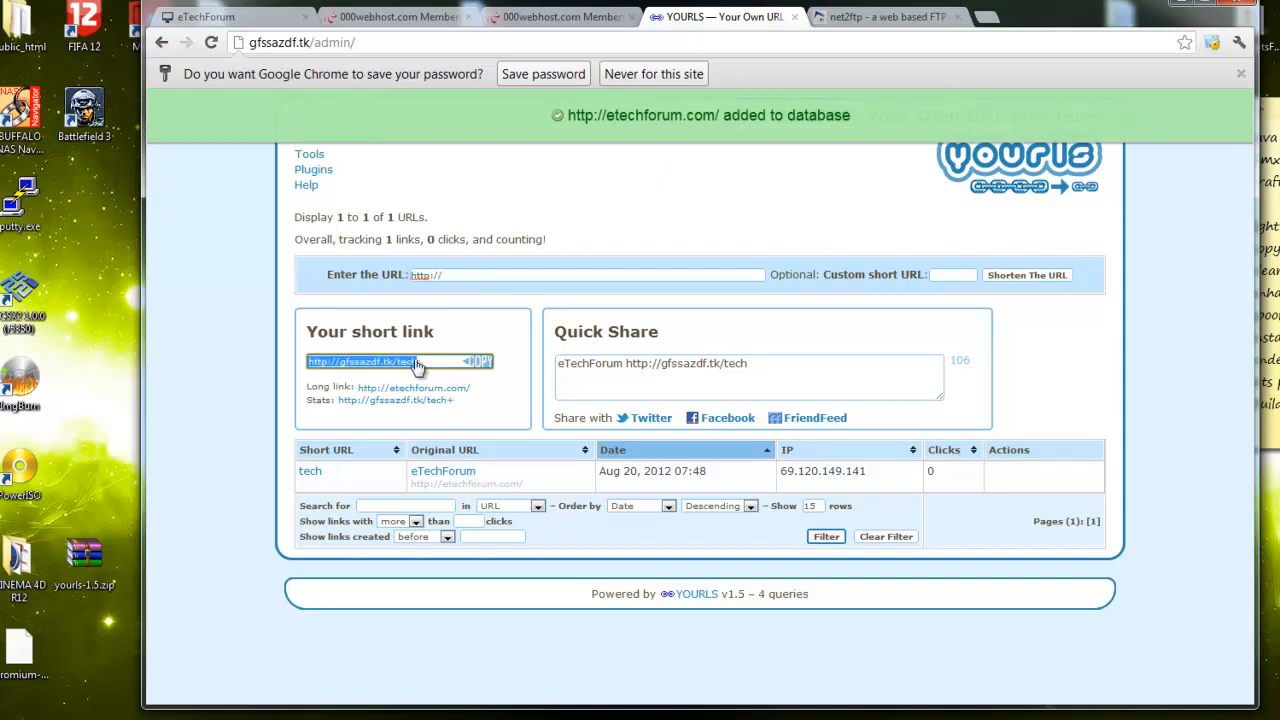
{"action": "left_click", "coordinate": [421, 367]}
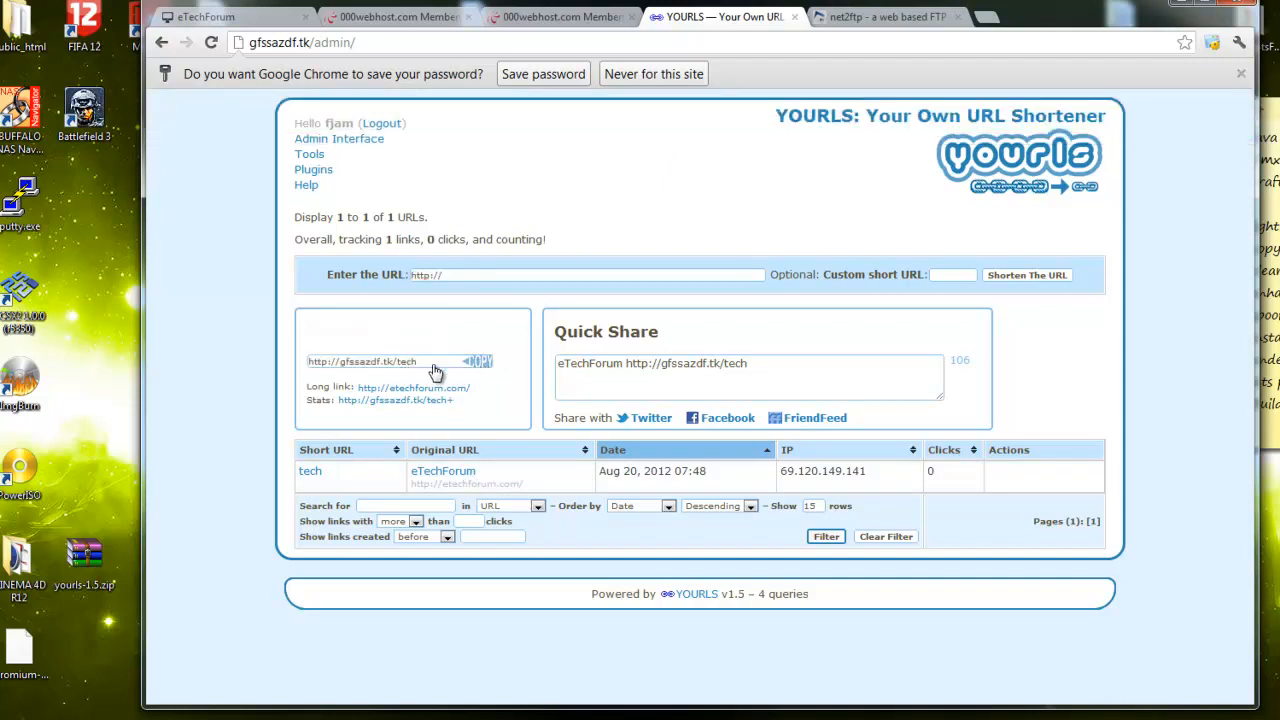
{"action": "left_click", "coordinate": [987, 18]}
{"action": "key", "text": "ctrl+v"}
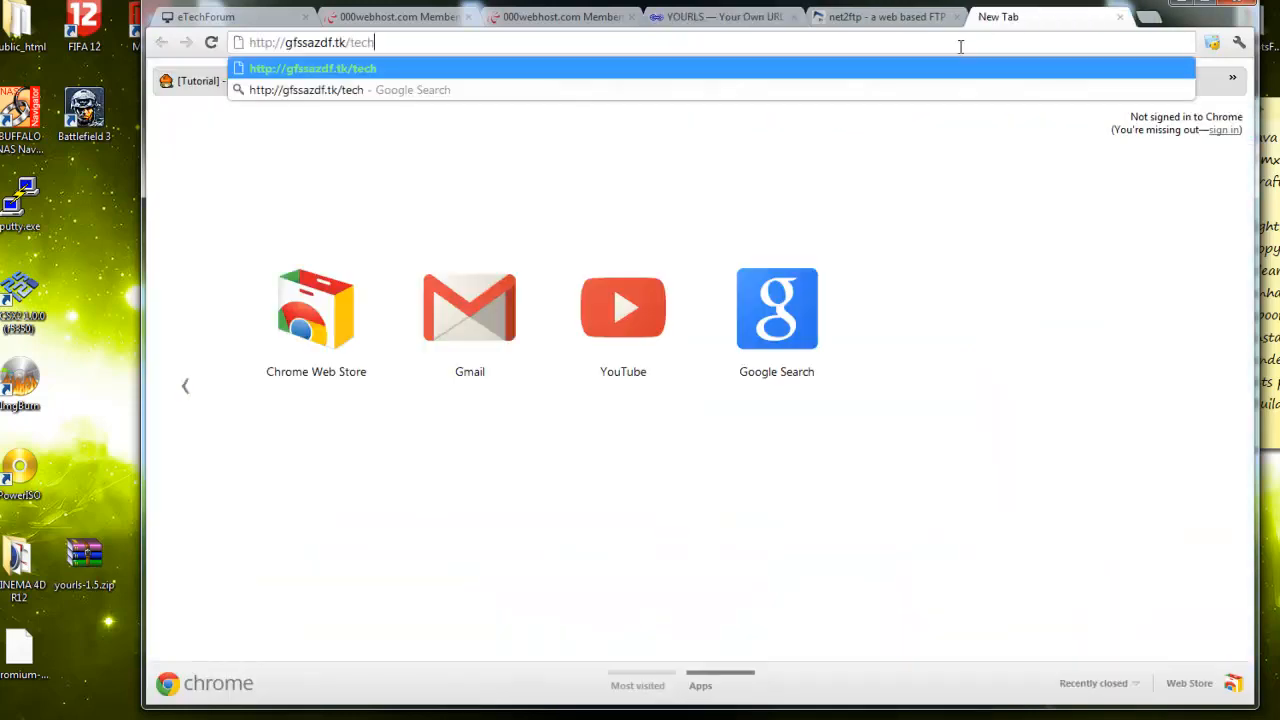
{"action": "key", "text": "Return"}
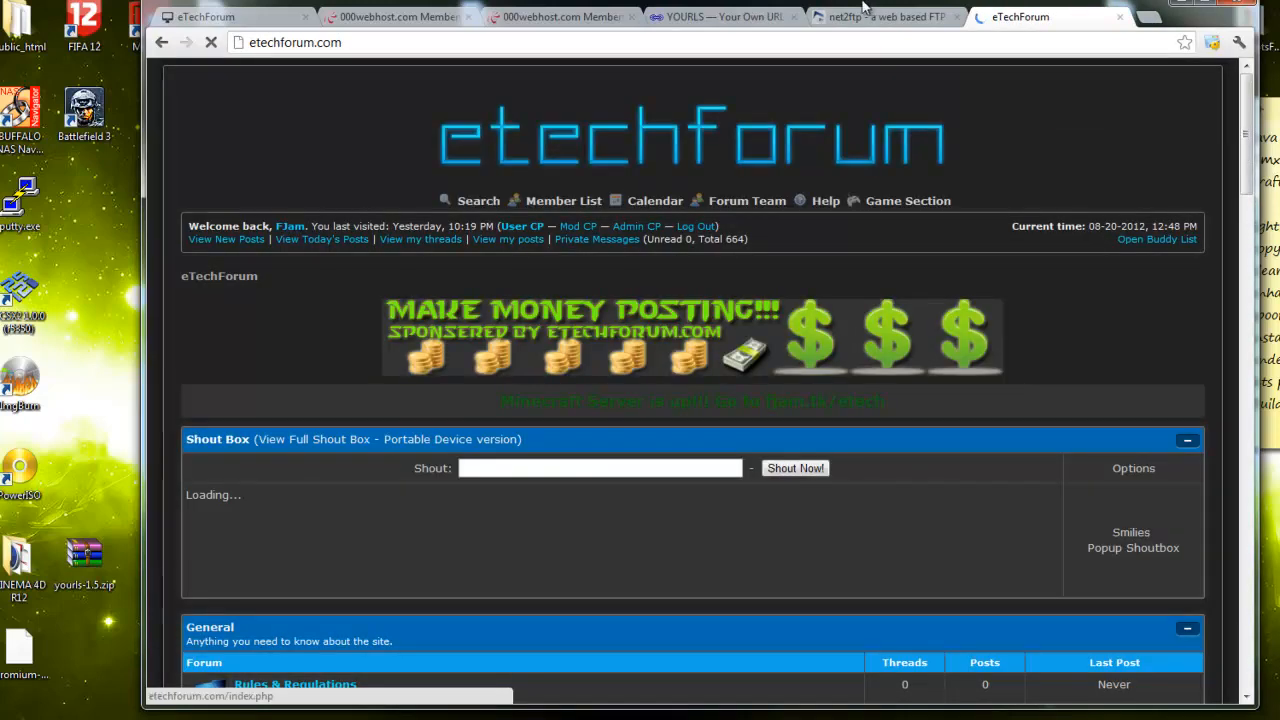
{"action": "scroll", "coordinate": [617, 280], "scroll_direction": "down", "scroll_amount": 3}
{"action": "scroll", "coordinate": [612, 289], "scroll_direction": "down", "scroll_amount": 10}
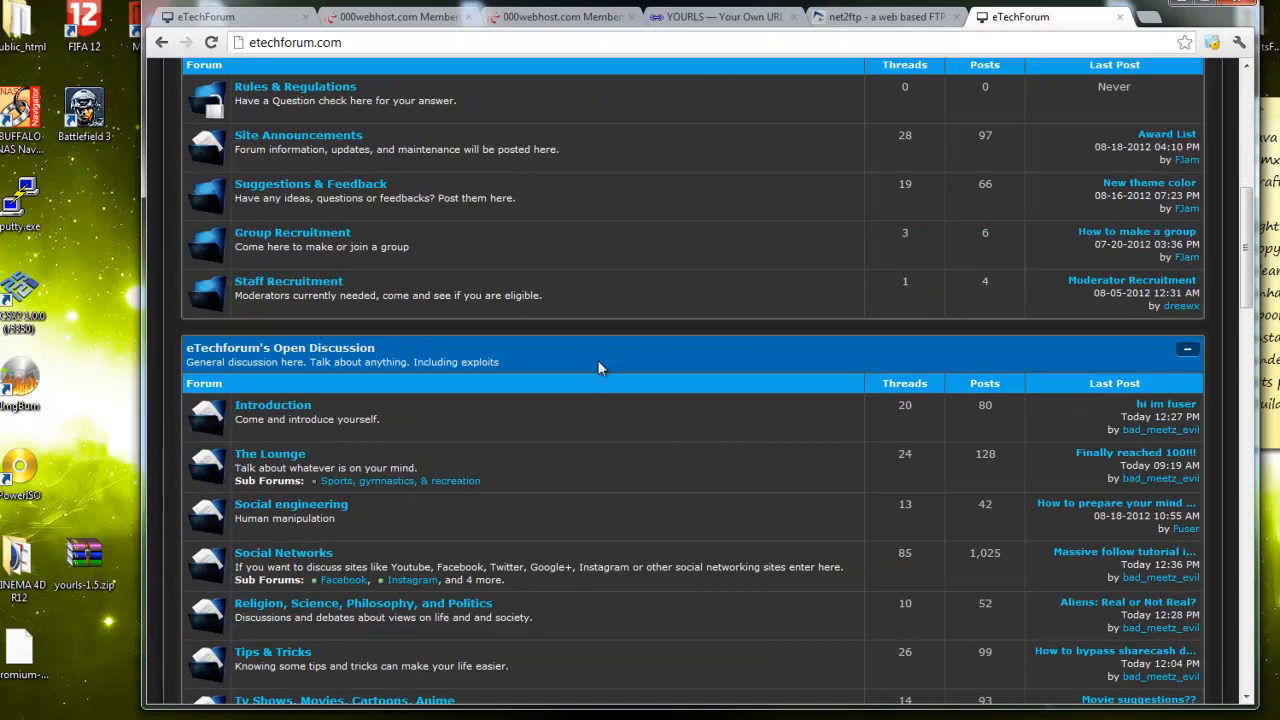
{"action": "left_click", "coordinate": [722, 16]}
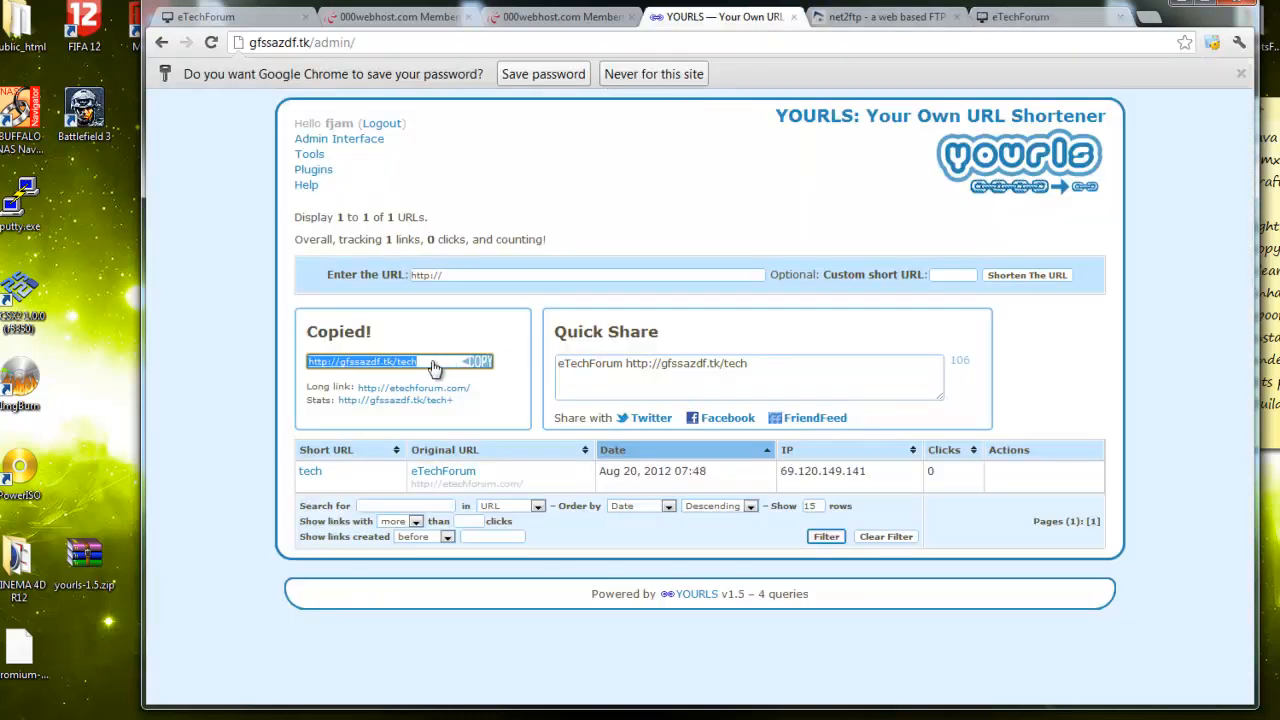
{"action": "left_click", "coordinate": [524, 275]}
{"action": "left_click", "coordinate": [524, 275]}
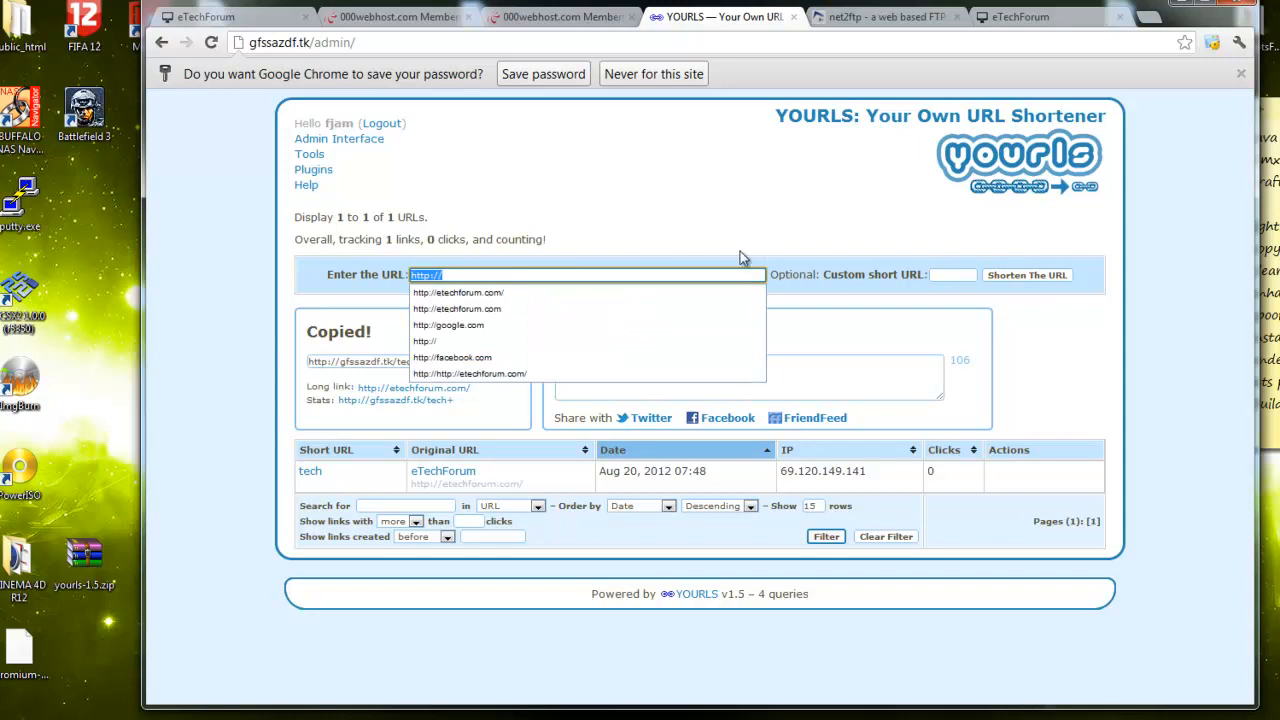
{"action": "left_click", "coordinate": [664, 292]}
{"action": "left_click", "coordinate": [1050, 281]}
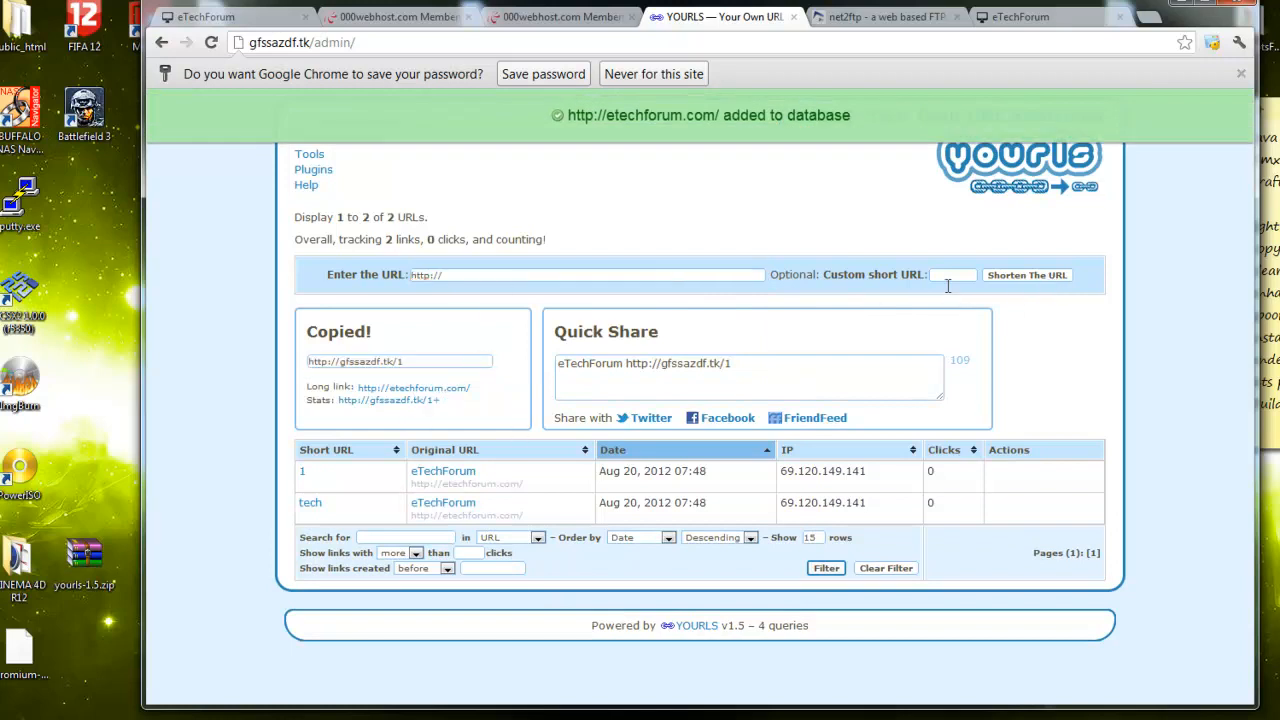
{"action": "left_click", "coordinate": [397, 365]}
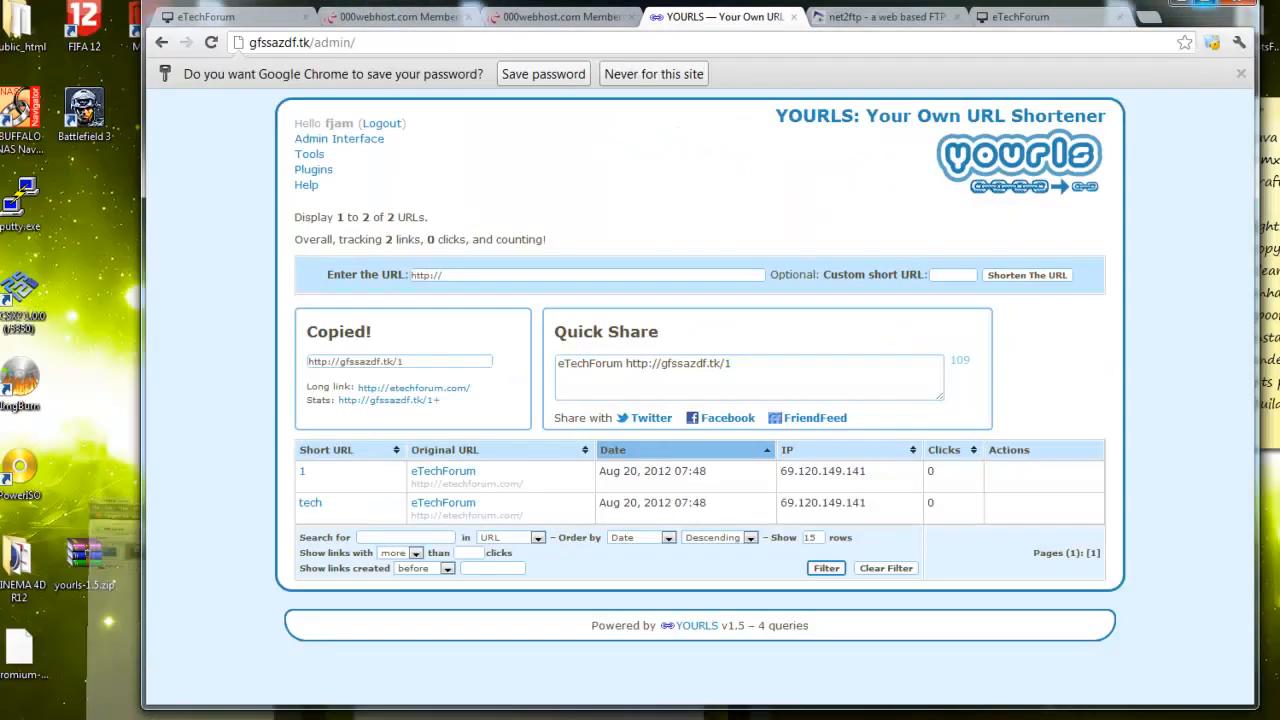
{"action": "mouse_move", "coordinate": [395, 379]}
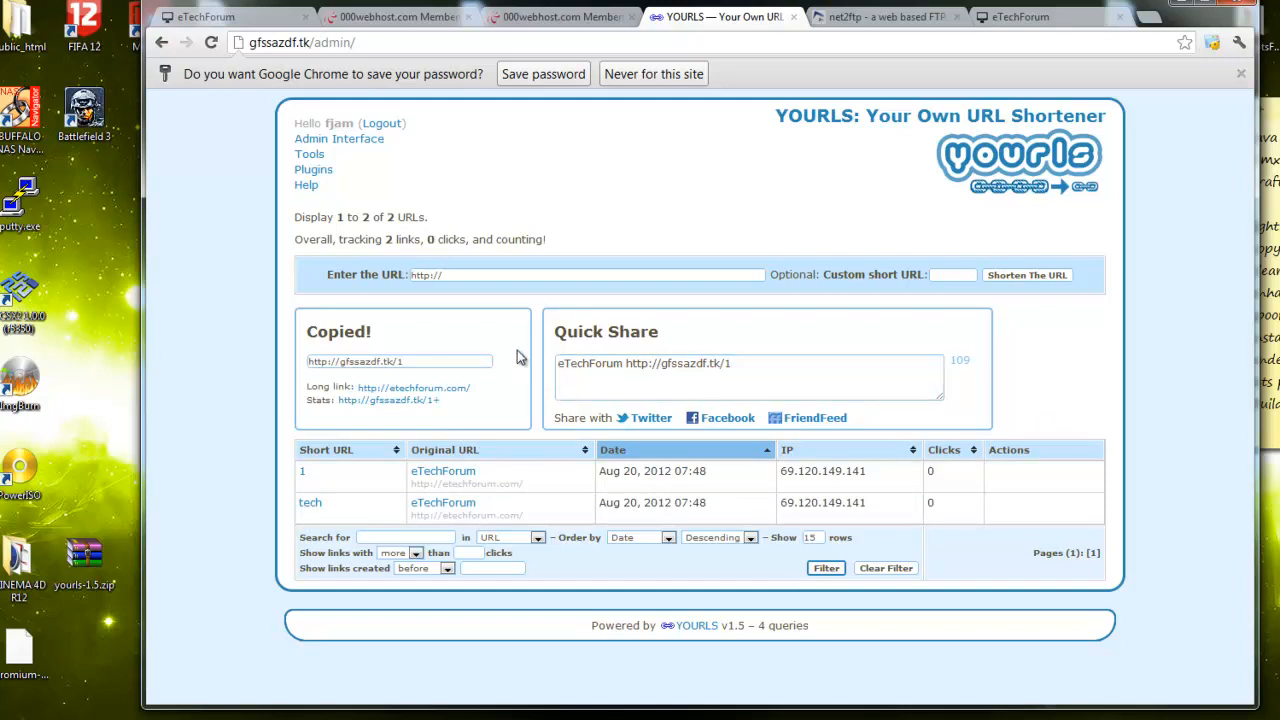
Strip /admin/ from the address to load the public YOURLS shortening page at gfssazdf.tk
{"action": "left_click", "coordinate": [1117, 18]}
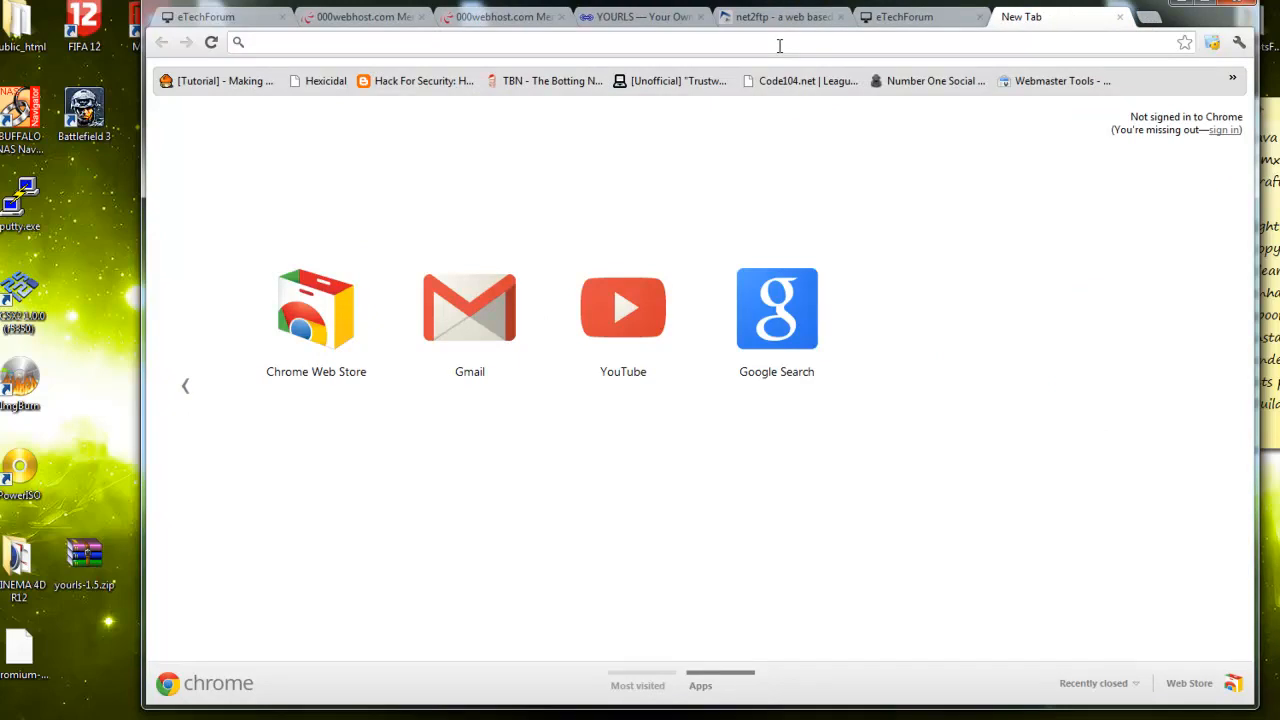
{"action": "left_click", "coordinate": [640, 17]}
{"action": "left_click_drag", "start_coordinate": [310, 42], "coordinate": [363, 43]}
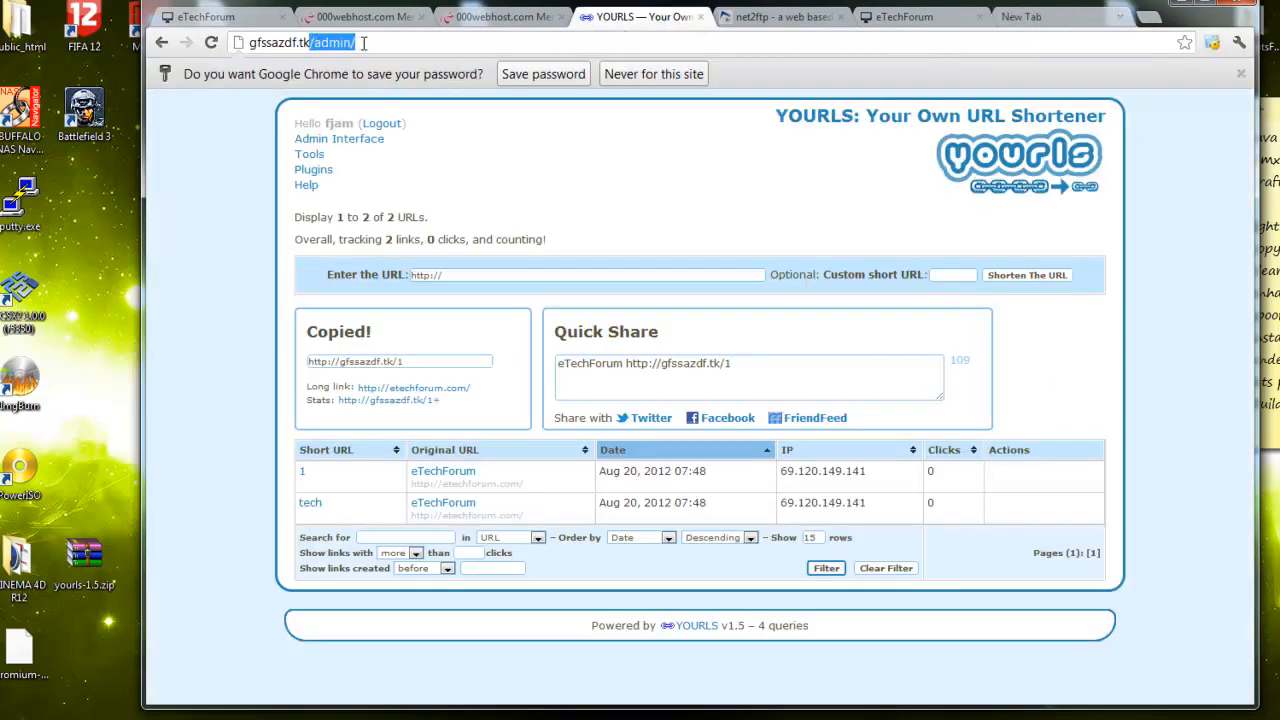
{"action": "key", "text": "BackSpace"}
{"action": "key", "text": "Return"}
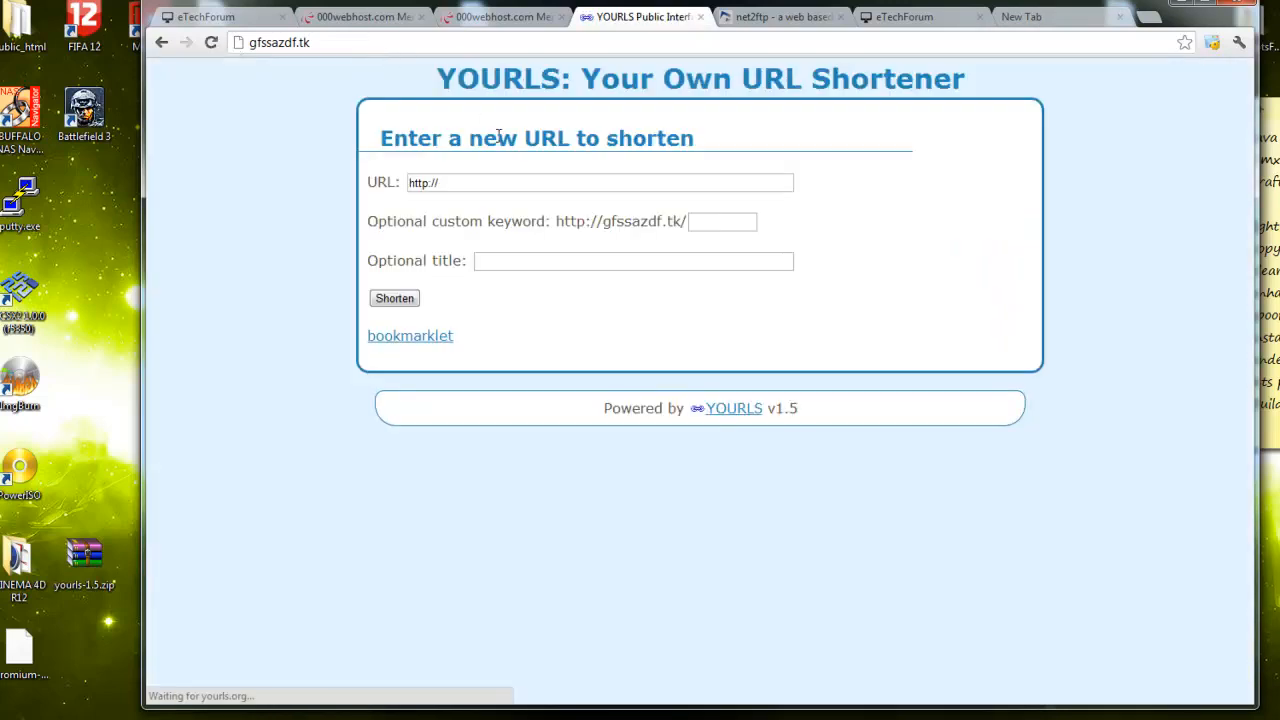
{"action": "left_click_drag", "start_coordinate": [436, 78], "coordinate": [1049, 121]}
{"action": "left_click", "coordinate": [475, 70]}
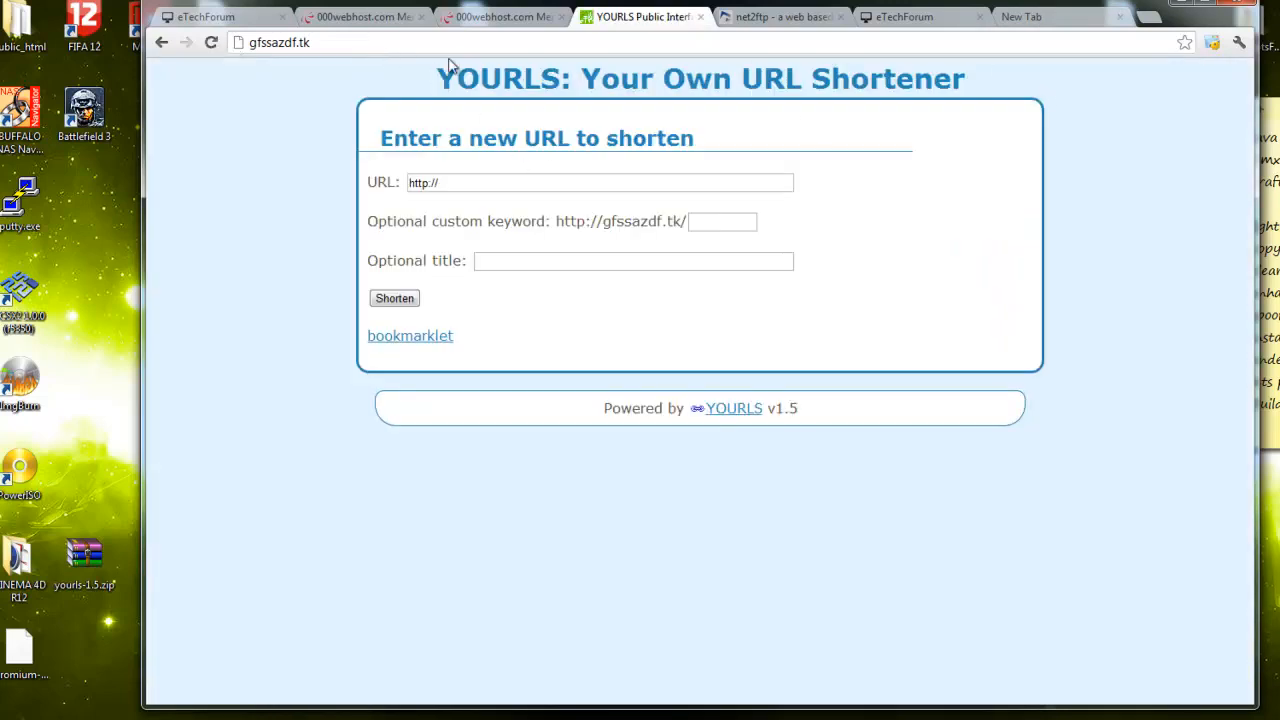
Reopen gfssazdf.tk/admin/ to check the click counts on the links
{"action": "left_click", "coordinate": [356, 43]}
{"action": "double_click", "coordinate": [356, 43]}
{"action": "left_click", "coordinate": [356, 43]}
{"action": "type", "text": "/admin/"}
{"action": "key", "text": "Return"}
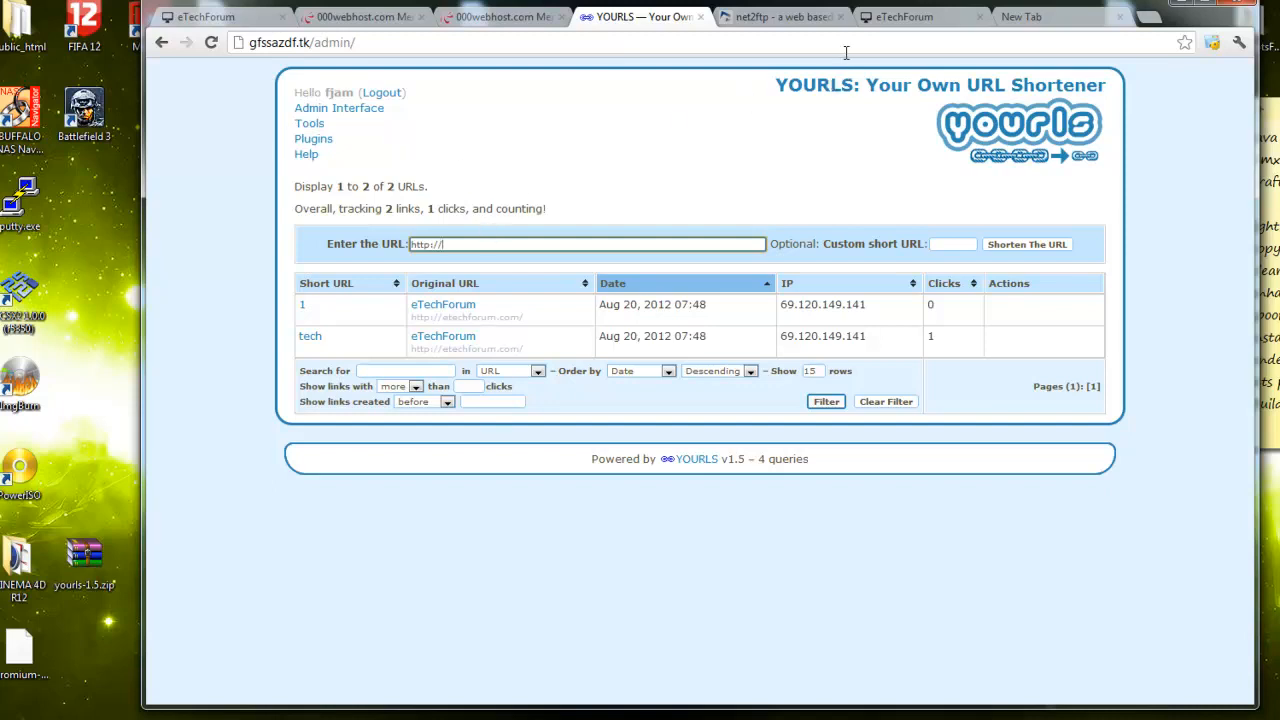
Return to the public shortening page, then bring up the eTechForum tab
{"action": "left_click", "coordinate": [161, 42]}
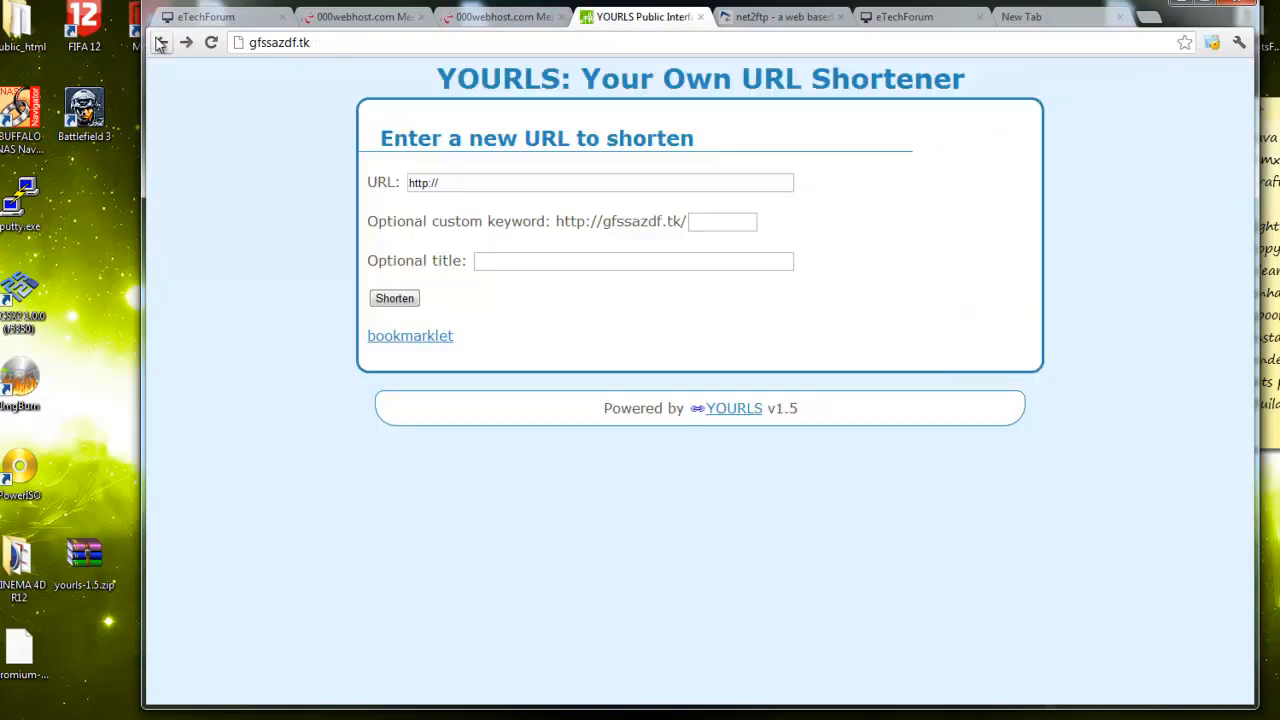
{"action": "left_click_drag", "start_coordinate": [425, 90], "coordinate": [1060, 500]}
{"action": "left_click", "coordinate": [1064, 510]}
{"action": "left_click_drag", "start_coordinate": [945, 5], "coordinate": [901, 5]}
{"action": "left_click", "coordinate": [175, 18]}
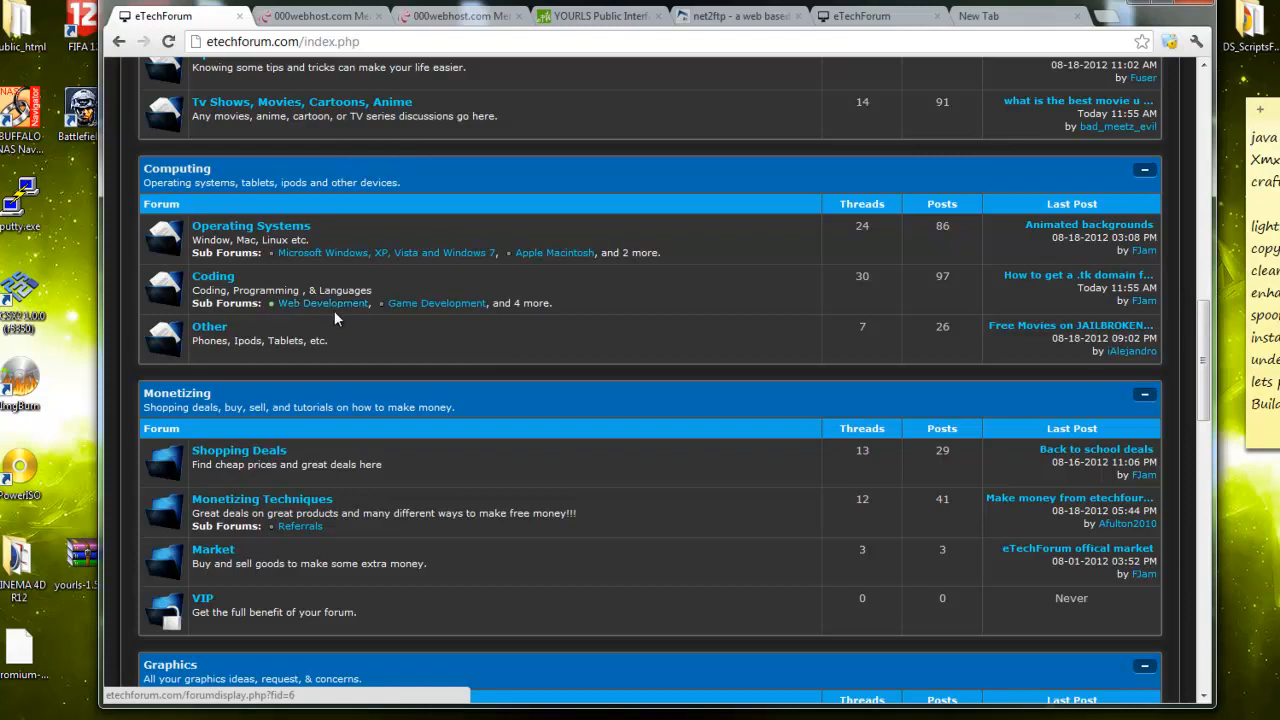
Load the fjam.tk Fjam URL Shortner site in the empty spare tab
{"action": "left_click", "coordinate": [593, 18]}
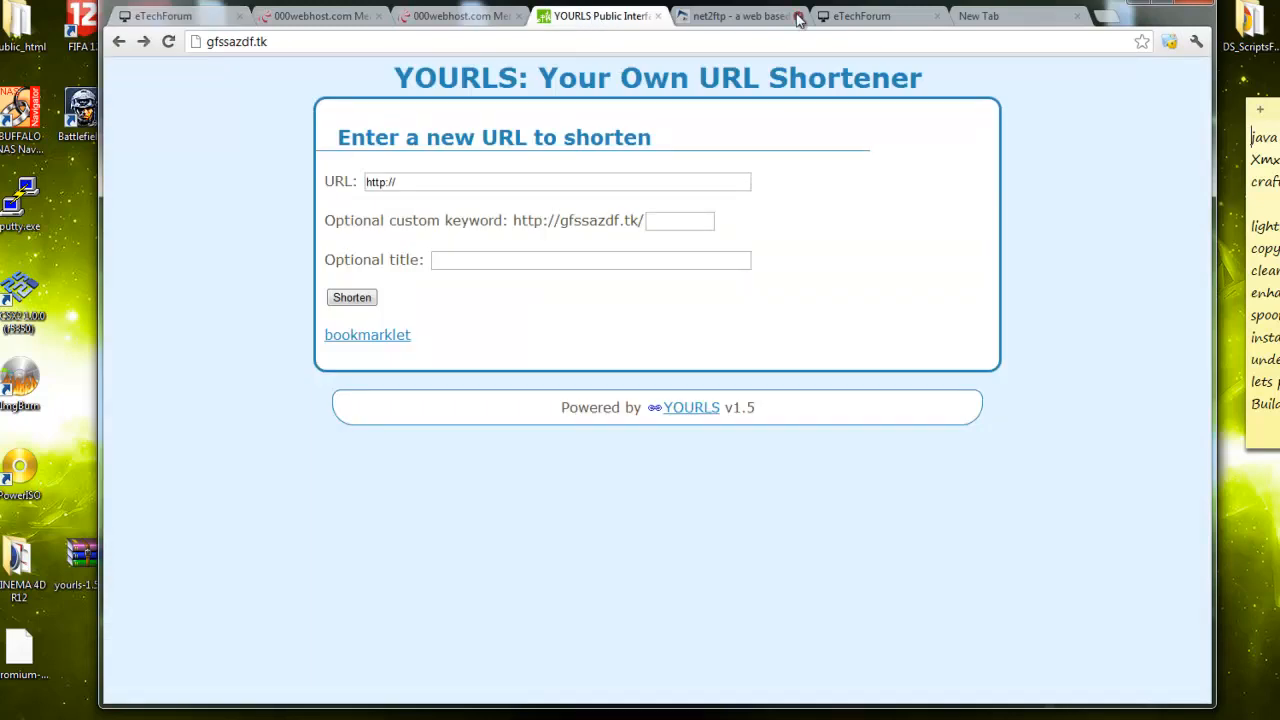
{"action": "left_click", "coordinate": [992, 20]}
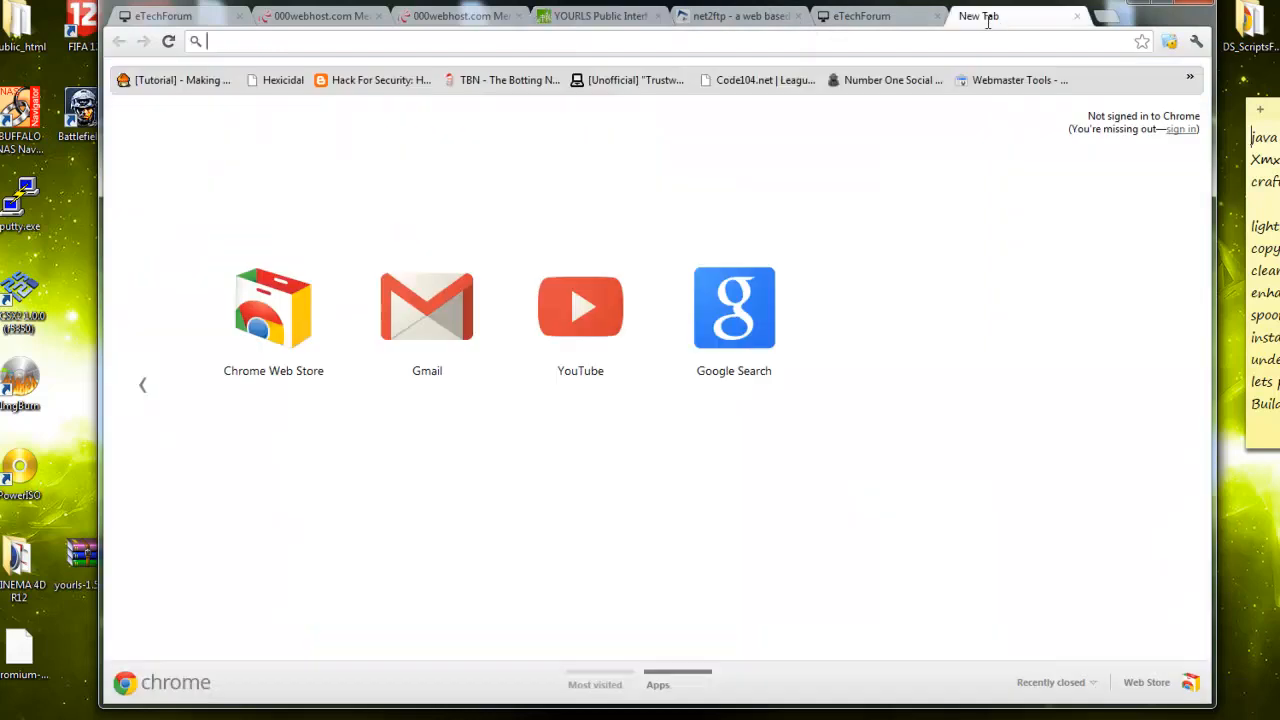
{"action": "type", "text": "fjam.tk"}
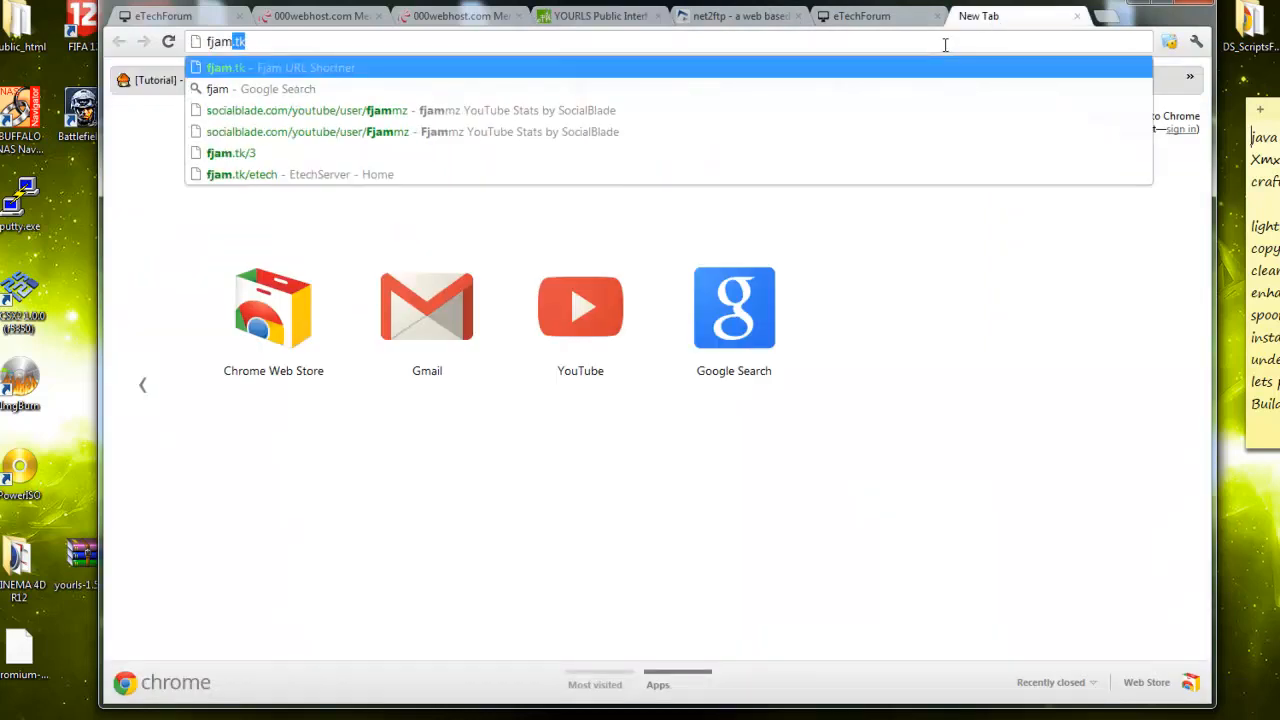
{"action": "key", "text": "Return"}
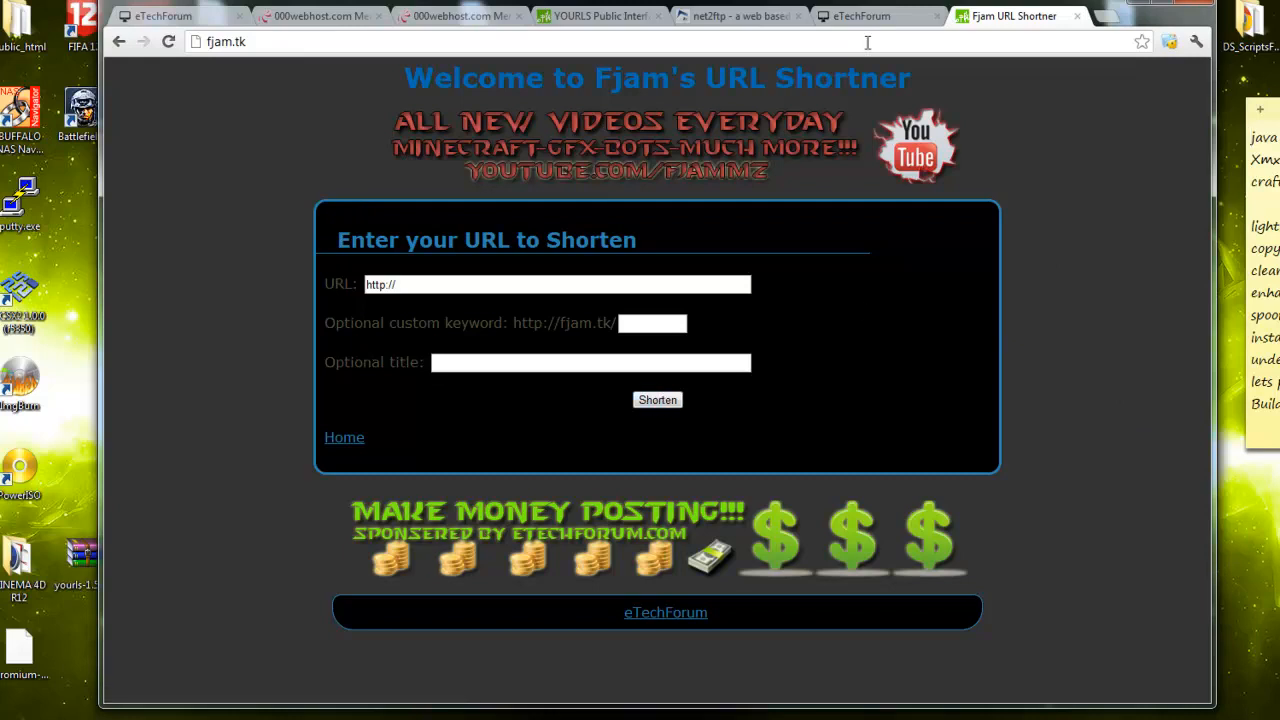
Go back to the YOURLS public page and add another blank tab
{"action": "left_click", "coordinate": [598, 16]}
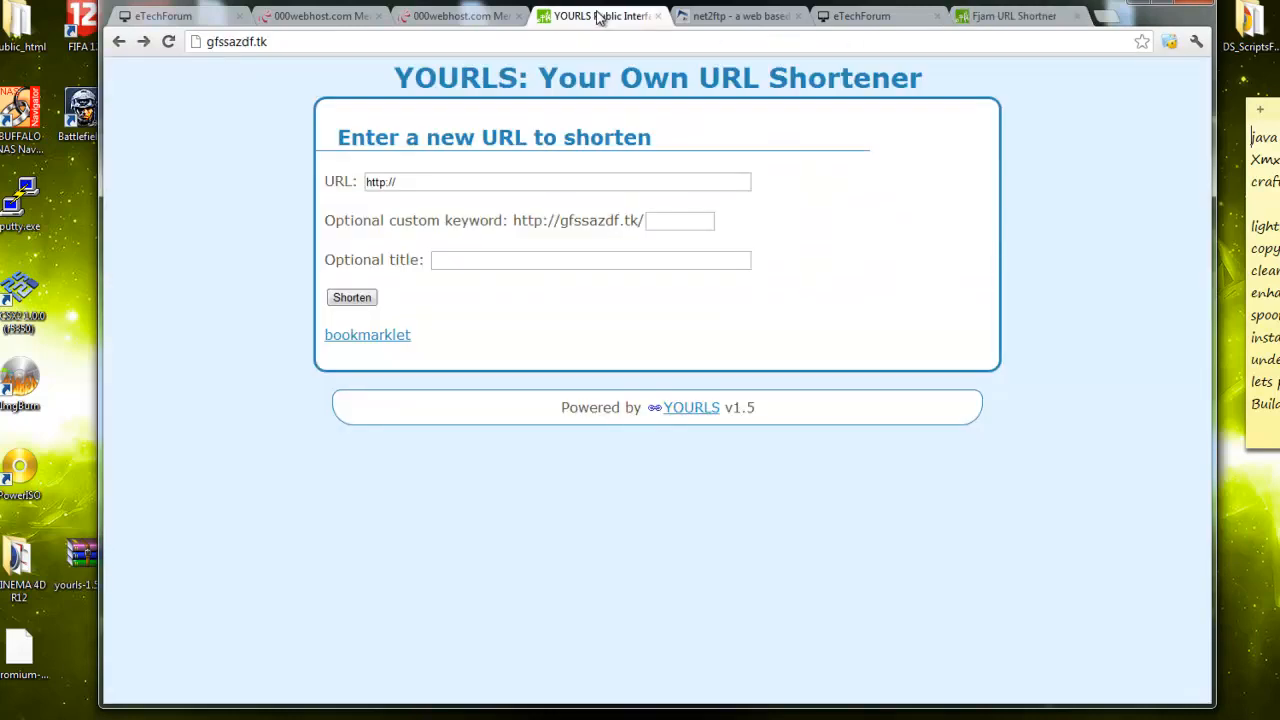
{"action": "left_click", "coordinate": [242, 44]}
{"action": "left_click", "coordinate": [242, 44]}
{"action": "left_click", "coordinate": [1104, 18]}
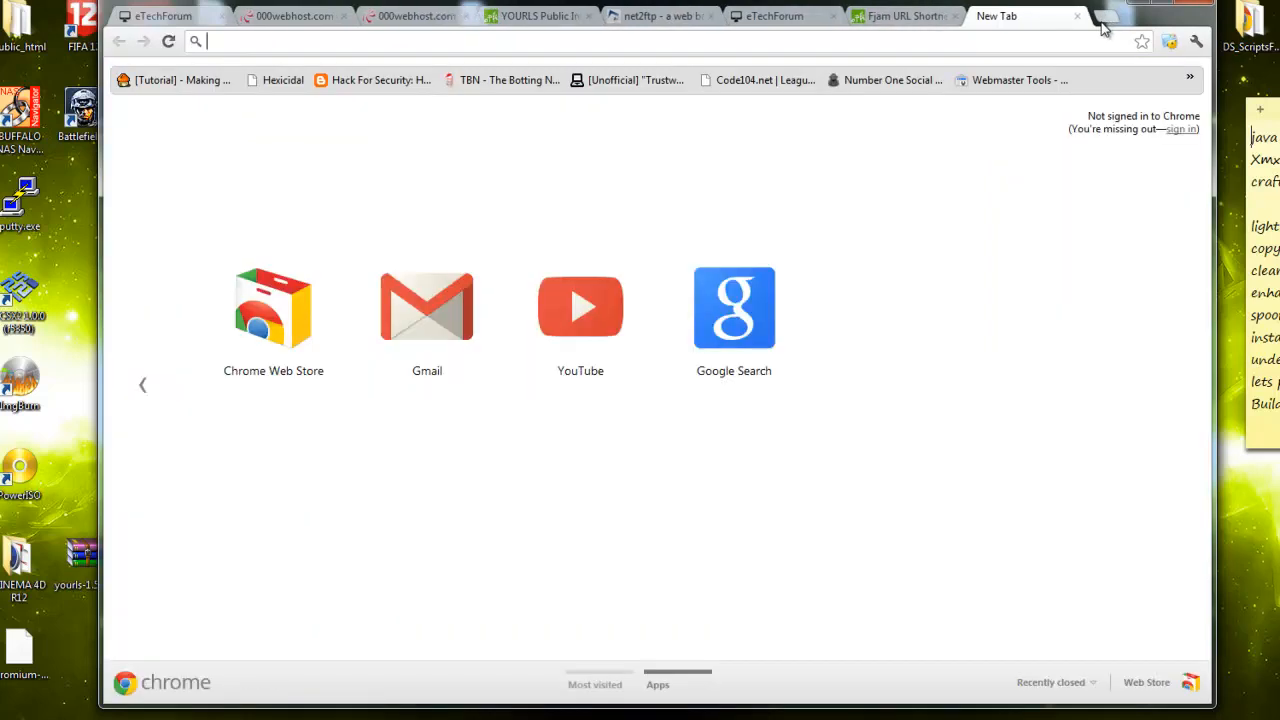
Look over the Fjam URL Shortner and 000webhost MySQL pages, then return to YOURLS public page
{"action": "left_click", "coordinate": [870, 20]}
{"action": "left_click", "coordinate": [241, 44]}
{"action": "left_click", "coordinate": [267, 42]}
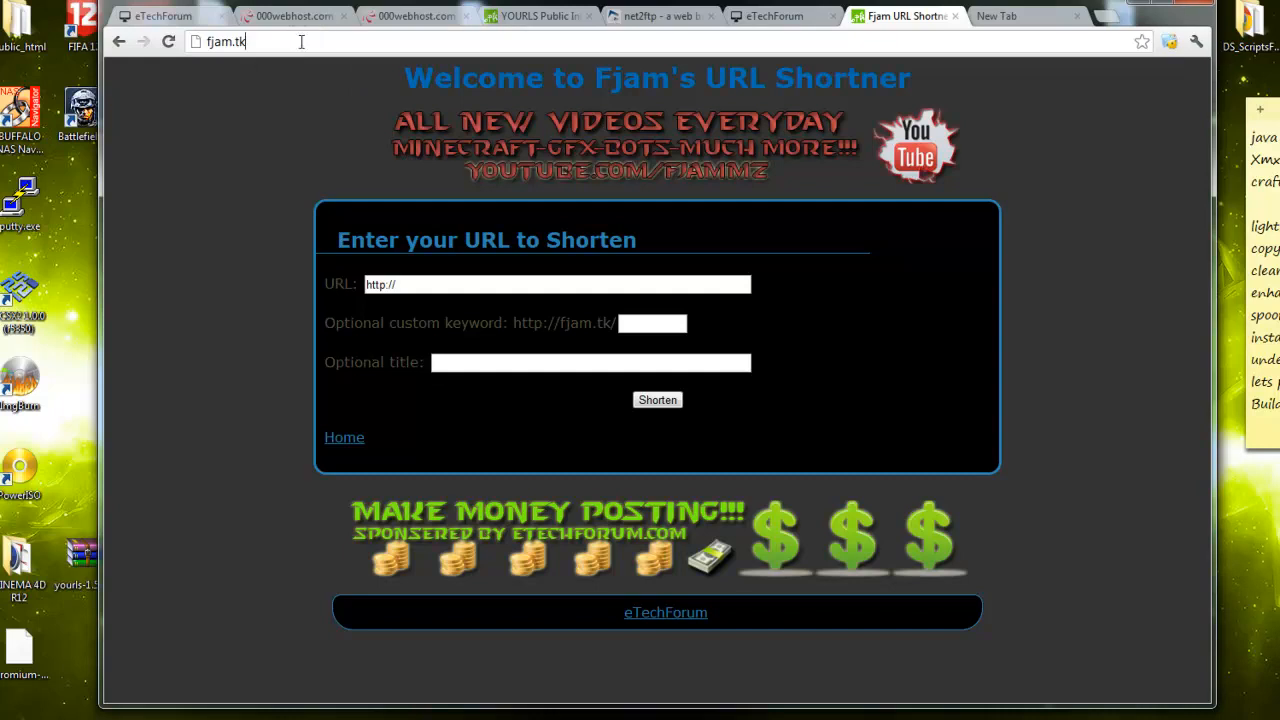
{"action": "left_click", "coordinate": [422, 16]}
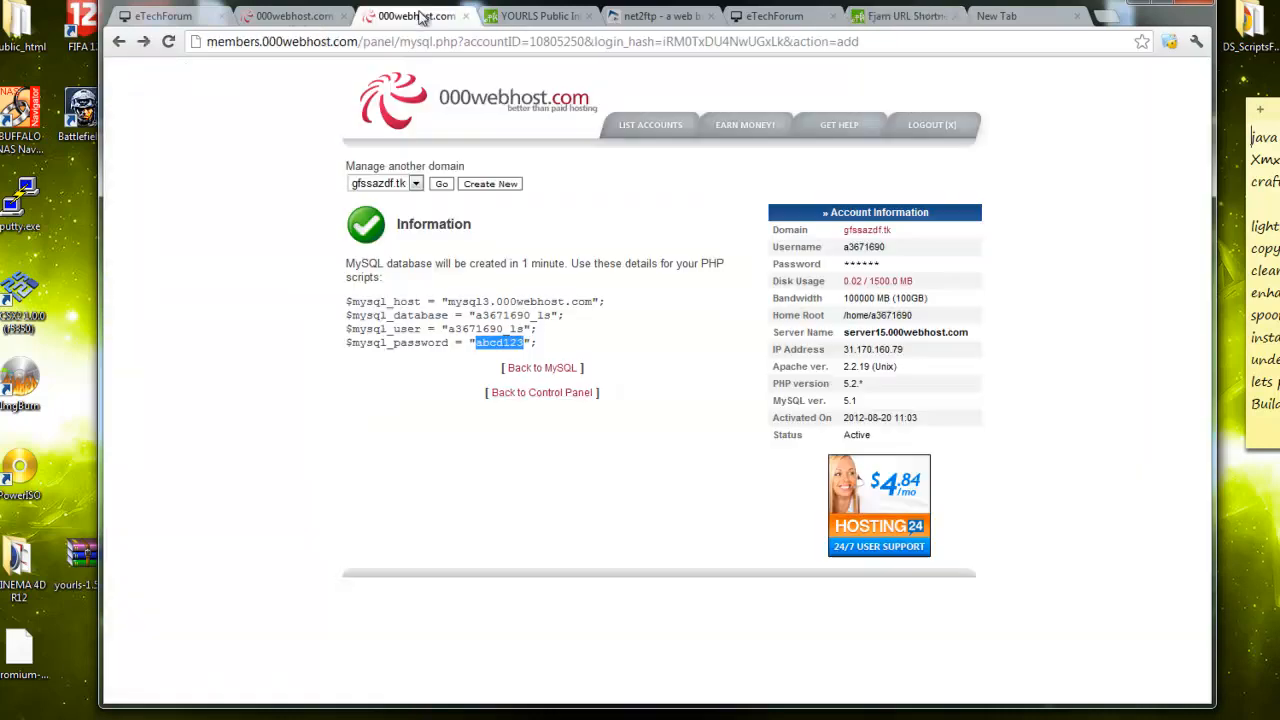
{"action": "left_click", "coordinate": [555, 20]}
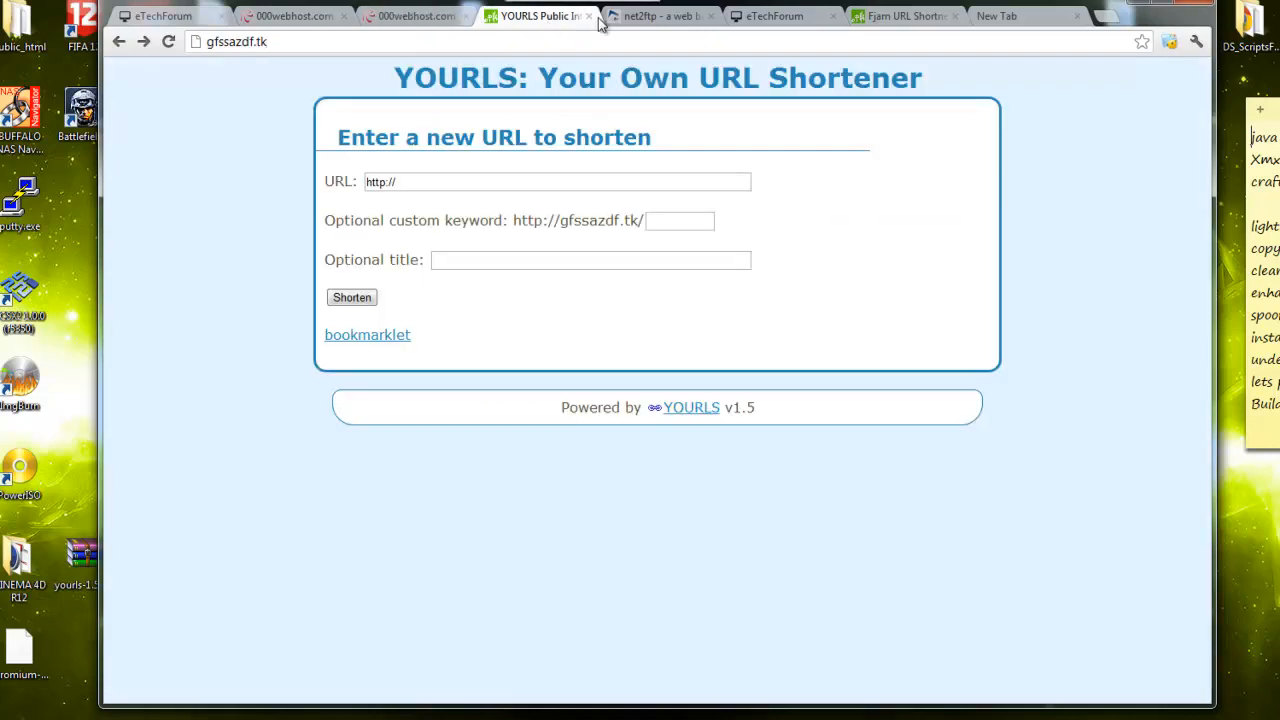